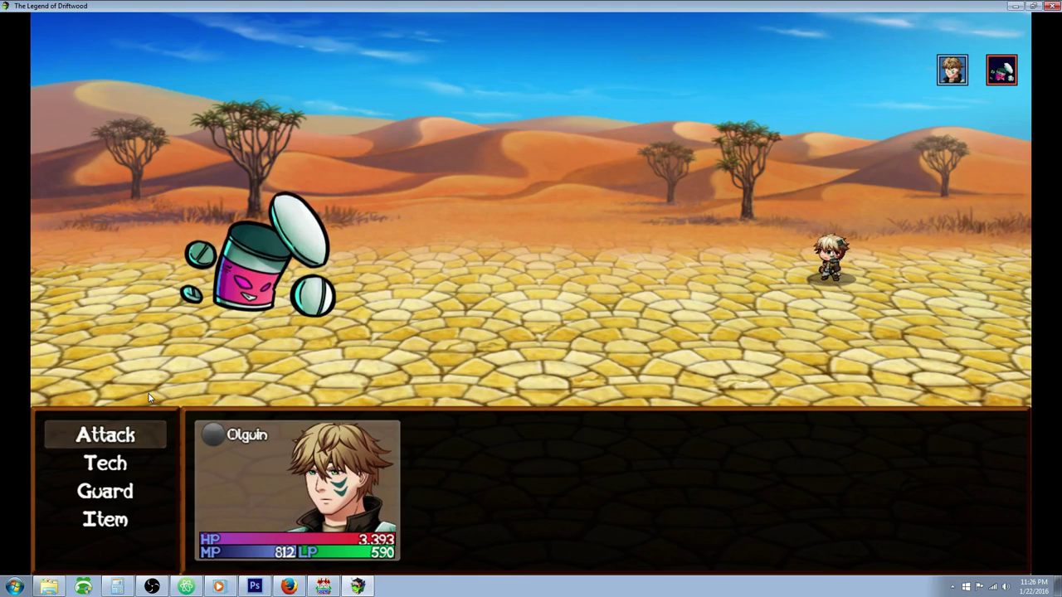
Cast the Flame Shot and Frost Shot techs on Target Practice
{"action": "key", "text": "Down"}
{"action": "key", "text": "Return"}
{"action": "key", "text": "Return"}
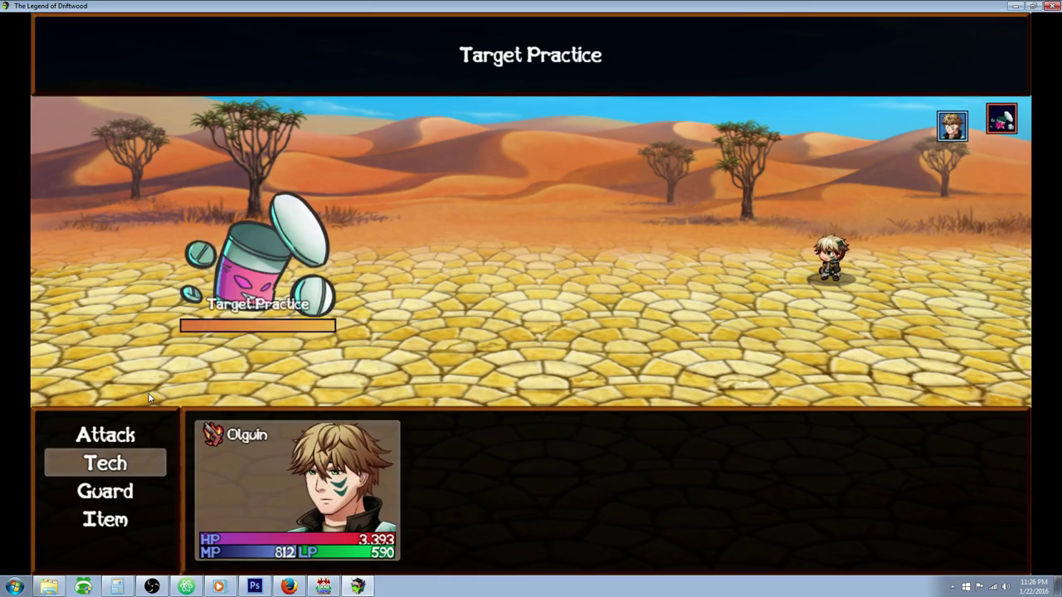
{"action": "key", "text": "Return"}
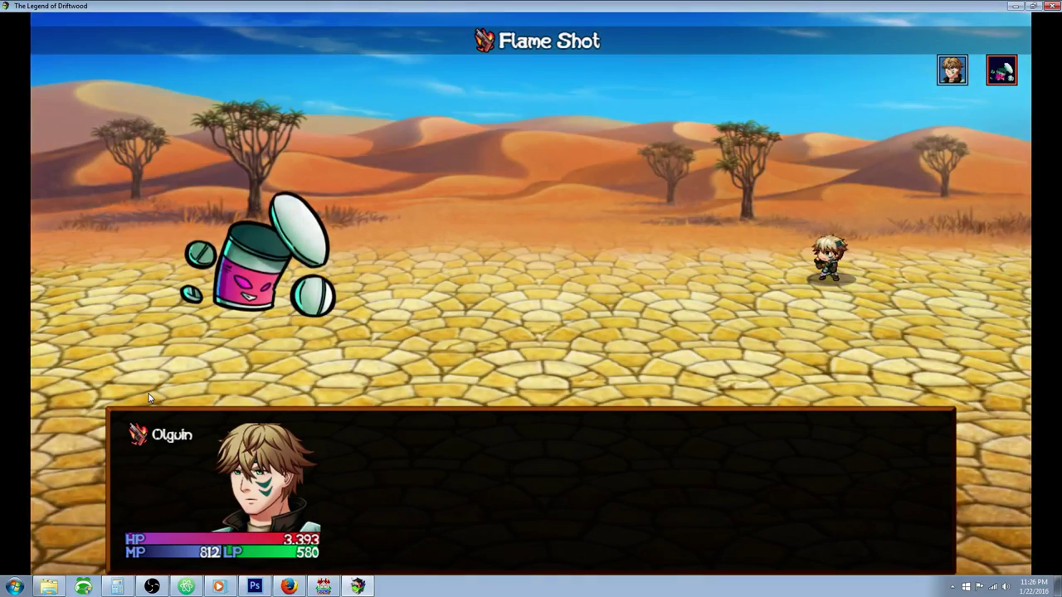
{"action": "key", "text": "Down"}
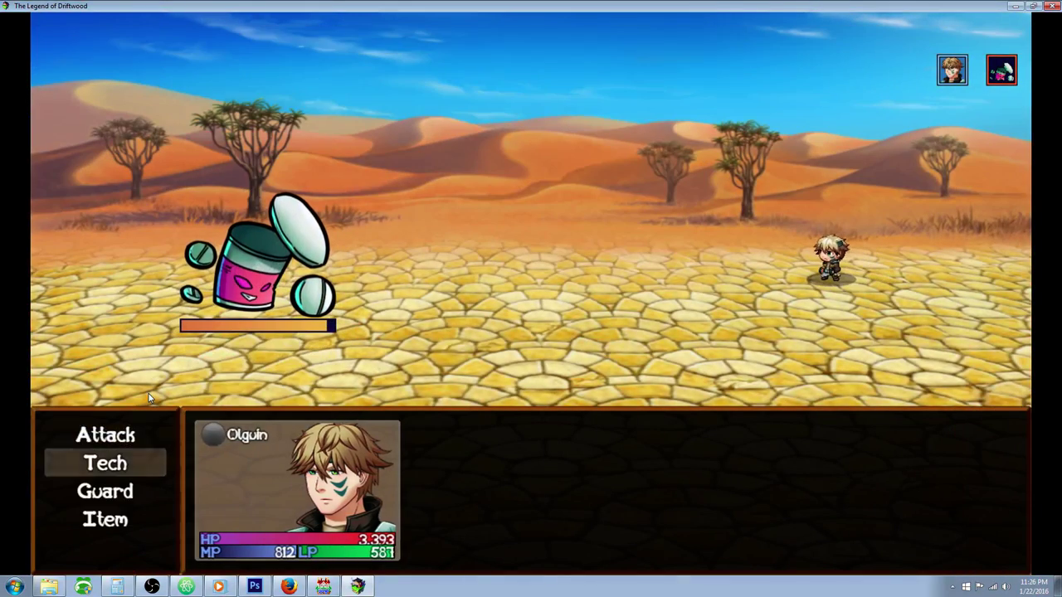
{"action": "key", "text": "Return"}
{"action": "key", "text": "Right"}
{"action": "key", "text": "Return"}
{"action": "key", "text": "Return"}
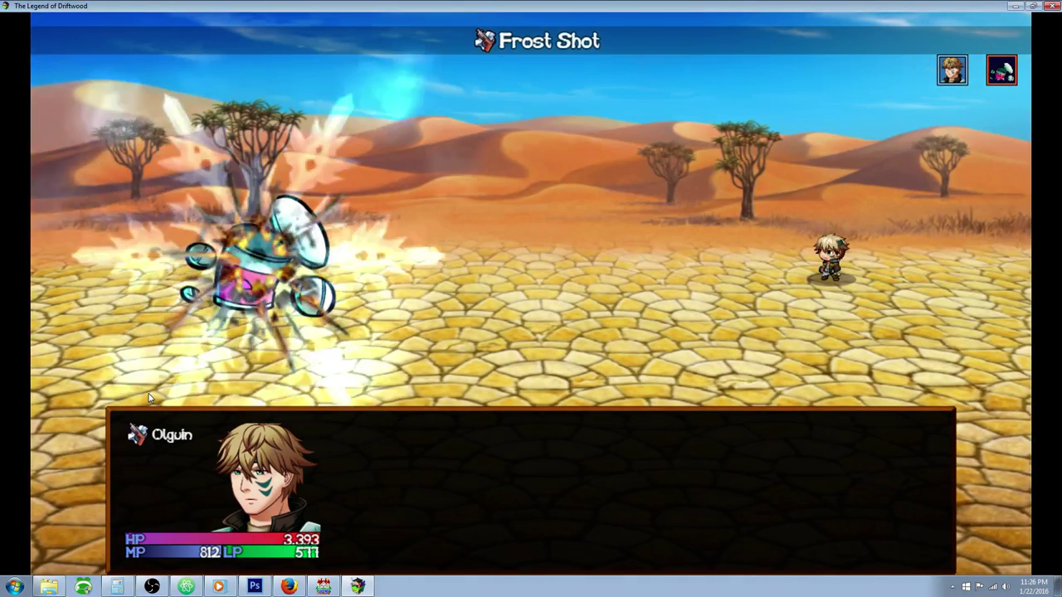
Cast Shock Shot II and then Aqua Shot II on Target Practice
{"action": "key", "text": "Down"}
{"action": "key", "text": "Return"}
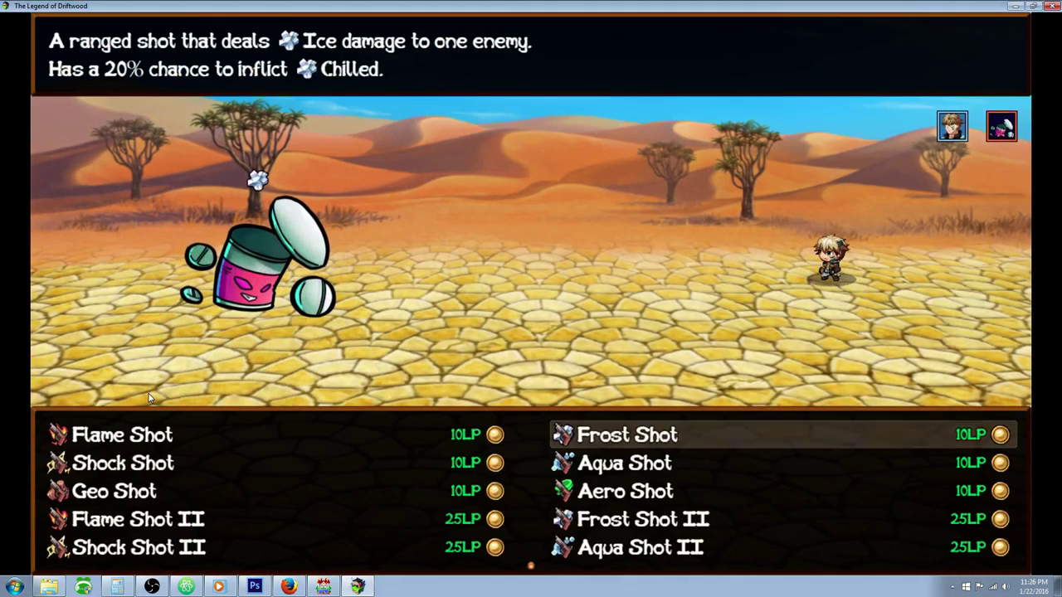
{"action": "key", "text": "Down"}
{"action": "key", "text": "Left"}
{"action": "key", "text": "Down"}
{"action": "key", "text": "Down"}
{"action": "key", "text": "Down"}
{"action": "key", "text": "Return"}
{"action": "key", "text": "Return"}
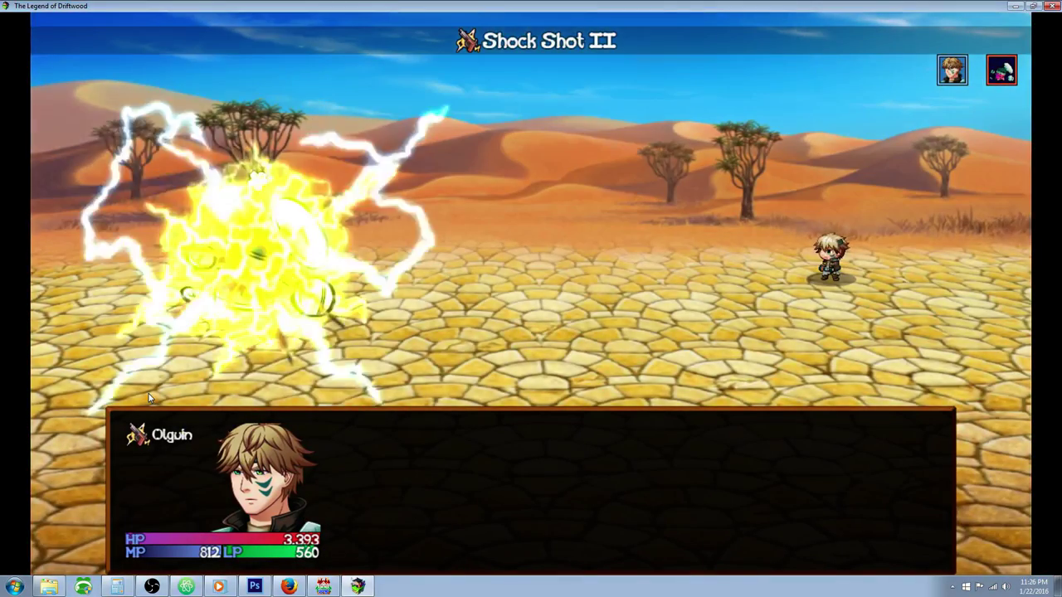
{"action": "key", "text": "Return"}
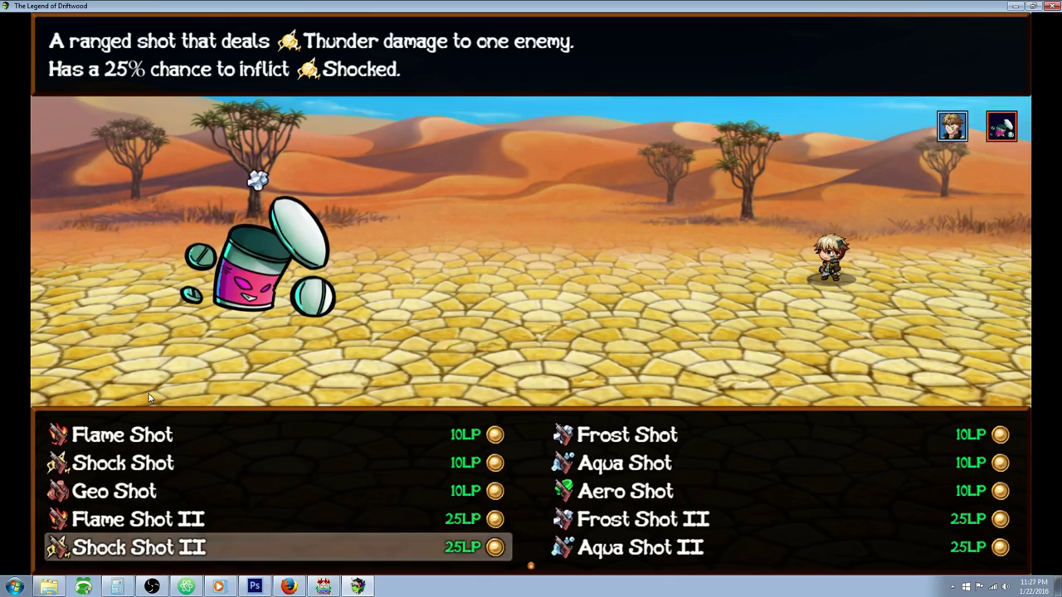
{"action": "key", "text": "Right"}
{"action": "key", "text": "Escape"}
{"action": "key", "text": "Return"}
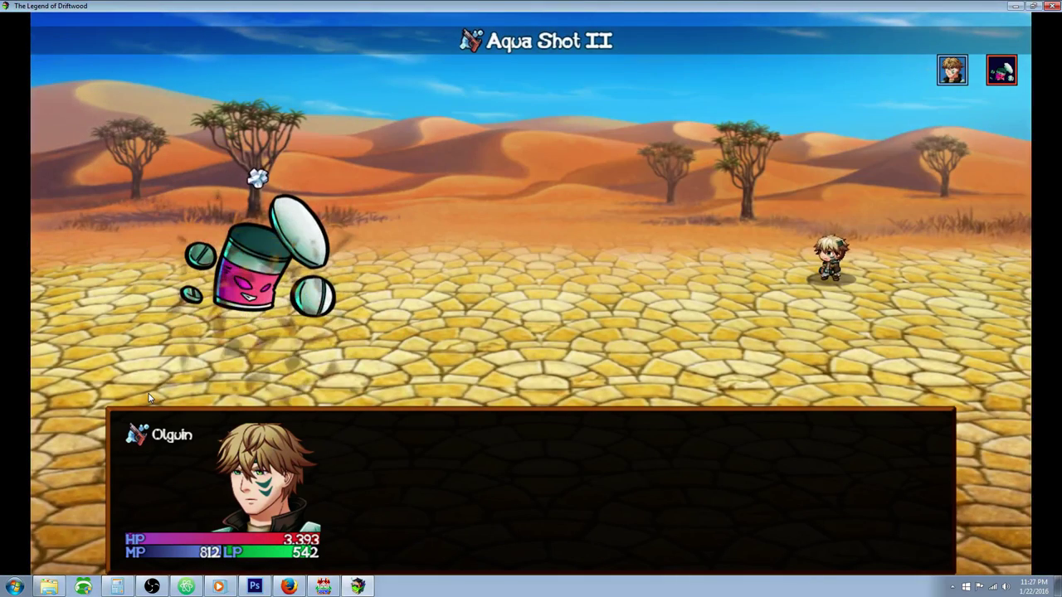
Fire Geo Shot III at Target Practice for 2200 damage
{"action": "key", "text": "Down"}
{"action": "key", "text": "Return"}
{"action": "key", "text": "Down"}
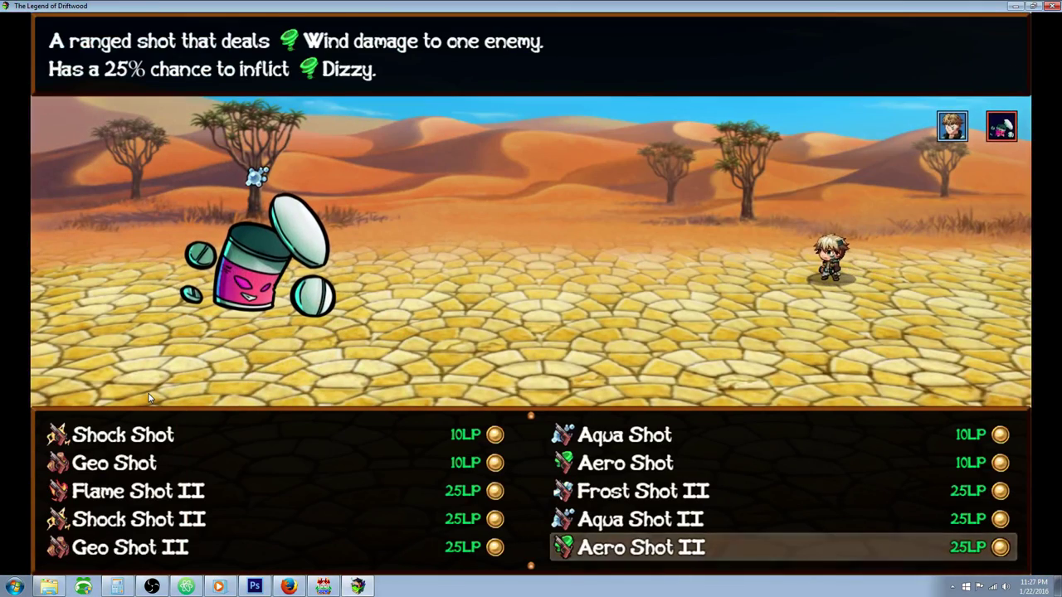
{"action": "key", "text": "Left"}
{"action": "key", "text": "Down"}
{"action": "key", "text": "Down"}
{"action": "key", "text": "Down"}
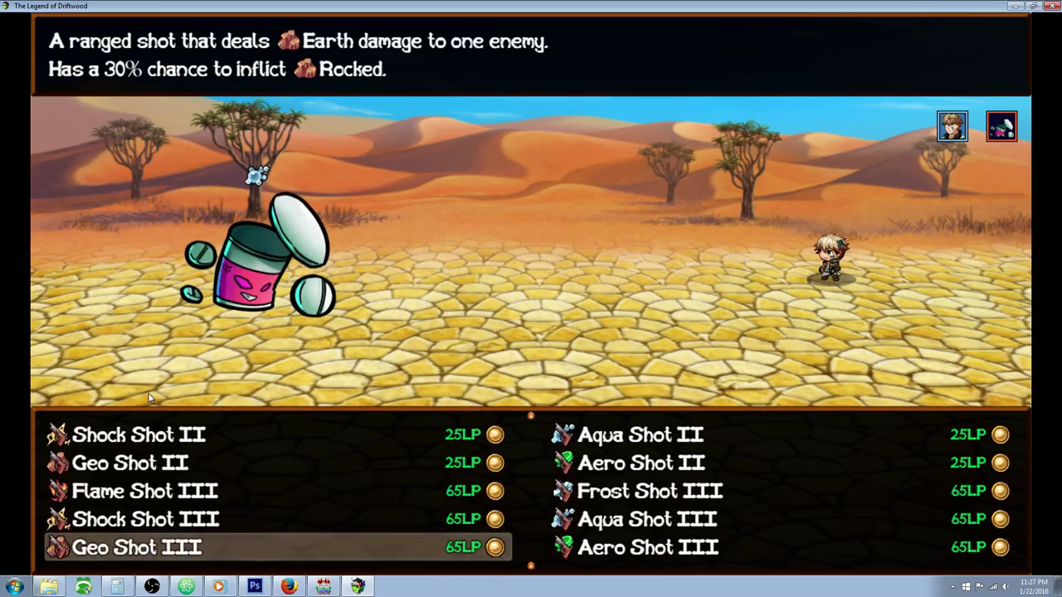
{"action": "key", "text": "Return"}
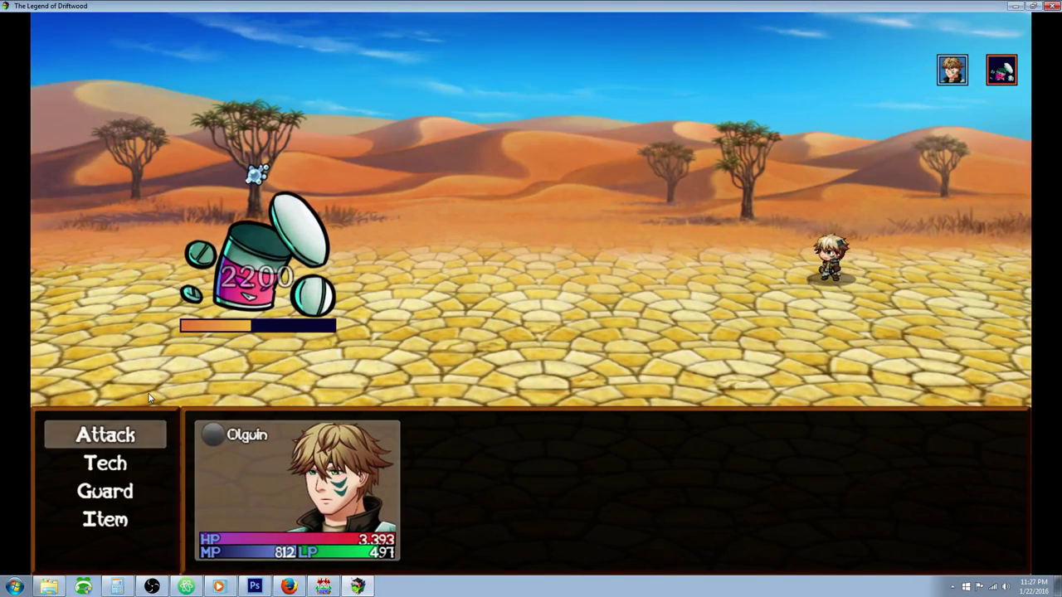
Cast Aero Shot III on Target Practice
{"action": "key", "text": "Down"}
{"action": "key", "text": "Return"}
{"action": "key", "text": "Right"}
{"action": "key", "text": "Return"}
{"action": "key", "text": "Return"}
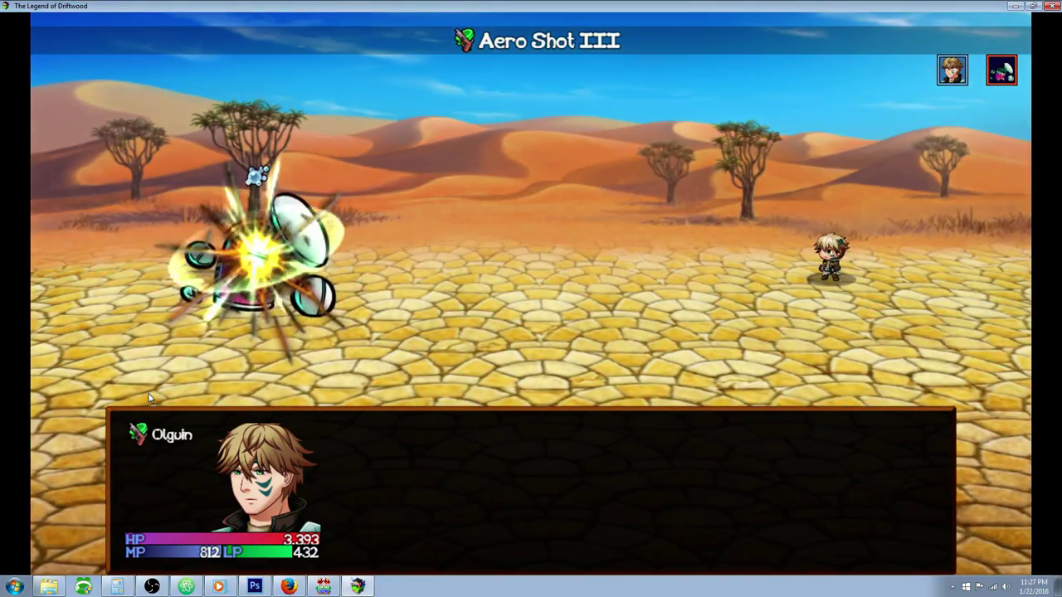
Compare Fusion Shot with the Geo Shot III description, then fire Fusion Shot
{"action": "key", "text": "Down"}
{"action": "key", "text": "Return"}
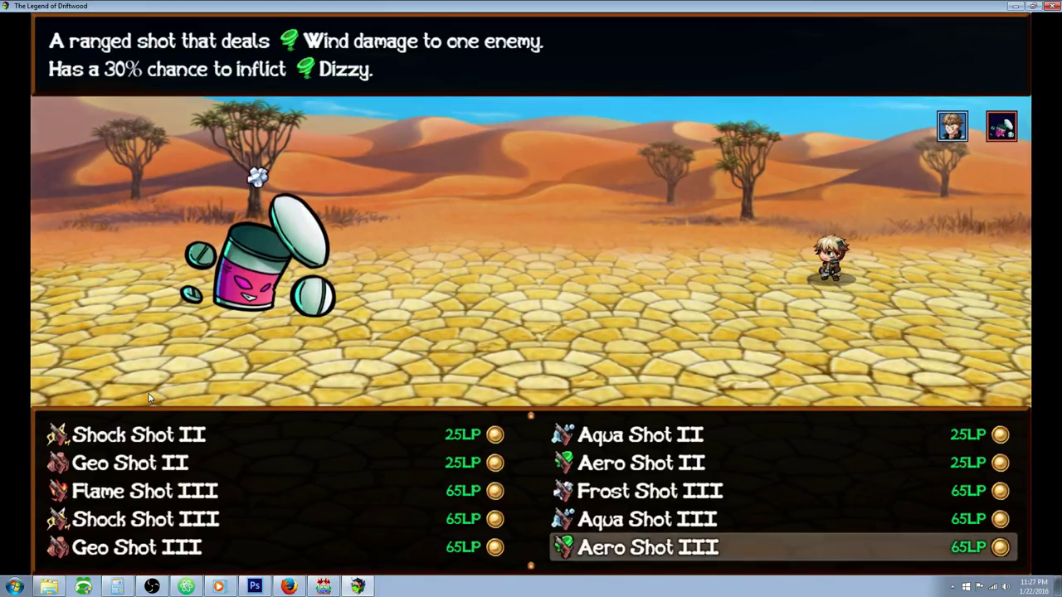
{"action": "key", "text": "Down"}
{"action": "key", "text": "Left"}
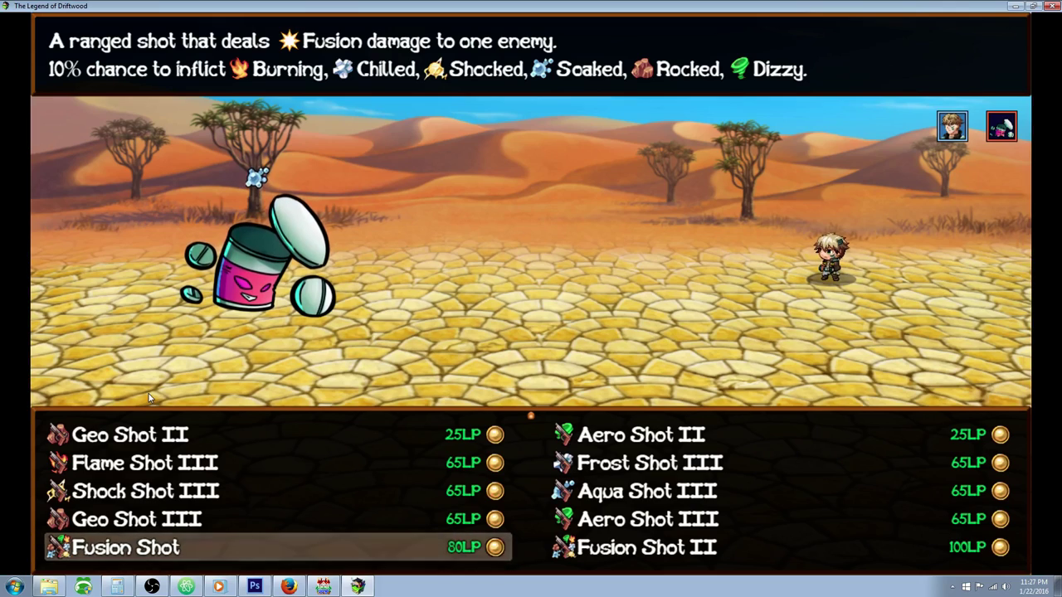
{"action": "key", "text": "Up"}
{"action": "key", "text": "Down"}
{"action": "key", "text": "Up"}
{"action": "key", "text": "Down"}
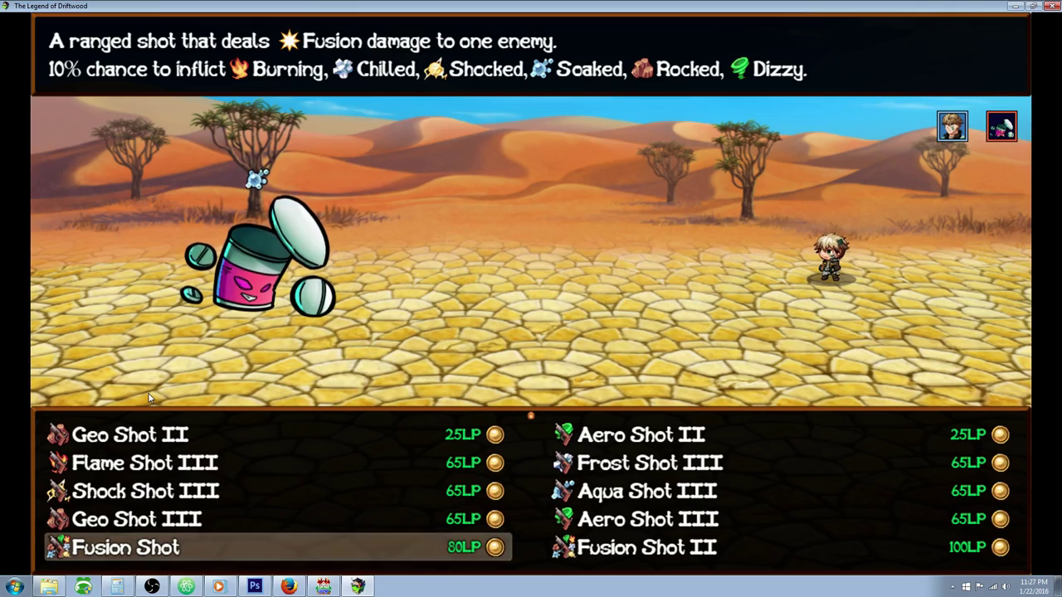
{"action": "key", "text": "Return"}
{"action": "key", "text": "Return"}
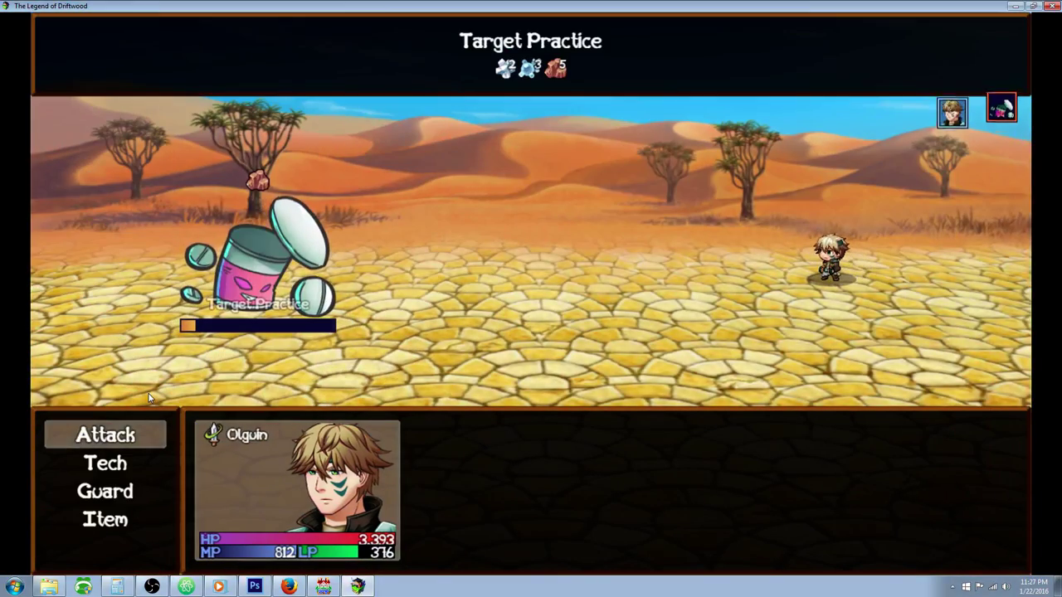
Finish off Target Practice with Fusion Shot II, reaching the Battle Results screen
{"action": "key", "text": "Down"}
{"action": "key", "text": "Return"}
{"action": "key", "text": "Right"}
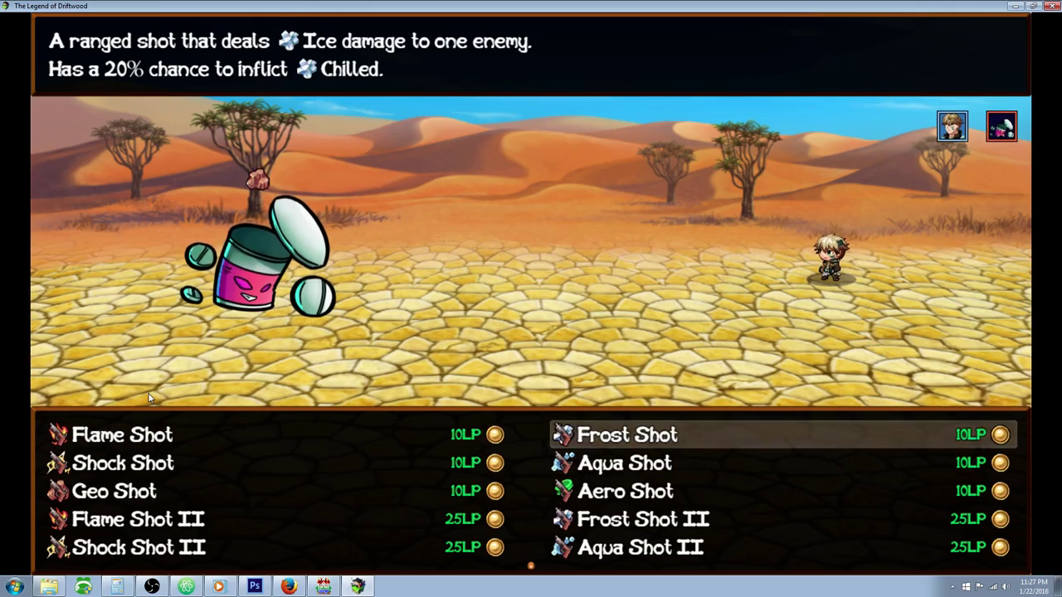
{"action": "key", "text": "Down"}
{"action": "key", "text": "Down"}
{"action": "key", "text": "Down"}
{"action": "key", "text": "Down"}
{"action": "key", "text": "Down"}
{"action": "key", "text": "Down"}
{"action": "key", "text": "Down"}
{"action": "key", "text": "Down"}
{"action": "key", "text": "Down"}
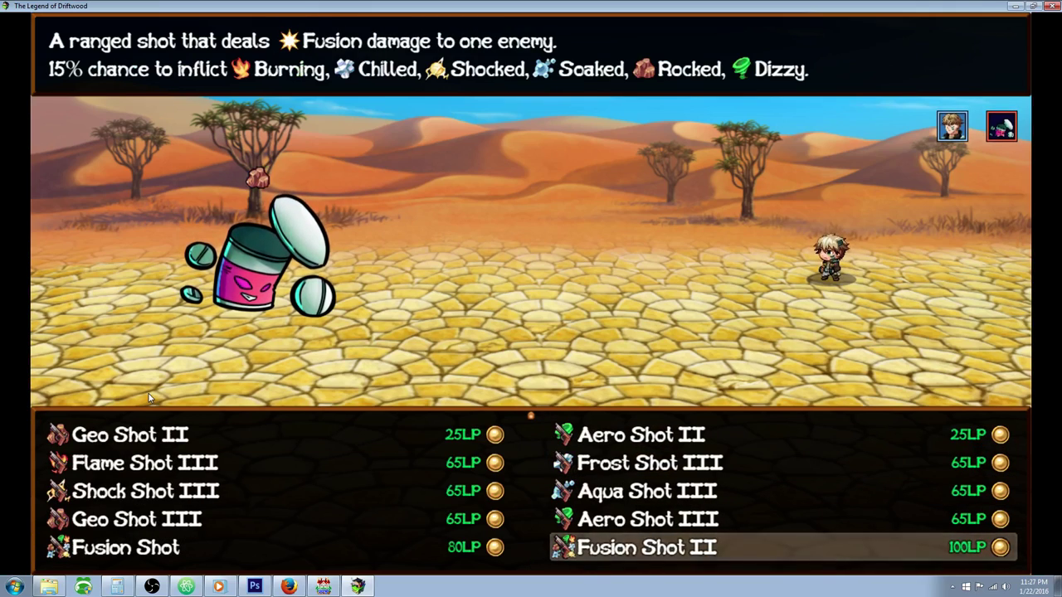
{"action": "key", "text": "Return"}
{"action": "key", "text": "Return"}
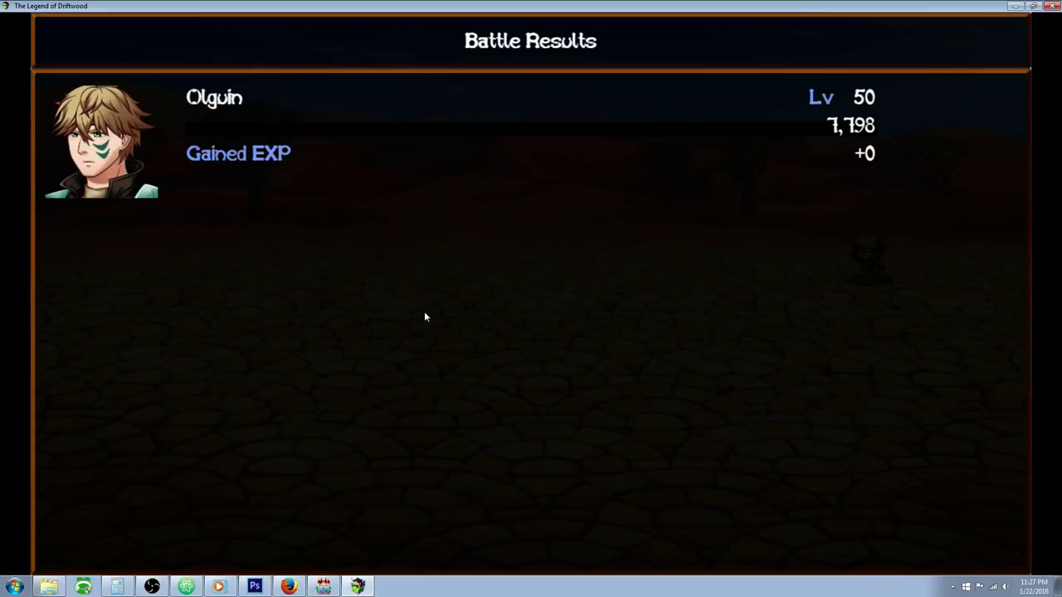
End the playtest and view 0004 Mystic Gunslinger's Lv 10 Flame Shot in the Database Classes page
{"action": "key", "text": "Return"}
{"action": "key", "text": "Return"}
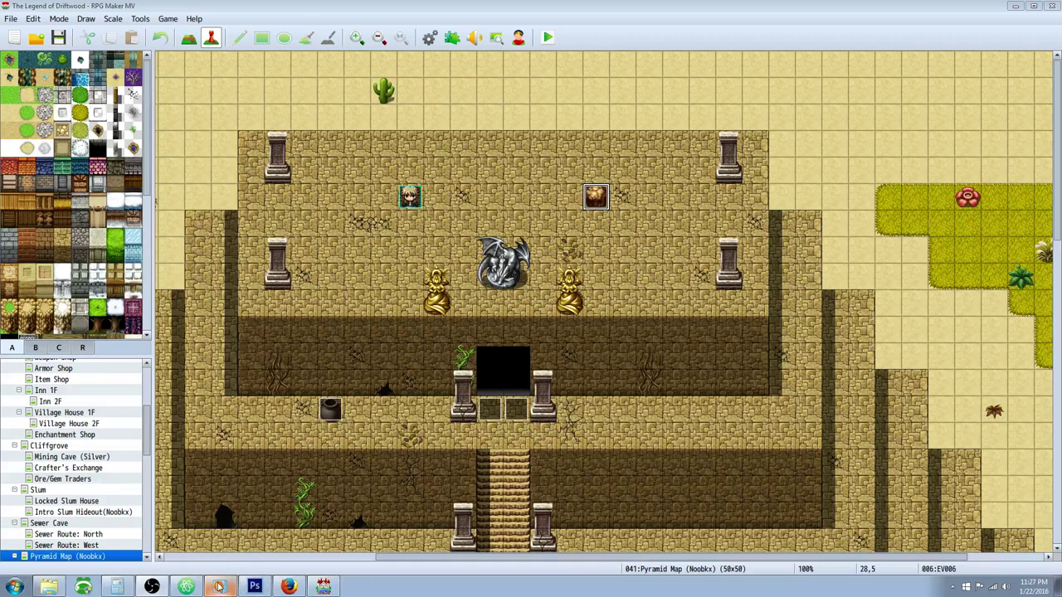
{"action": "left_click", "coordinate": [431, 38]}
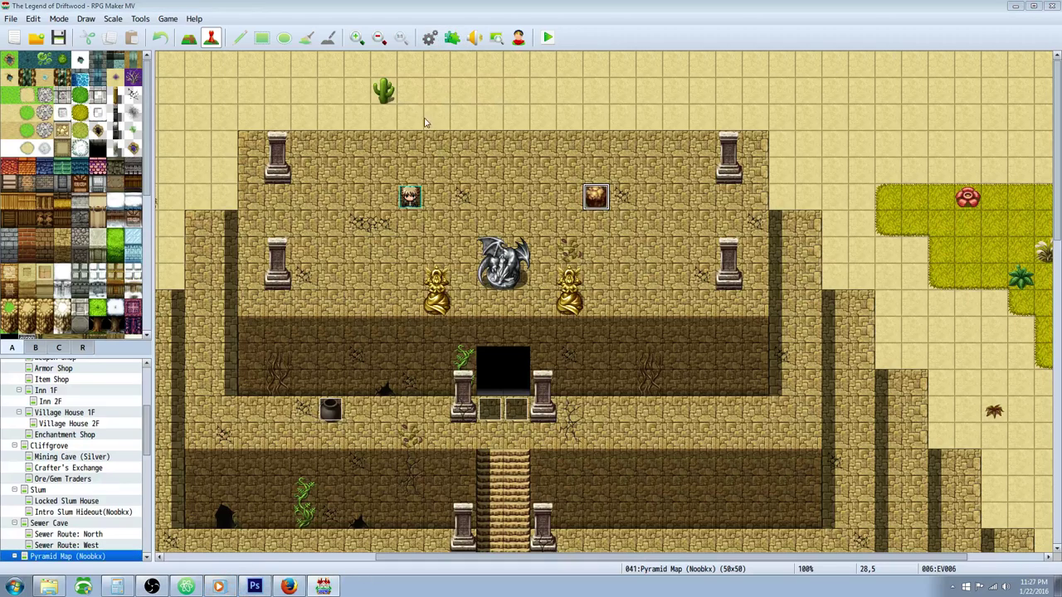
{"action": "left_click", "coordinate": [254, 128]}
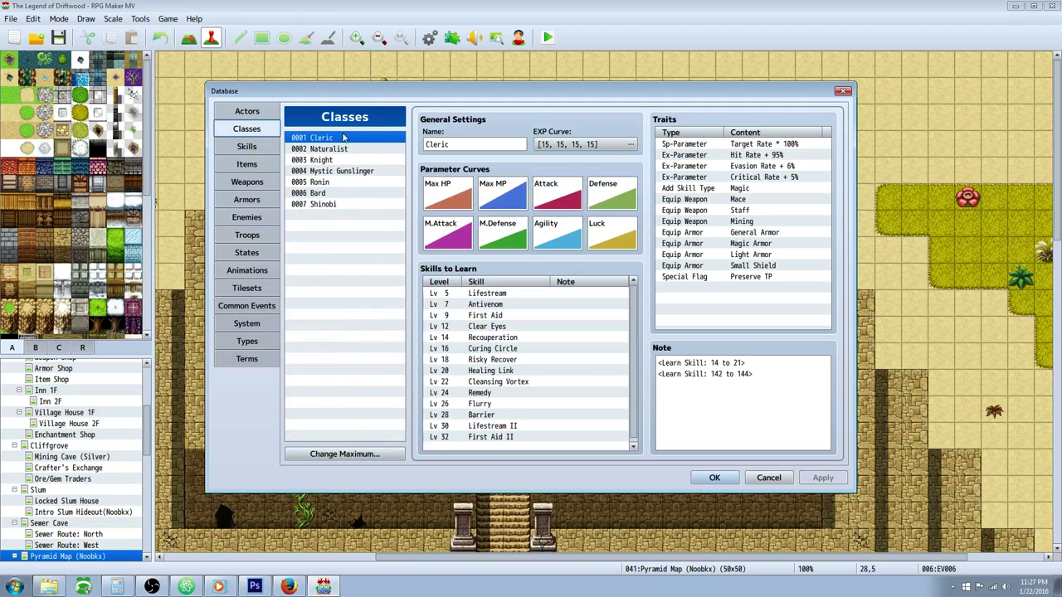
{"action": "left_click", "coordinate": [358, 171]}
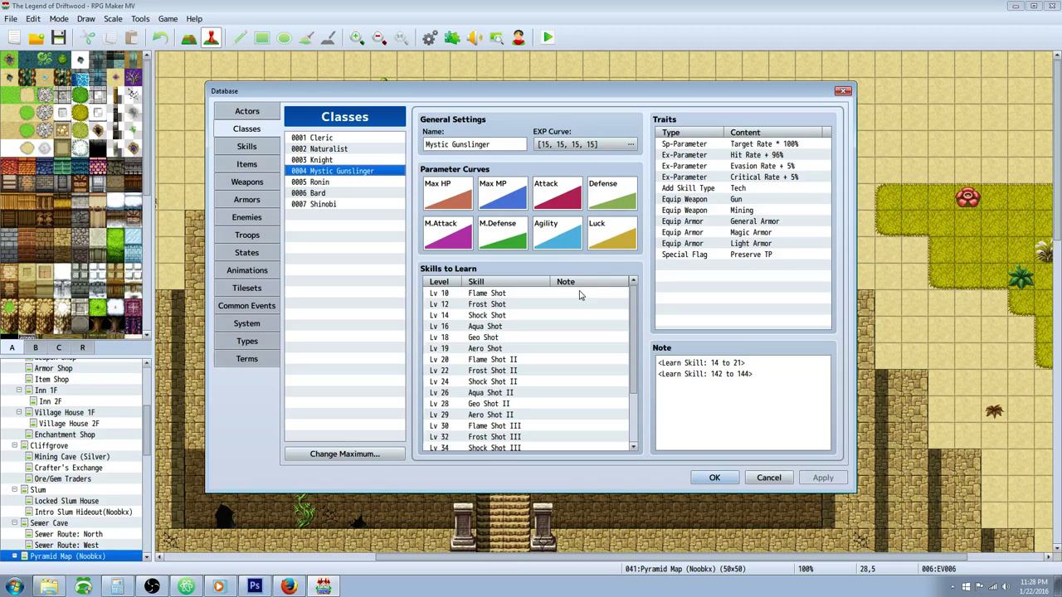
{"action": "left_click", "coordinate": [531, 296]}
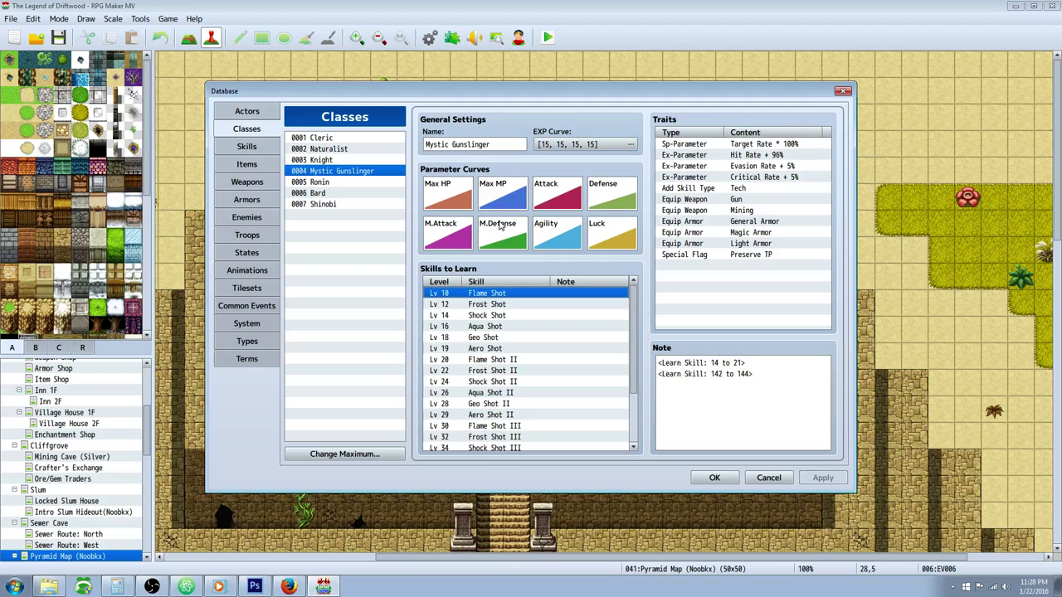
{"action": "left_click", "coordinate": [478, 362]}
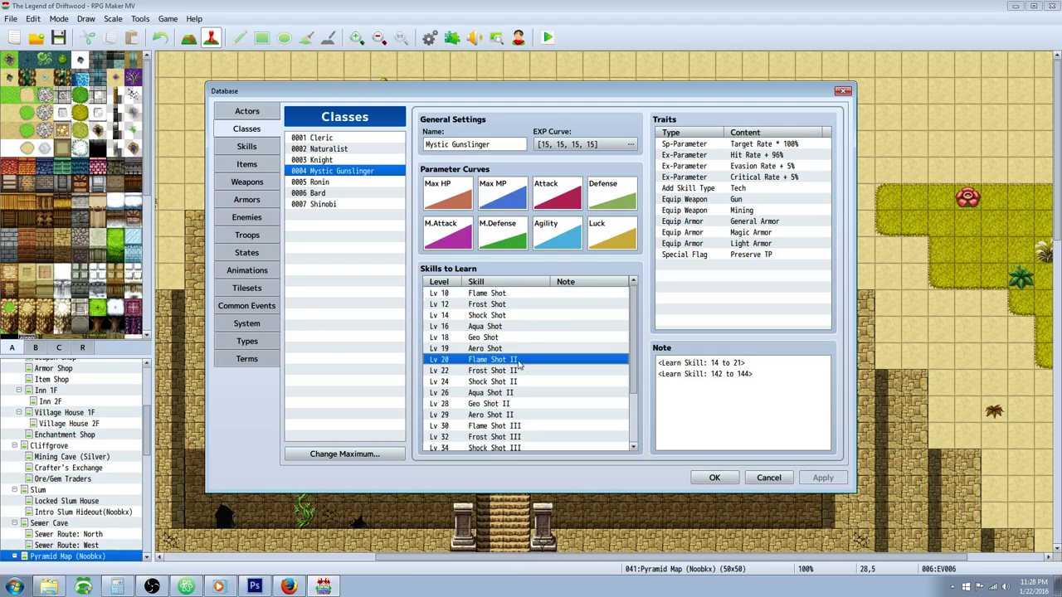
{"action": "left_click", "coordinate": [493, 296]}
{"action": "left_click", "coordinate": [490, 361]}
{"action": "left_click", "coordinate": [489, 304]}
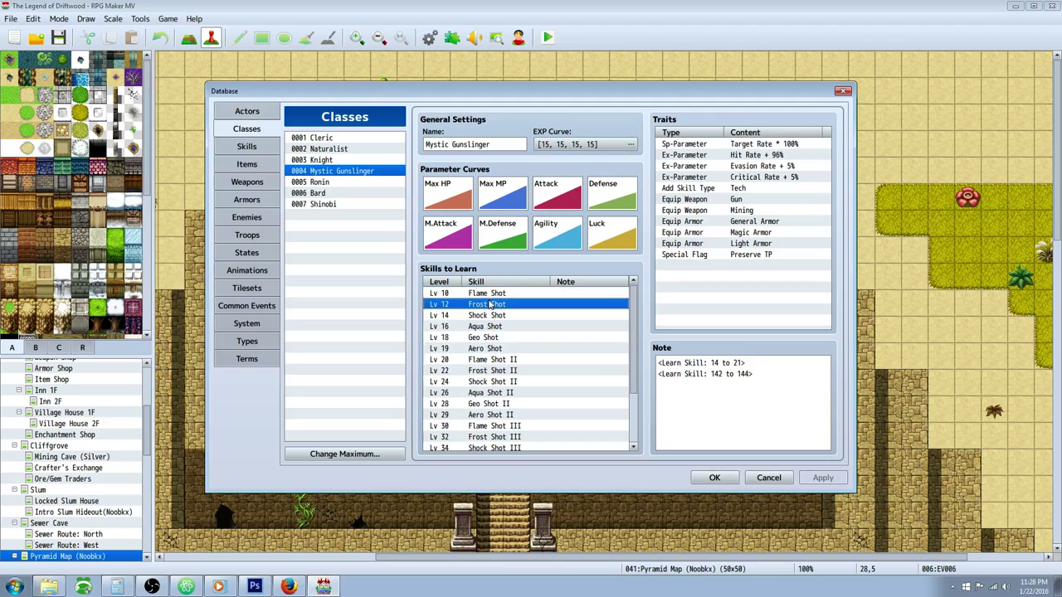
{"action": "left_click", "coordinate": [490, 293]}
{"action": "left_click", "coordinate": [490, 316]}
{"action": "left_click", "coordinate": [490, 327]}
{"action": "left_click", "coordinate": [487, 339]}
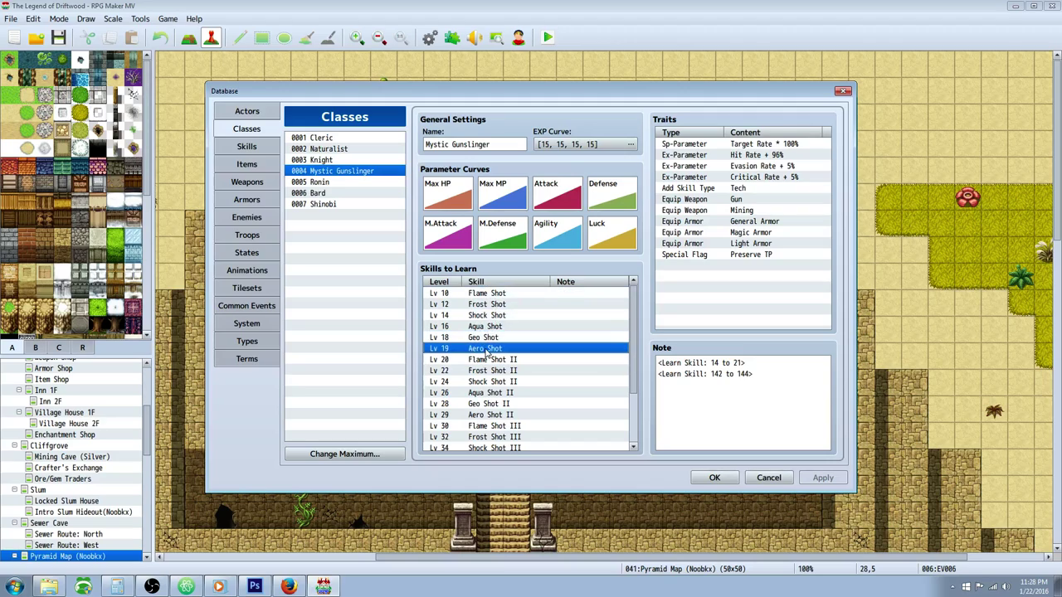
{"action": "left_click", "coordinate": [489, 327]}
{"action": "left_click", "coordinate": [502, 295]}
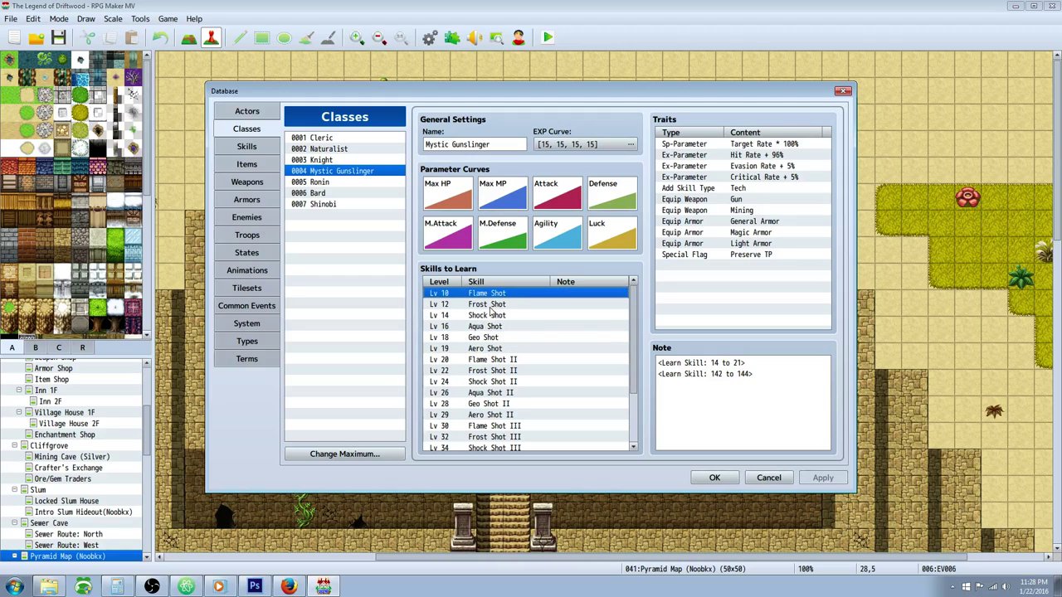
{"action": "left_click", "coordinate": [491, 328]}
{"action": "left_click", "coordinate": [498, 338]}
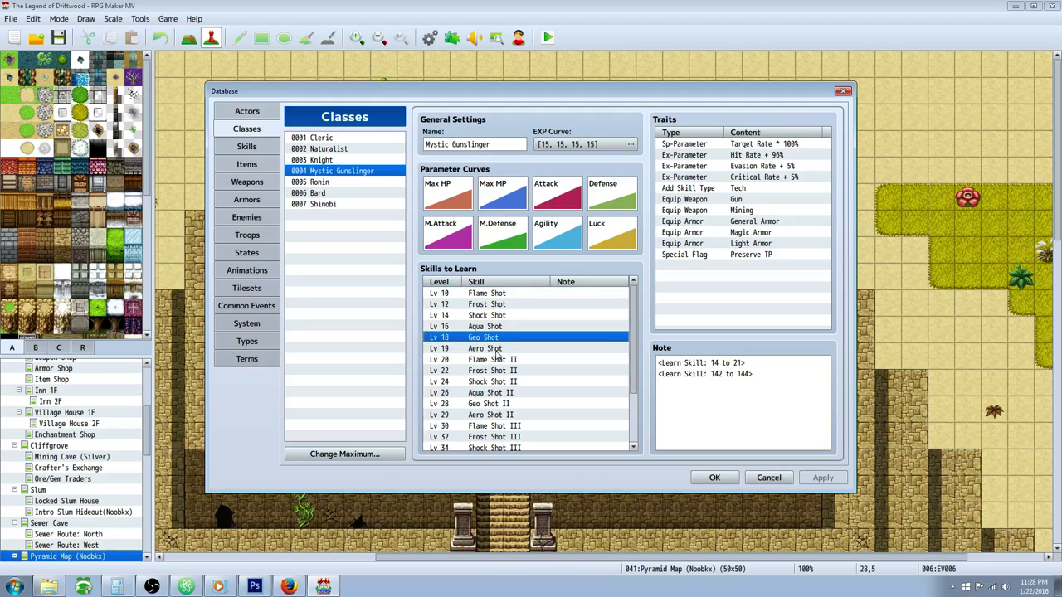
{"action": "left_click", "coordinate": [502, 350]}
{"action": "left_click", "coordinate": [501, 360]}
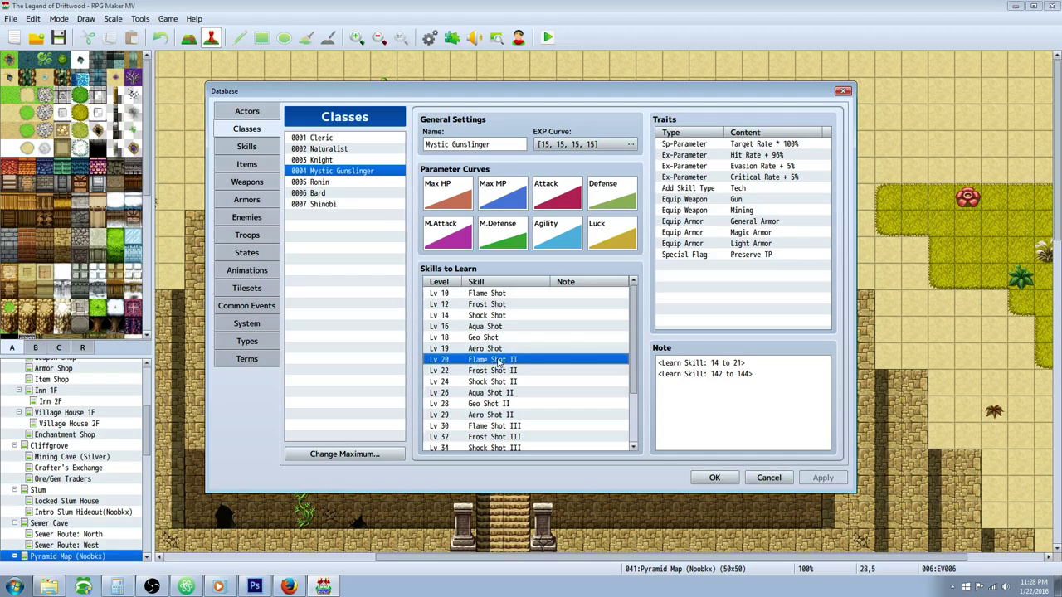
{"action": "scroll", "coordinate": [513, 368], "scroll_direction": "down", "scroll_amount": 1}
{"action": "left_click", "coordinate": [508, 348]}
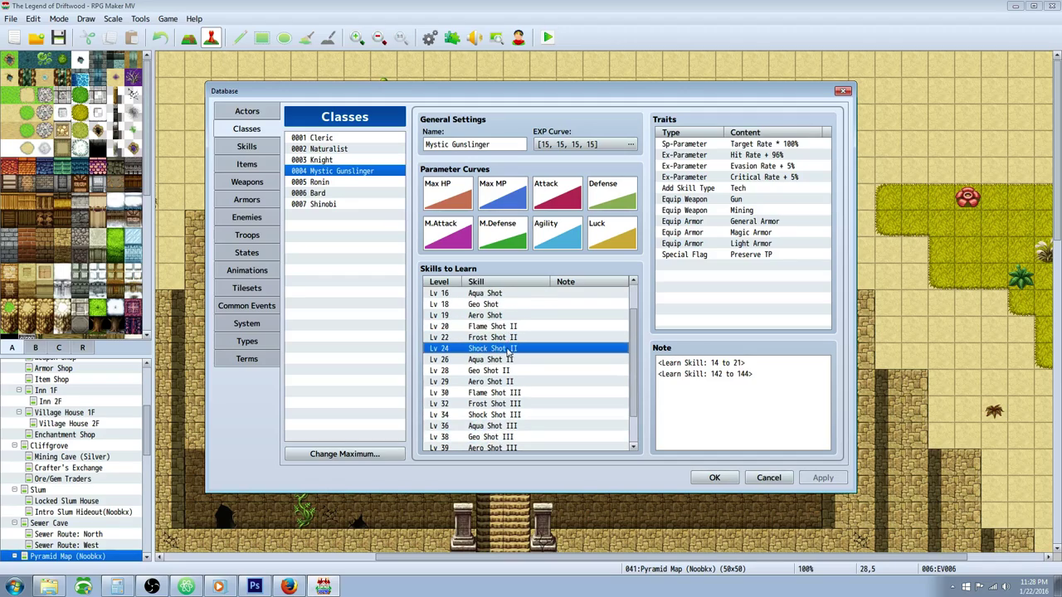
{"action": "left_click", "coordinate": [508, 361]}
{"action": "left_click", "coordinate": [505, 372]}
{"action": "left_click", "coordinate": [506, 393]}
{"action": "scroll", "coordinate": [504, 373], "scroll_direction": "down", "scroll_amount": 1}
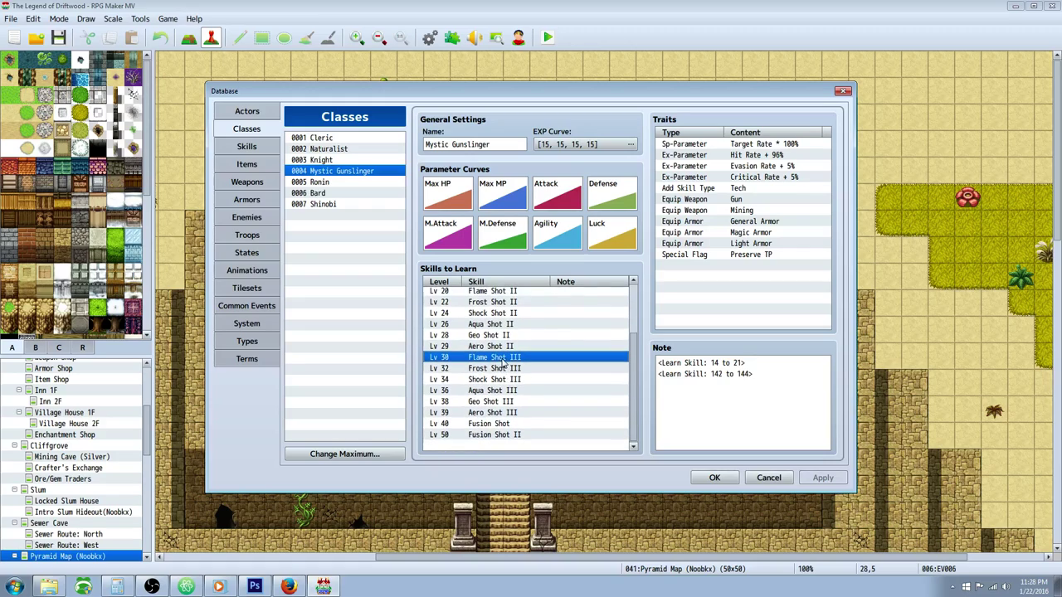
{"action": "left_click", "coordinate": [503, 424]}
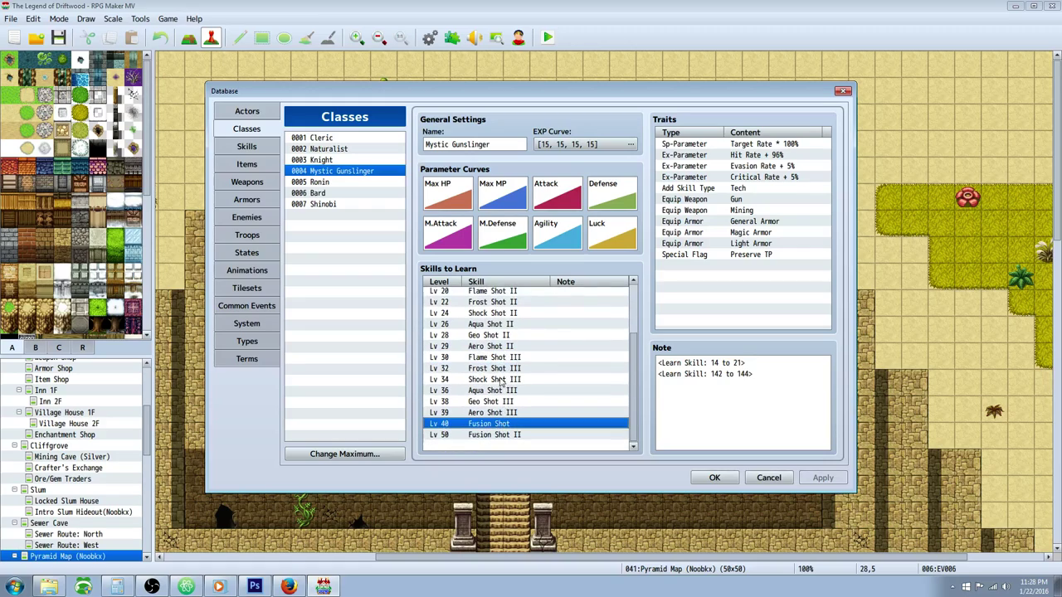
{"action": "left_click", "coordinate": [496, 438]}
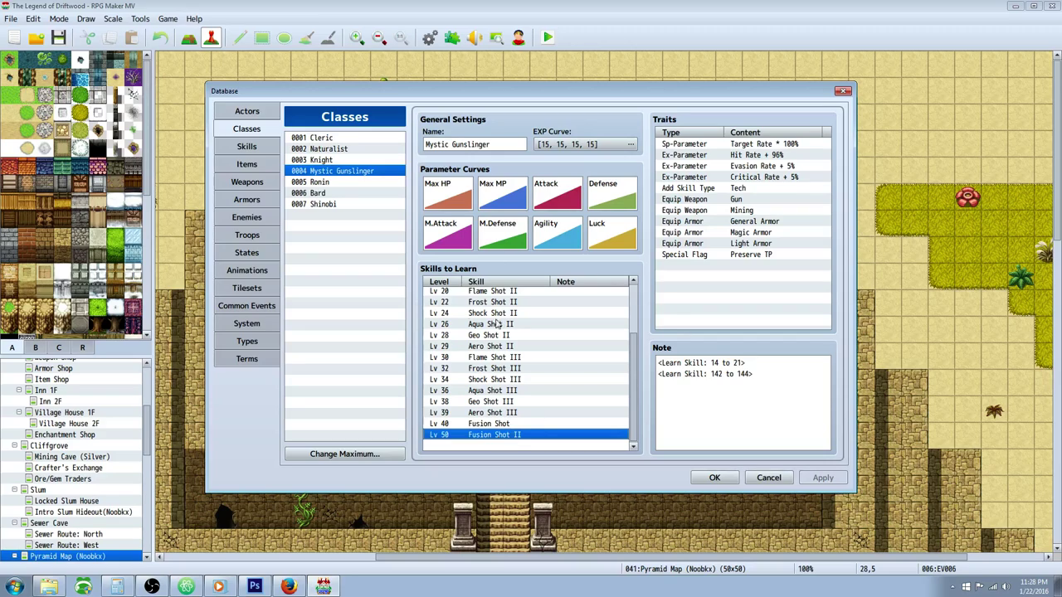
{"action": "scroll", "coordinate": [501, 432], "scroll_direction": "up", "scroll_amount": 2}
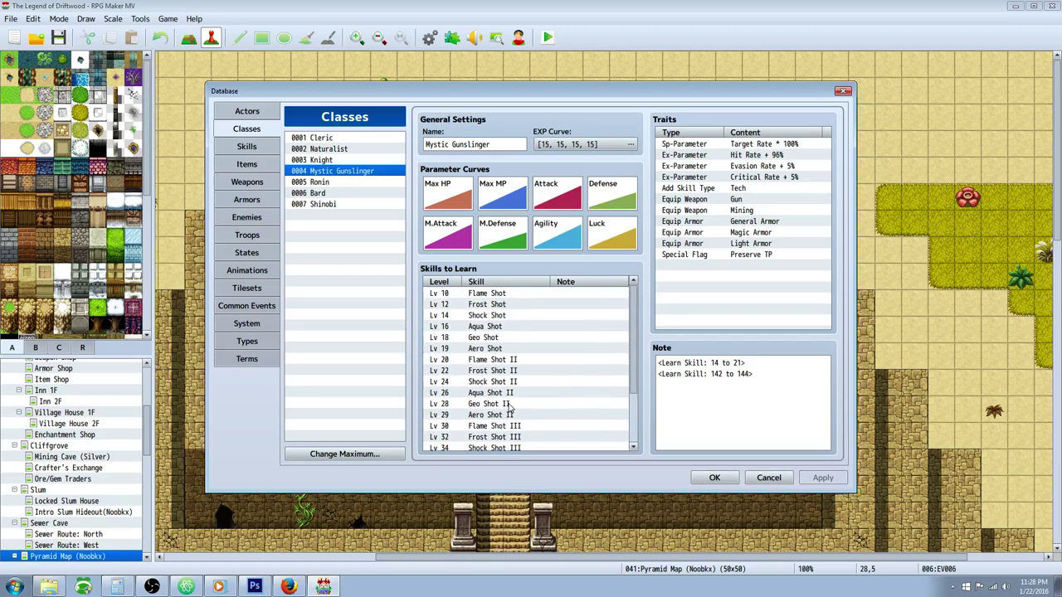
Review the Hit Rate +96%, Critical Rate +5%, Tech, Gun, Mining and Preserve TP traits, then go to Skills
{"action": "left_click", "coordinate": [779, 155]}
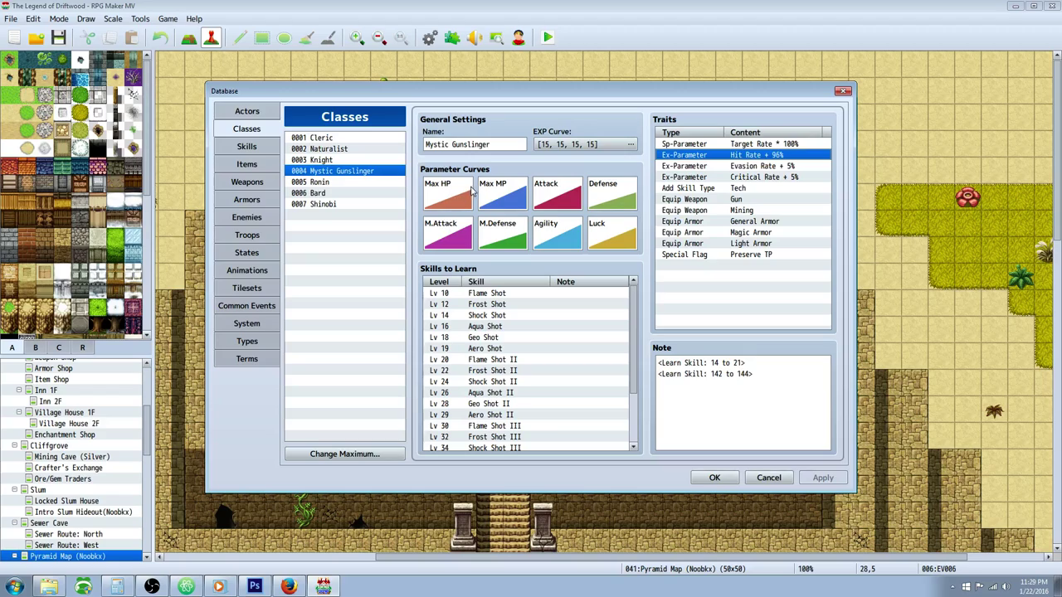
{"action": "left_click", "coordinate": [780, 178]}
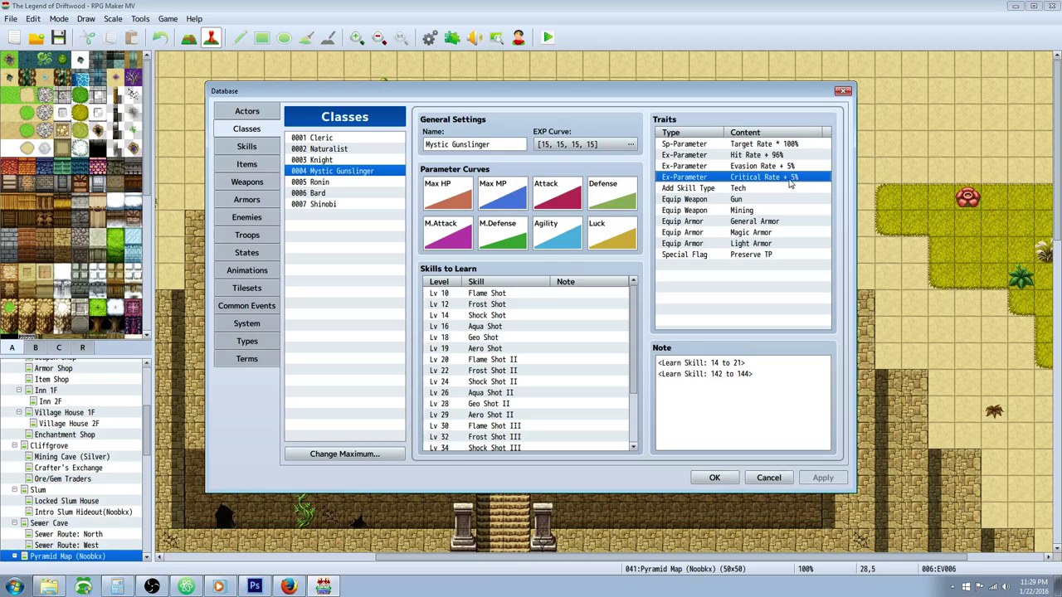
{"action": "left_click", "coordinate": [732, 189]}
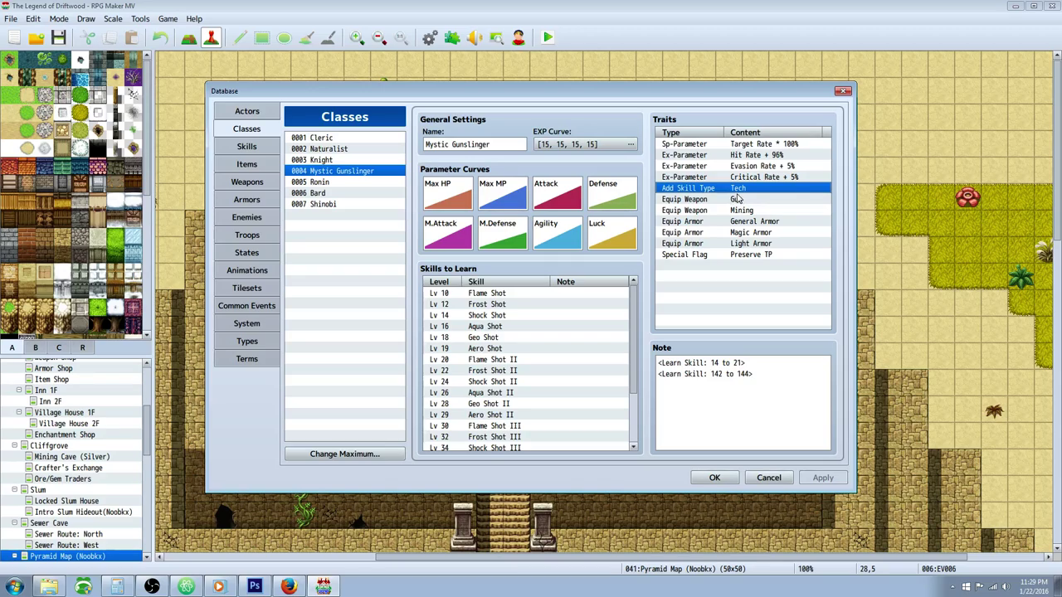
{"action": "left_click", "coordinate": [668, 203]}
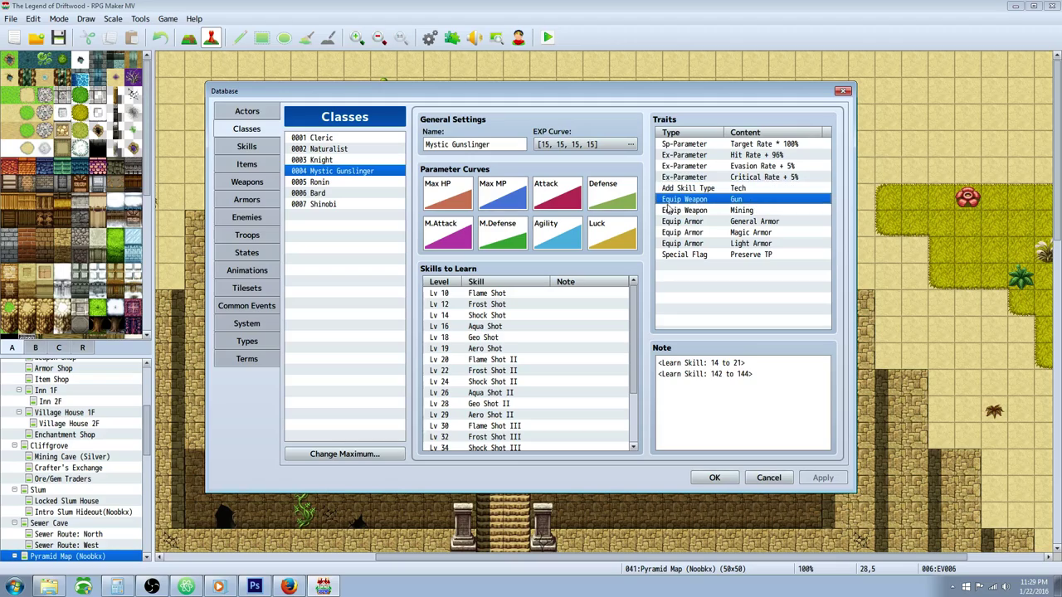
{"action": "left_click", "coordinate": [744, 211]}
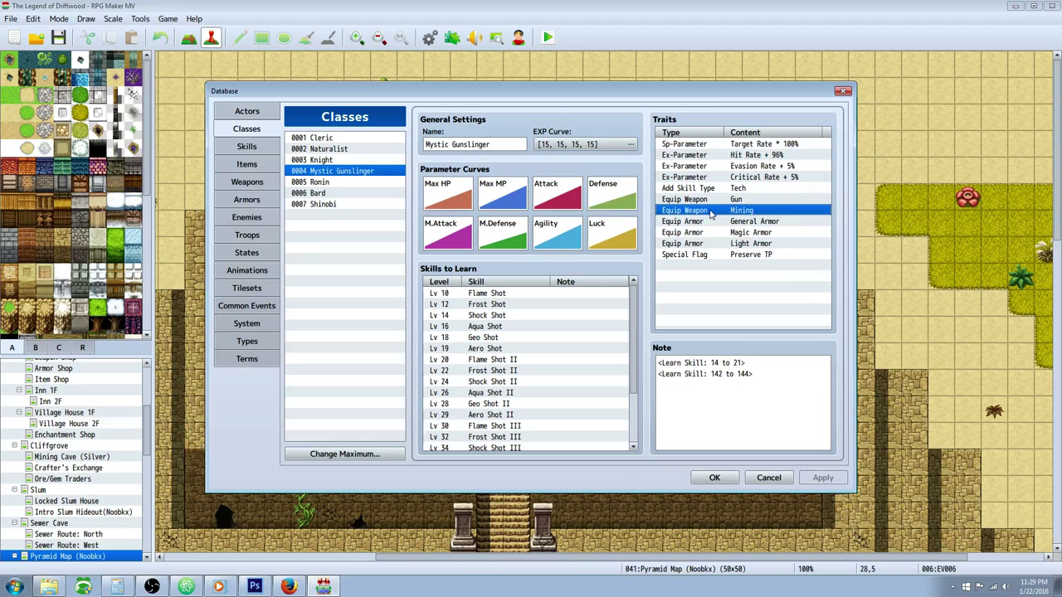
{"action": "left_click", "coordinate": [749, 257]}
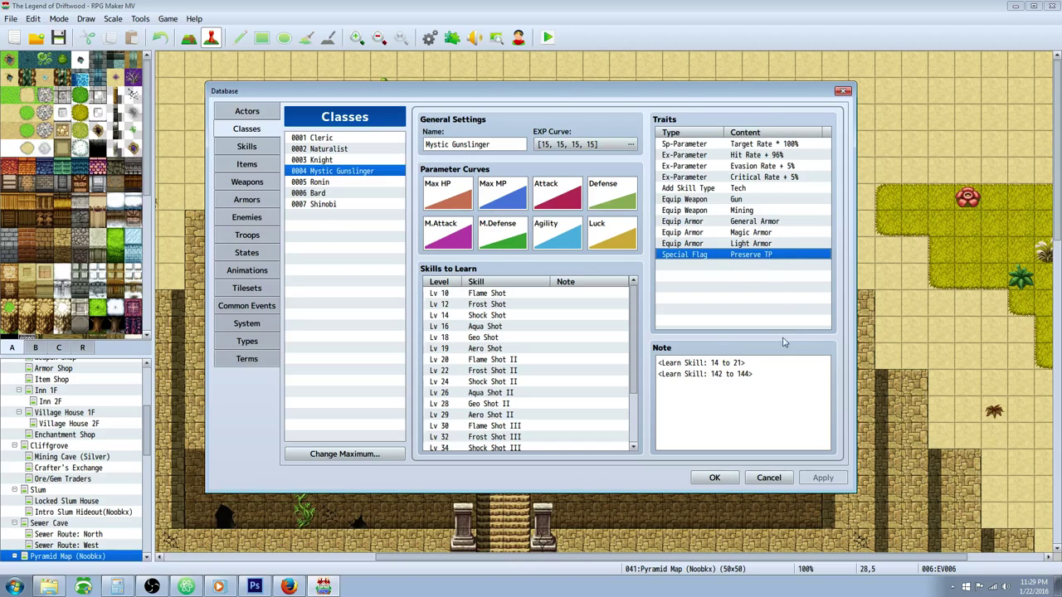
{"action": "left_click", "coordinate": [247, 146]}
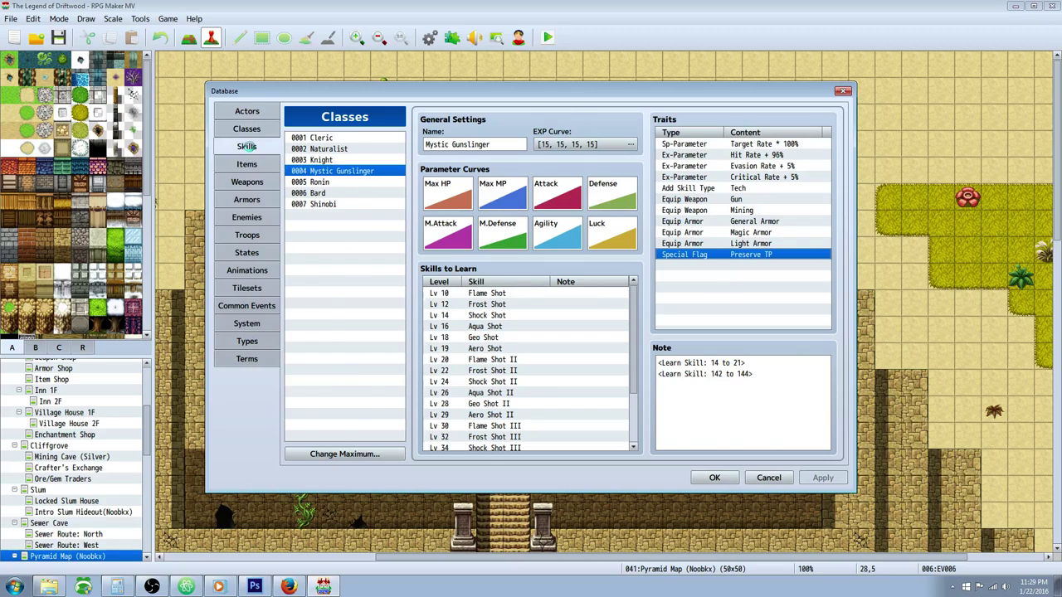
Inspect 0090 Flame Shot's Fire damage description, inflicted state code and 10 TP cost
{"action": "left_click_drag", "start_coordinate": [403, 159], "coordinate": [393, 241]}
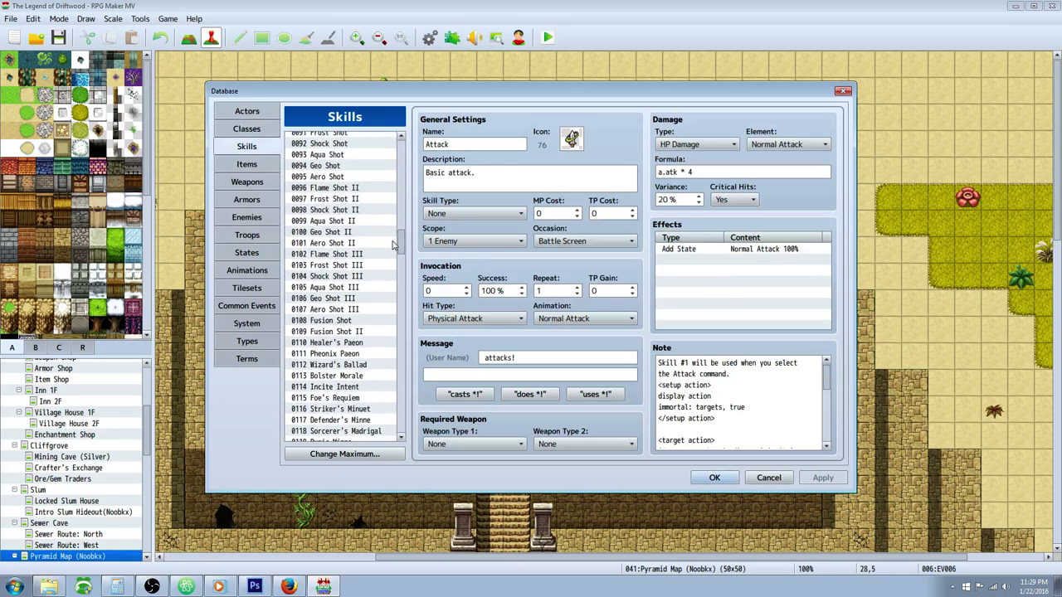
{"action": "scroll", "coordinate": [381, 216], "scroll_direction": "up", "scroll_amount": 2}
{"action": "left_click", "coordinate": [330, 200]}
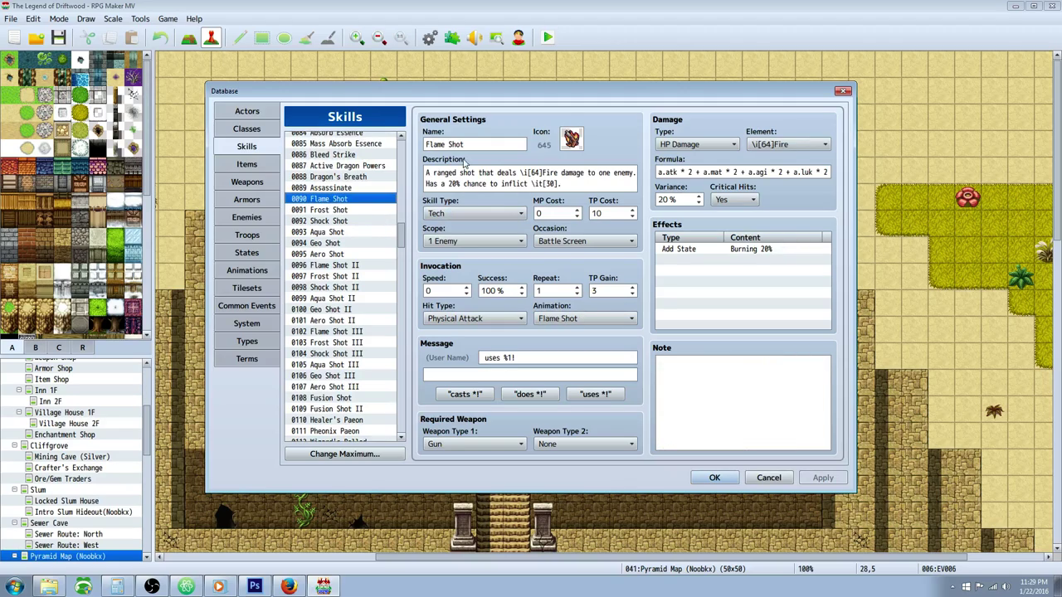
{"action": "triple_click", "coordinate": [512, 182]}
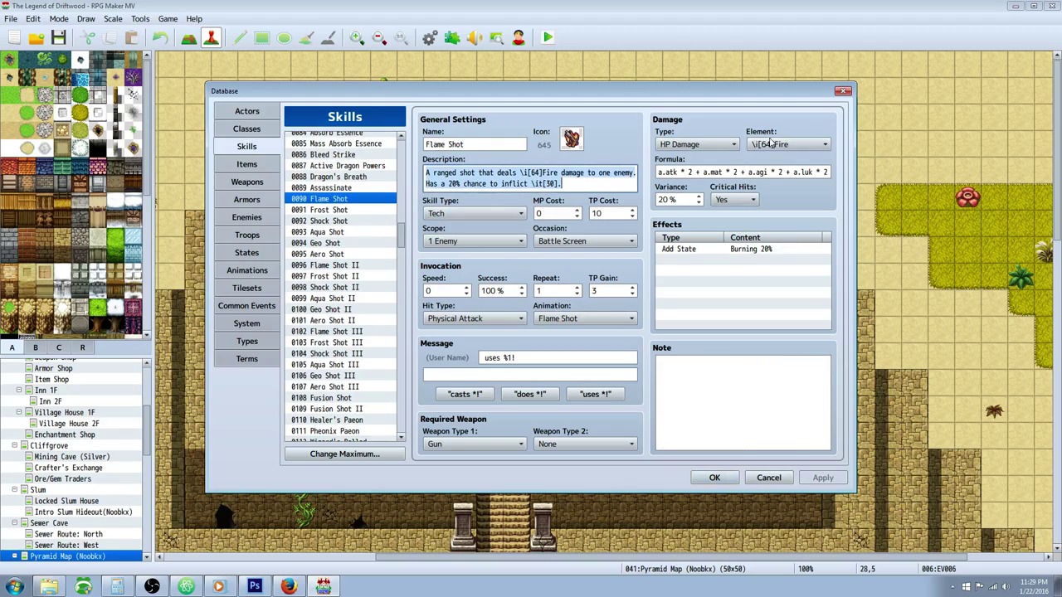
{"action": "left_click", "coordinate": [475, 175]}
{"action": "left_click_drag", "start_coordinate": [491, 172], "coordinate": [412, 189]}
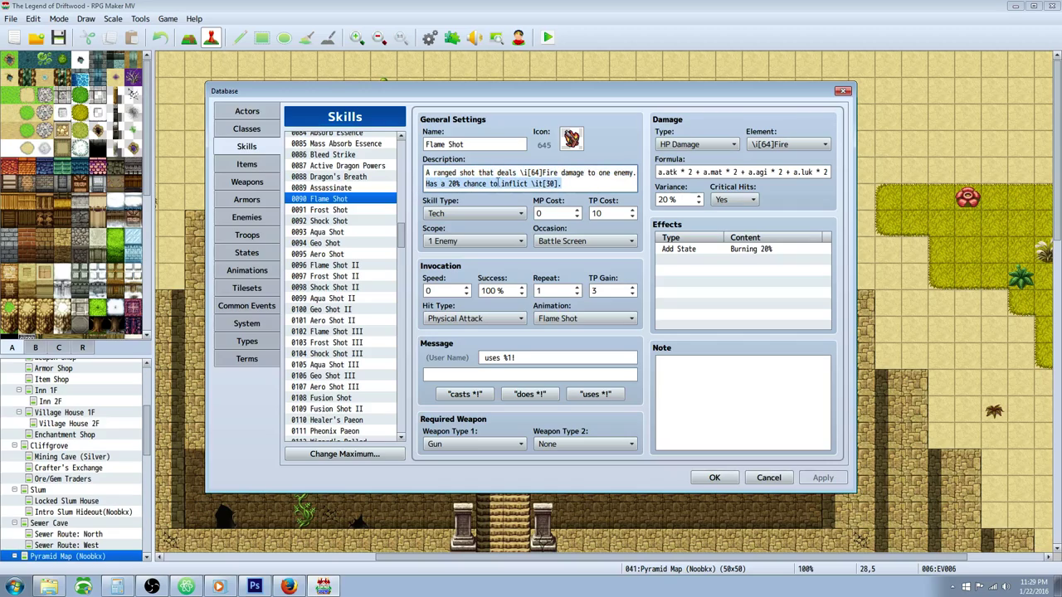
{"action": "left_click_drag", "start_coordinate": [562, 183], "coordinate": [527, 183]}
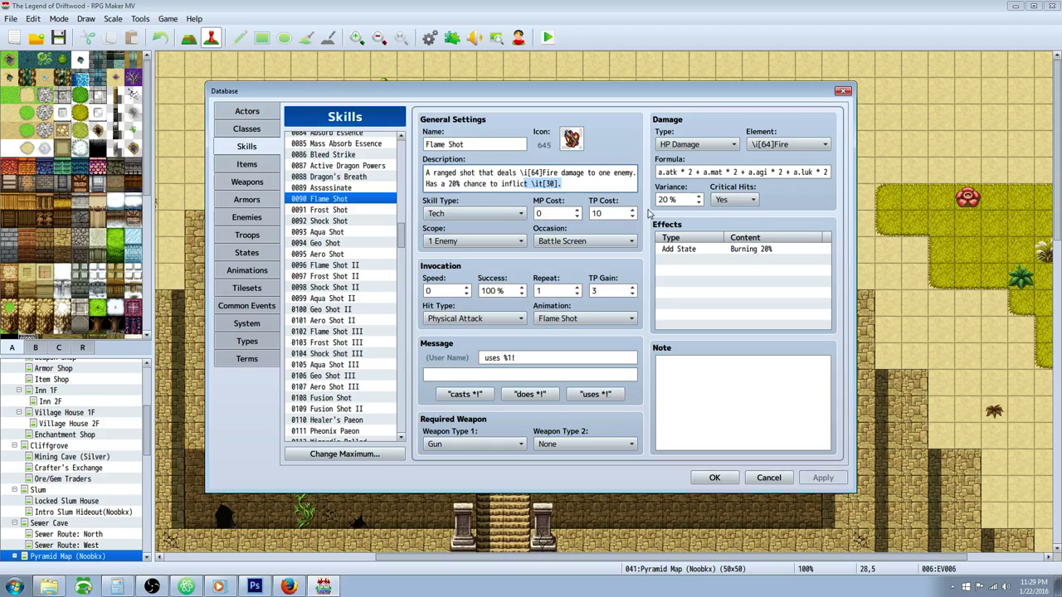
{"action": "left_click", "coordinate": [556, 213]}
{"action": "key", "text": "Tab"}
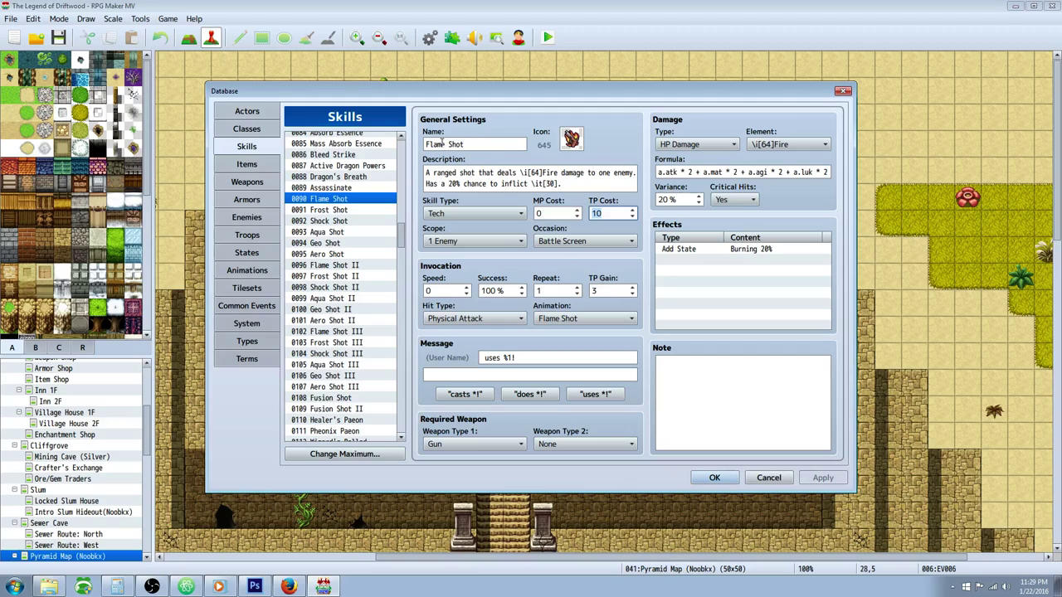
Cycle through Frost, Shock, Aqua, Geo and Aero Shot repeatedly, ending back on Flame Shot
{"action": "left_click", "coordinate": [323, 210]}
{"action": "left_click", "coordinate": [328, 221]}
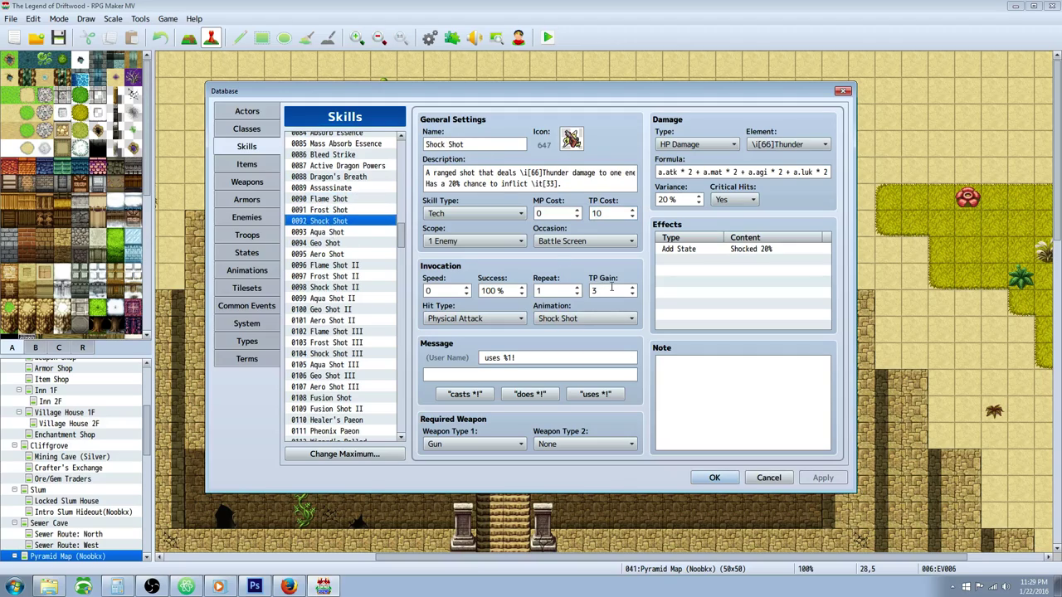
{"action": "left_click", "coordinate": [336, 232]}
{"action": "left_click", "coordinate": [338, 243]}
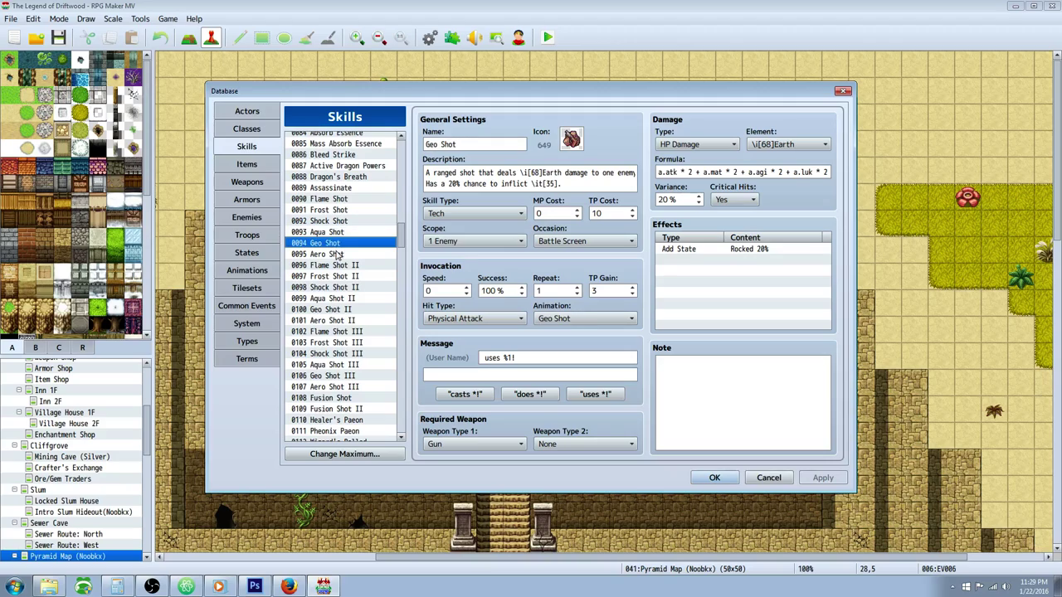
{"action": "left_click", "coordinate": [338, 255]}
{"action": "left_click", "coordinate": [340, 200]}
{"action": "left_click", "coordinate": [340, 211]}
{"action": "left_click", "coordinate": [339, 222]}
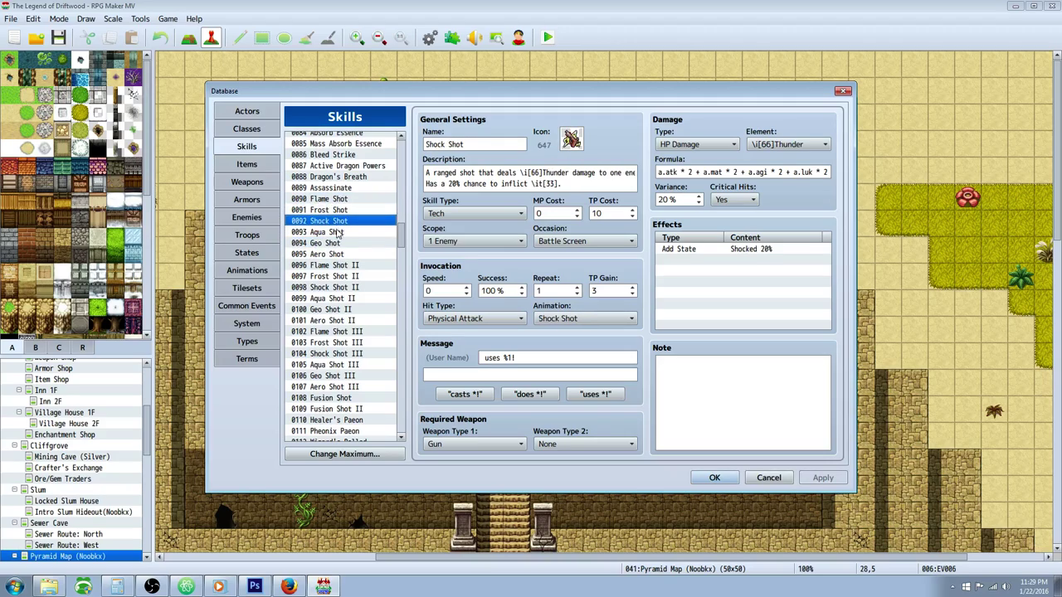
{"action": "left_click", "coordinate": [336, 232]}
{"action": "left_click", "coordinate": [337, 243]}
{"action": "left_click", "coordinate": [340, 255]}
{"action": "left_click", "coordinate": [340, 200]}
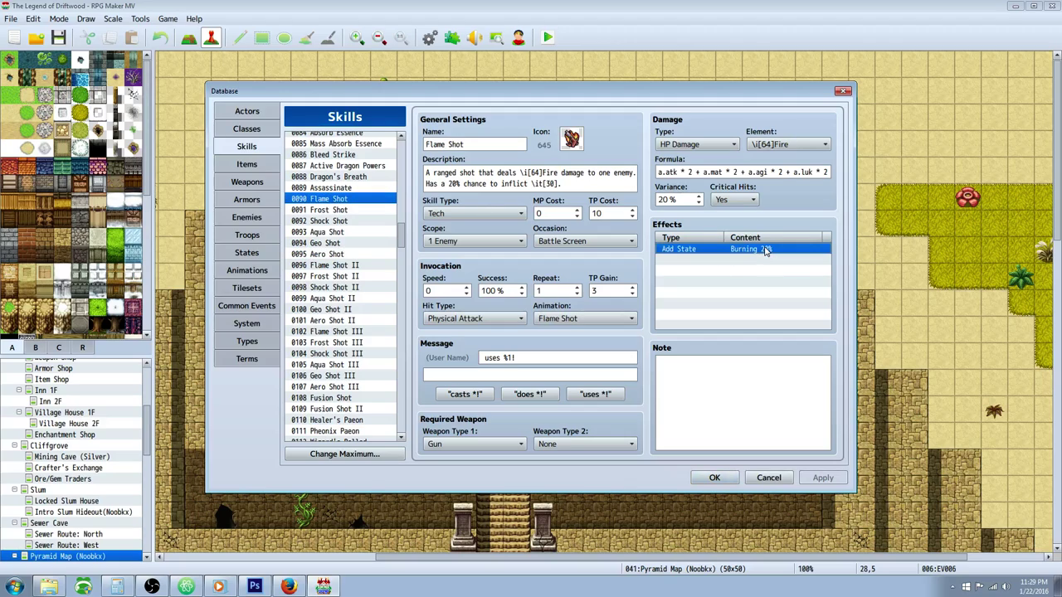
{"action": "left_click", "coordinate": [340, 213]}
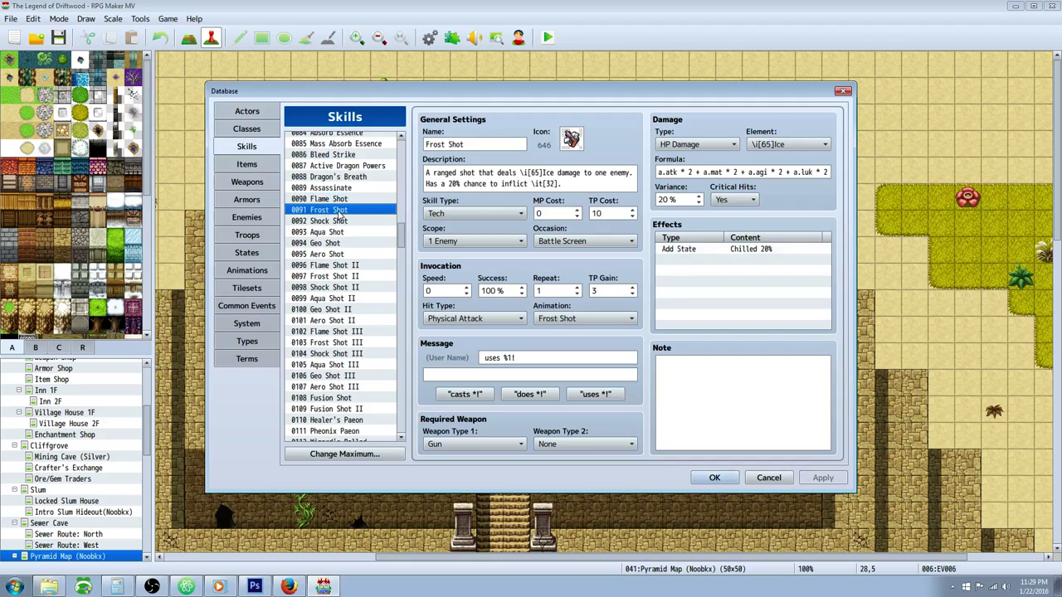
{"action": "left_click", "coordinate": [345, 221]}
{"action": "left_click", "coordinate": [340, 199]}
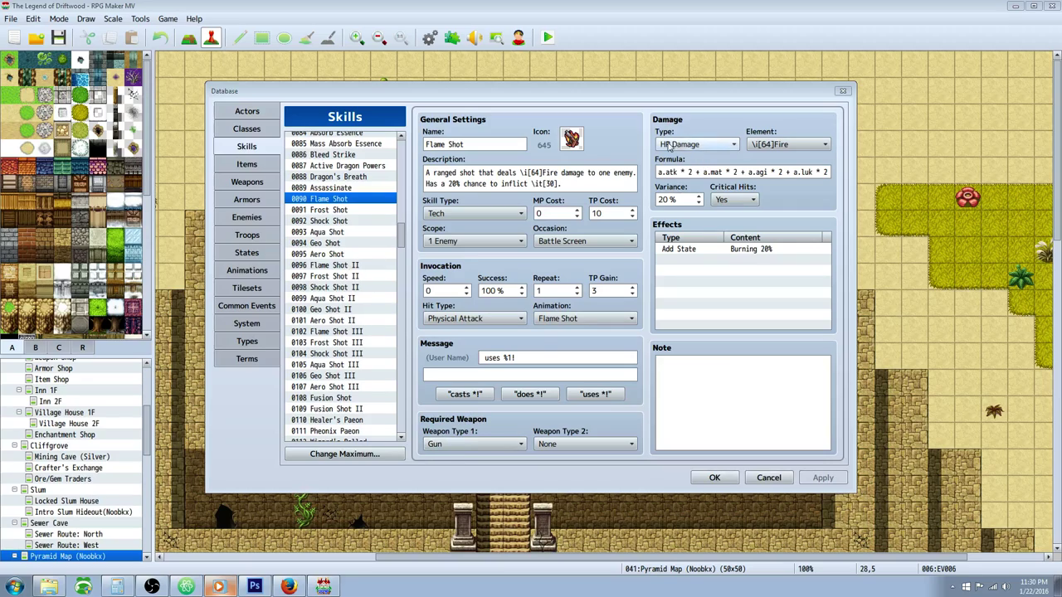
Examine Aqua Shot's damage formula, highlighting the a.mat and a.luk * 2 multipliers
{"action": "left_click", "coordinate": [324, 212]}
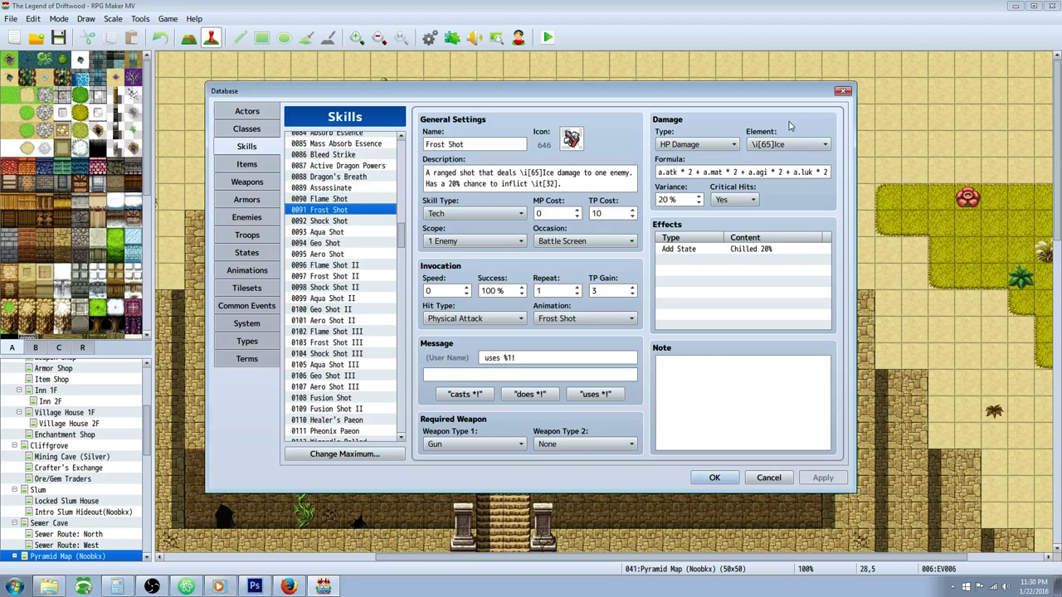
{"action": "left_click", "coordinate": [338, 233]}
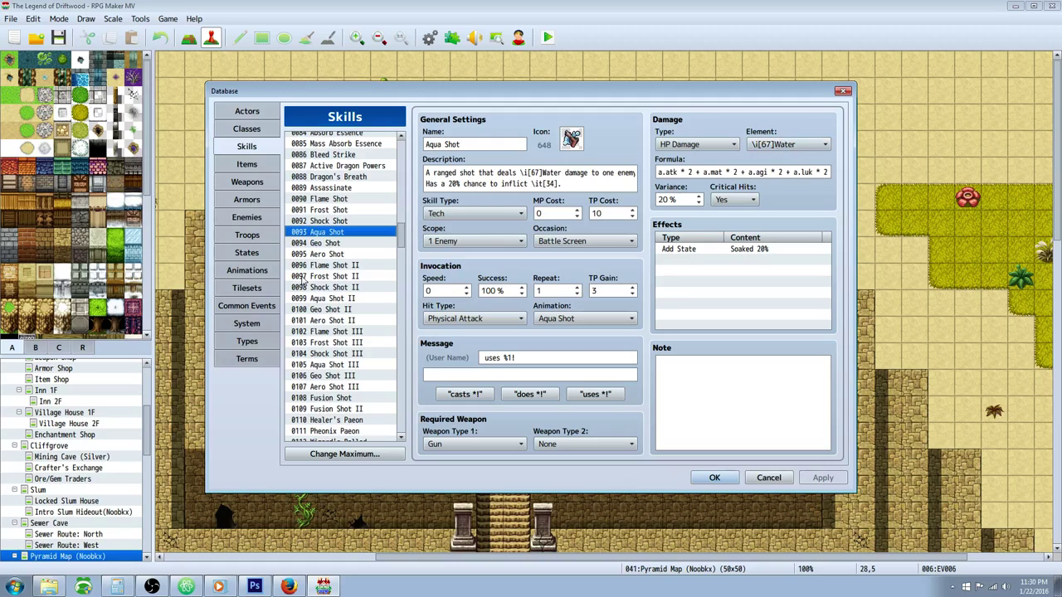
{"action": "triple_click", "coordinate": [669, 171]}
{"action": "left_click_drag", "start_coordinate": [794, 172], "coordinate": [847, 173]}
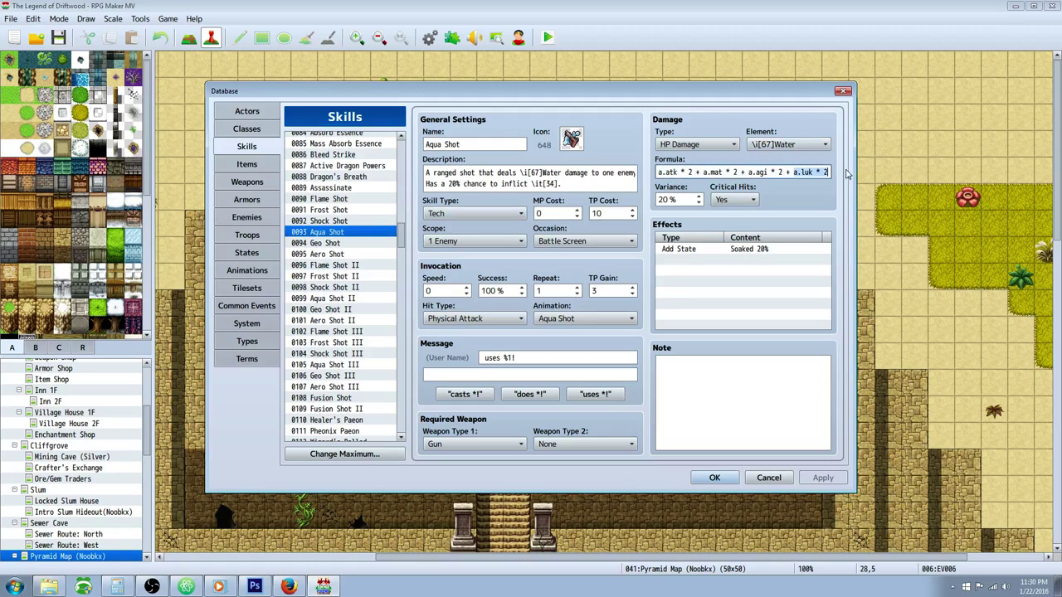
{"action": "left_click", "coordinate": [635, 172]}
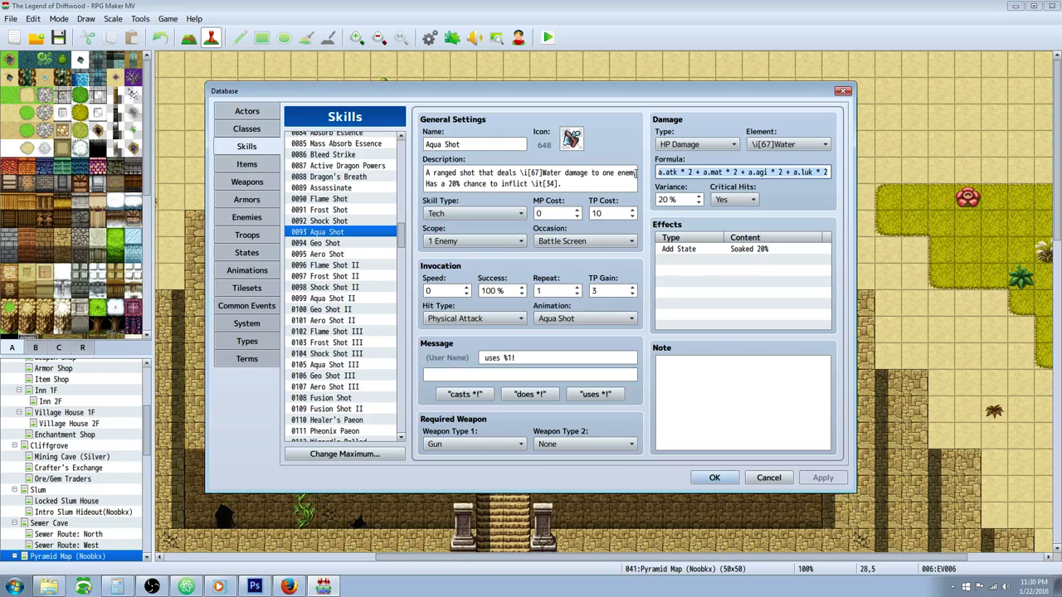
{"action": "left_click", "coordinate": [679, 173]}
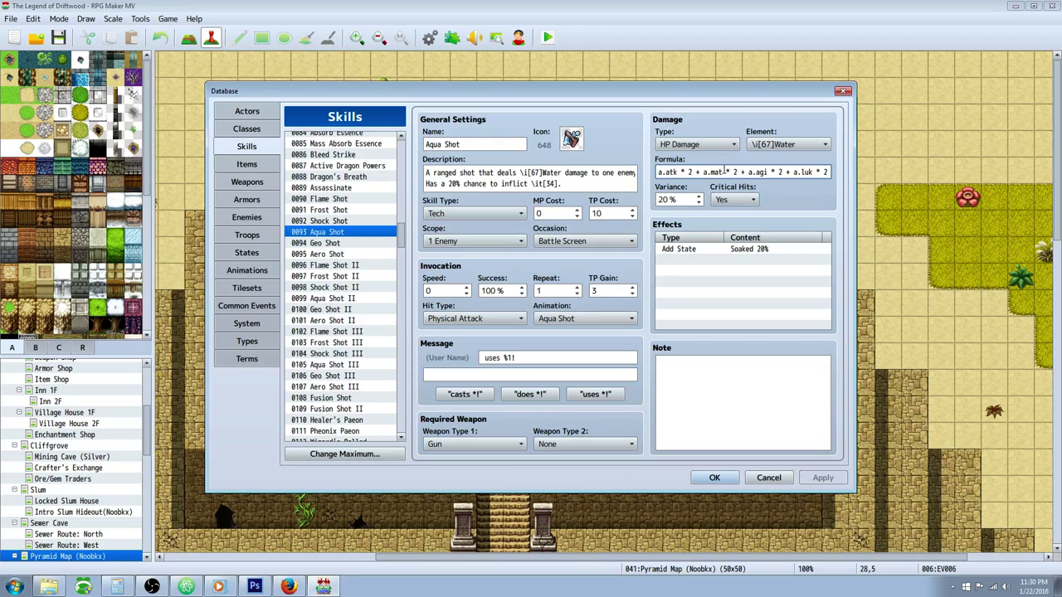
{"action": "left_click_drag", "start_coordinate": [724, 172], "coordinate": [734, 172]}
{"action": "left_click", "coordinate": [753, 173]}
{"action": "left_click_drag", "start_coordinate": [812, 172], "coordinate": [639, 177]}
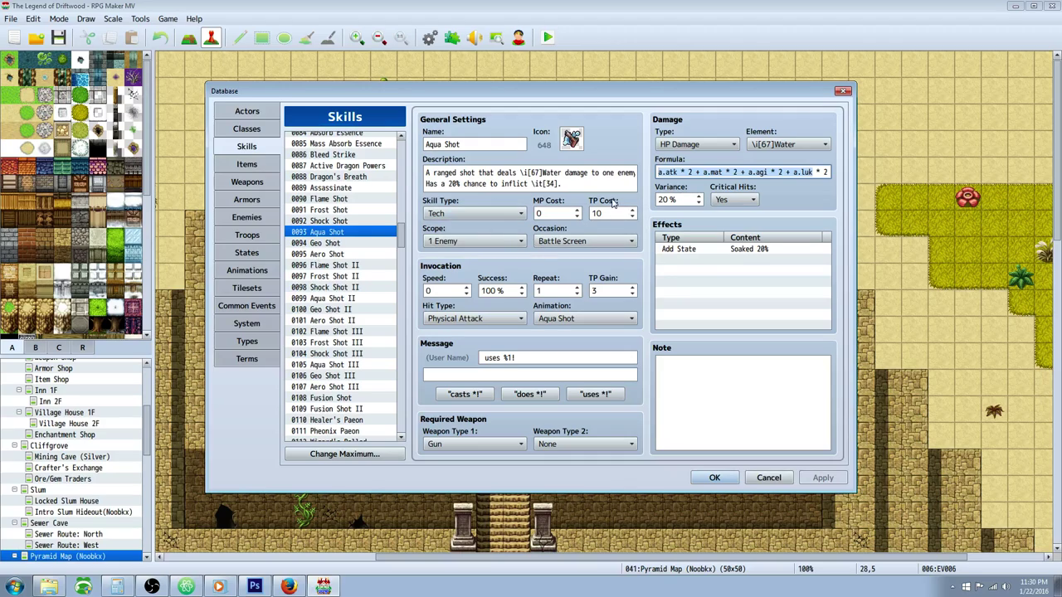
Examine Shock Shot's formula, its 2 × a.mat term, and the Shocked 20% effect
{"action": "left_click", "coordinate": [349, 288]}
{"action": "left_click", "coordinate": [372, 221]}
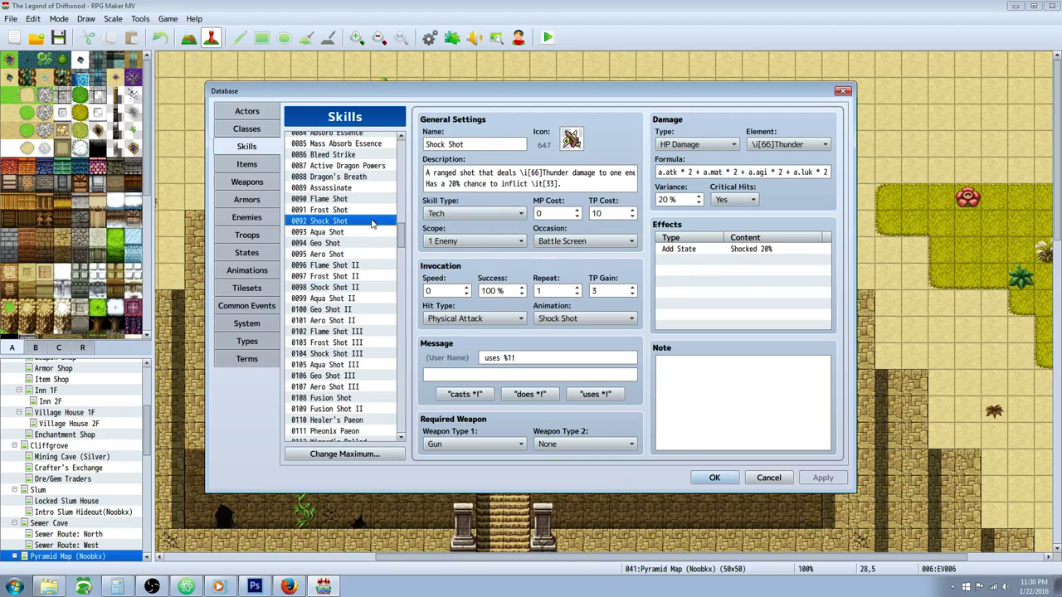
{"action": "triple_click", "coordinate": [705, 171]}
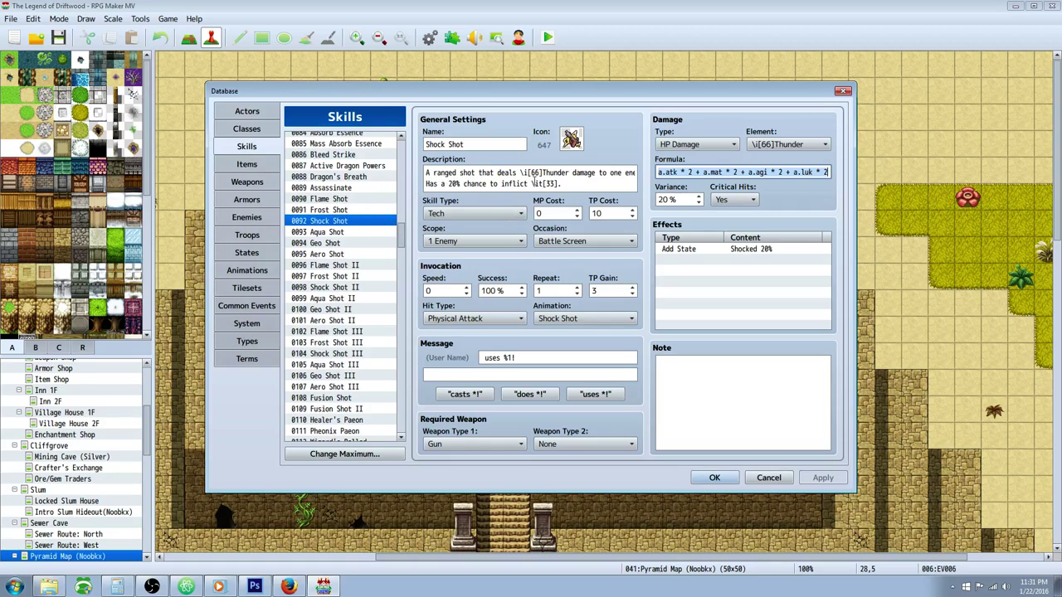
{"action": "left_click_drag", "start_coordinate": [697, 172], "coordinate": [828, 171]}
{"action": "left_click_drag", "start_coordinate": [738, 172], "coordinate": [729, 172]}
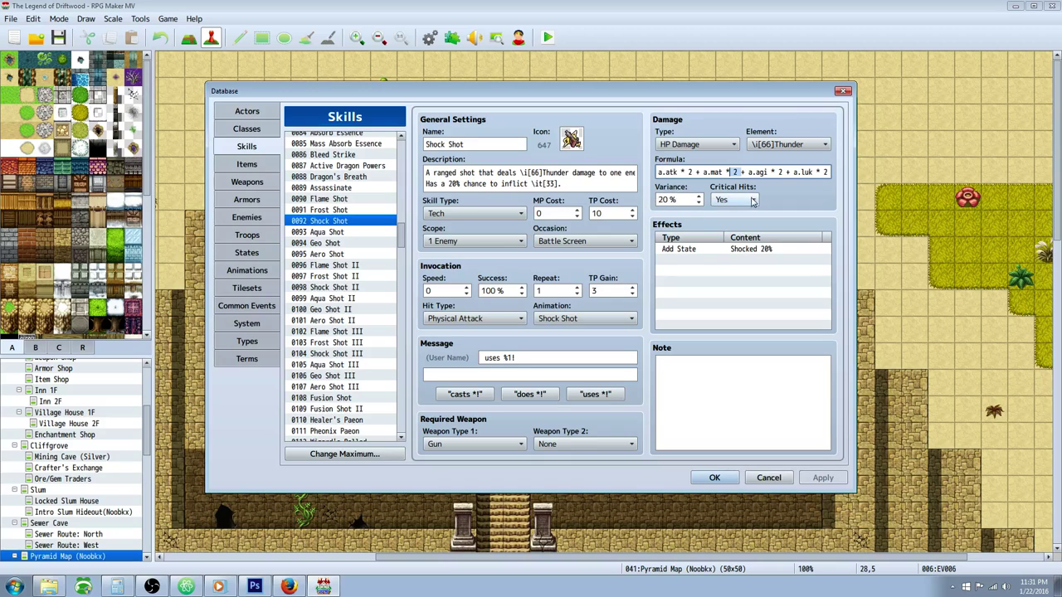
{"action": "left_click", "coordinate": [693, 252]}
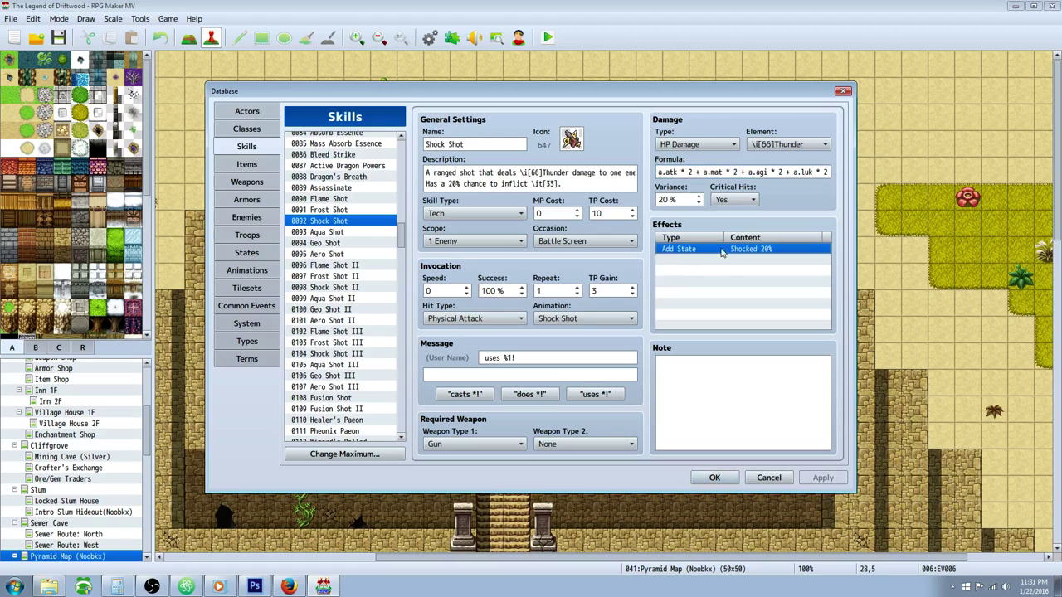
Step down to 0095 Aero Shot and view its settings
{"action": "left_click", "coordinate": [346, 232]}
{"action": "left_click", "coordinate": [346, 244]}
{"action": "left_click", "coordinate": [346, 254]}
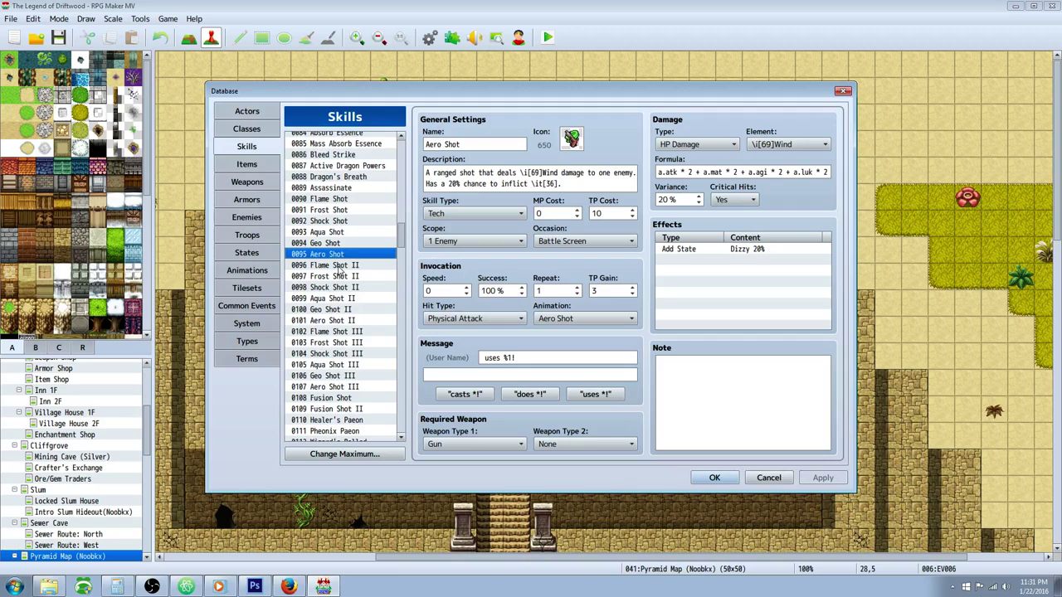
Inspect 0096 Flame Shot II's damage formula and its 25 TP cost
{"action": "left_click", "coordinate": [338, 266]}
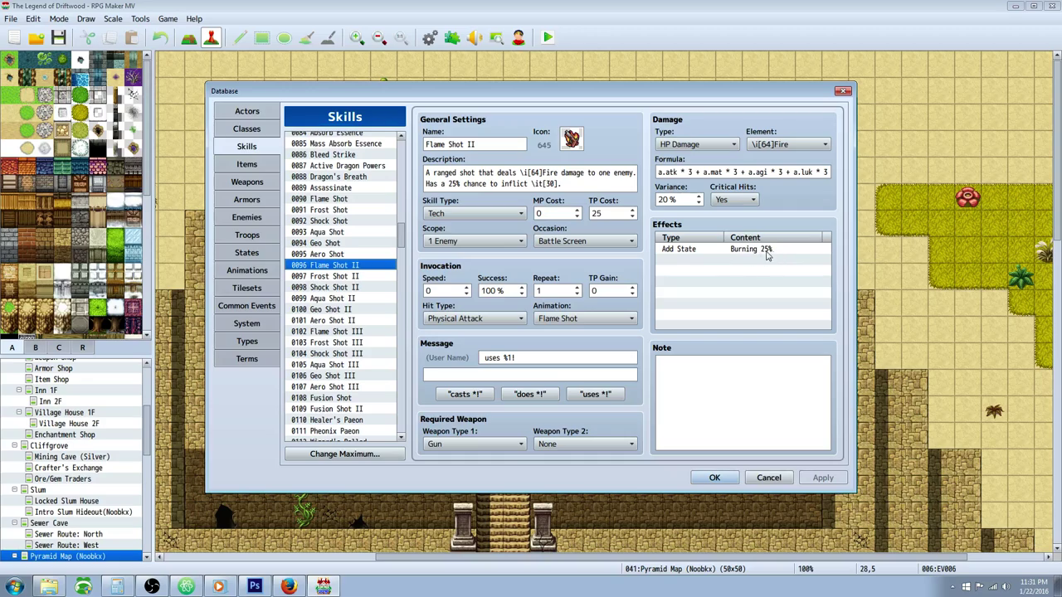
{"action": "left_click", "coordinate": [688, 172]}
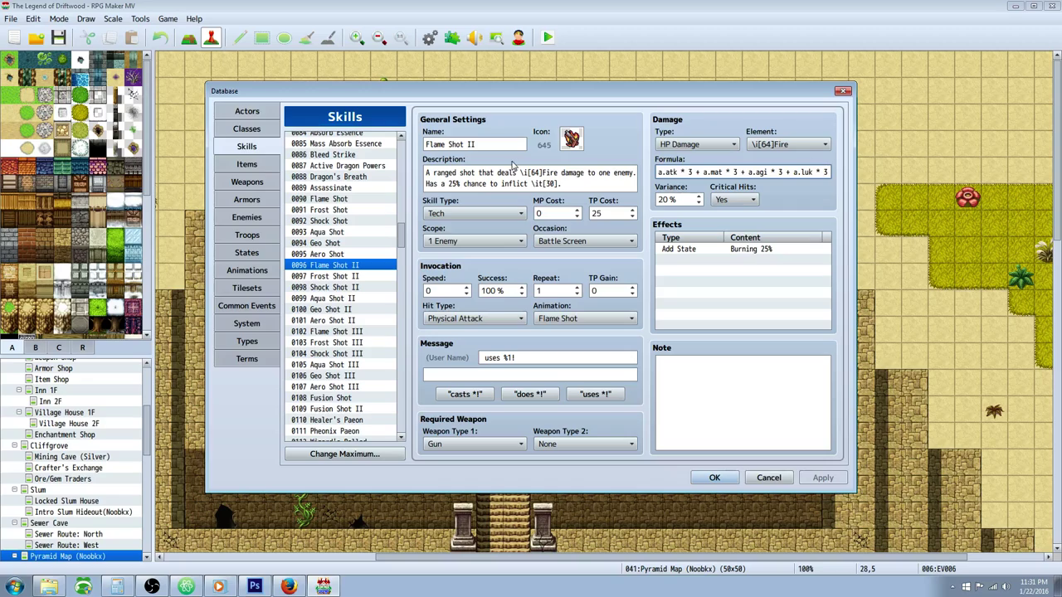
{"action": "double_click", "coordinate": [609, 213]}
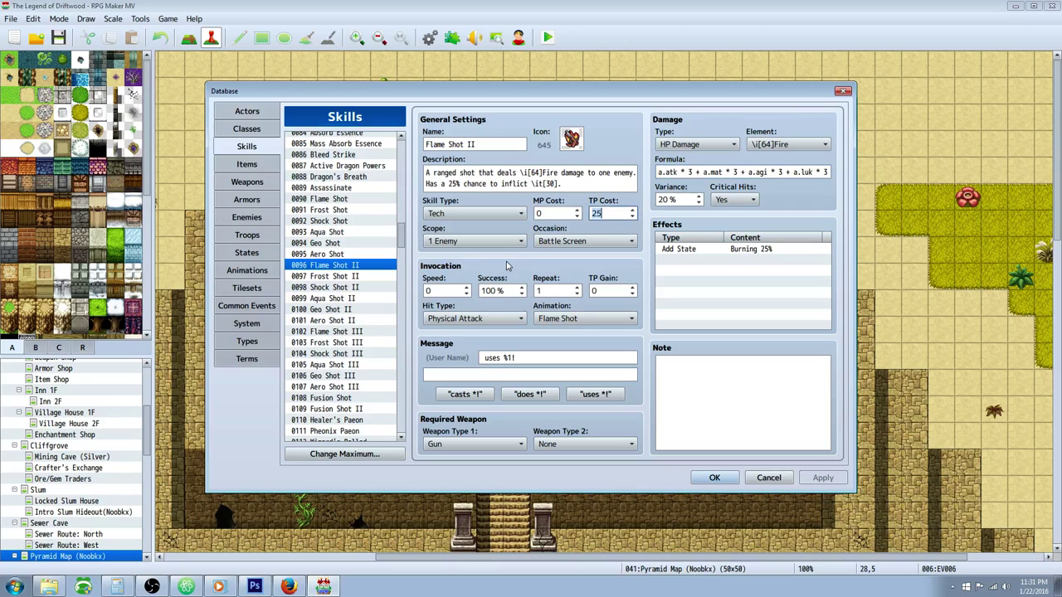
Check 0102 Flame Shot III's ×4 attack, magic and agility multipliers and Burning 30% effect
{"action": "left_click", "coordinate": [337, 297]}
{"action": "left_click", "coordinate": [347, 331]}
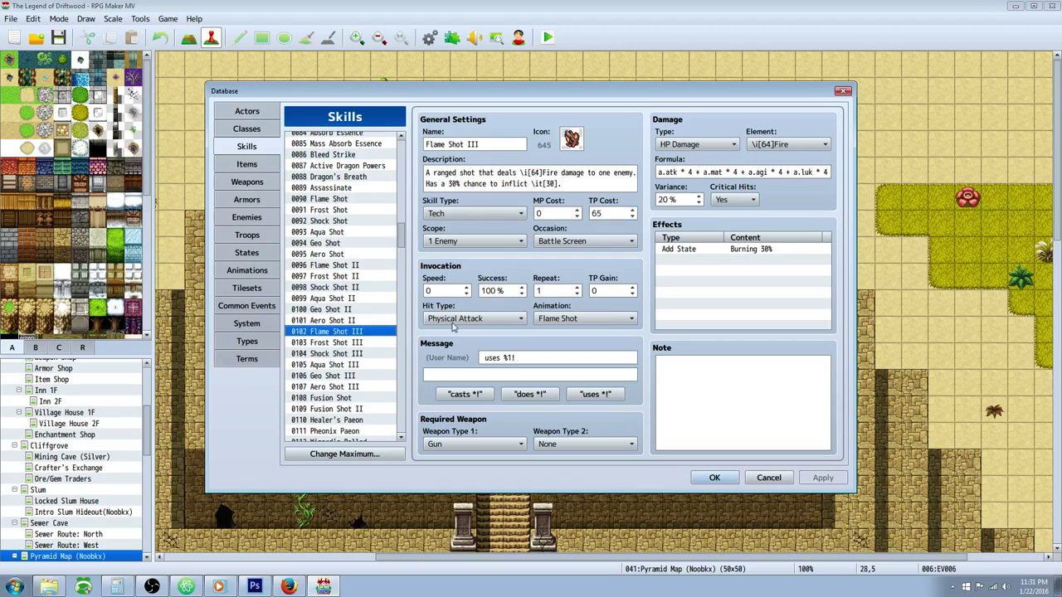
{"action": "left_click", "coordinate": [688, 171]}
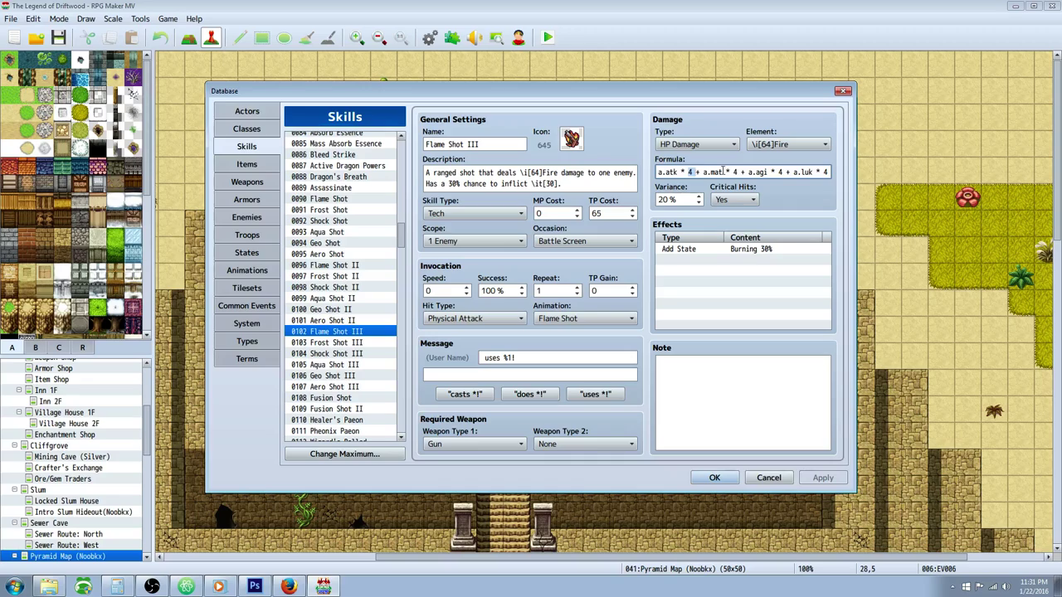
{"action": "left_click", "coordinate": [734, 172]}
{"action": "left_click", "coordinate": [781, 172]}
{"action": "left_click", "coordinate": [744, 250]}
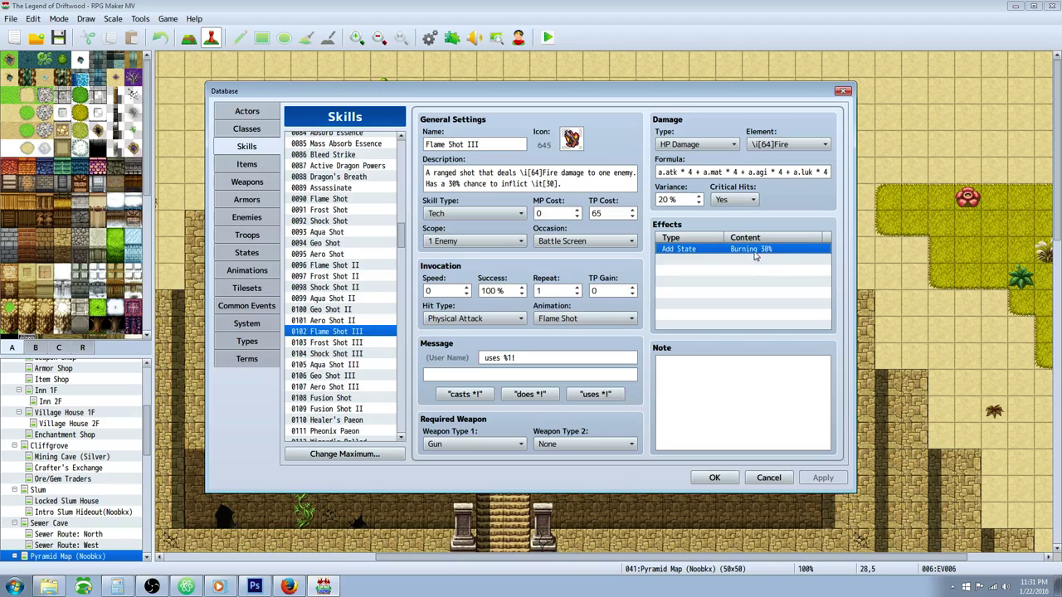
Review 0108 Fusion Shot: Burning, Chilled, Shocked 10% effects, 80 TP cost, formula; compare Aero Shot III
{"action": "left_click", "coordinate": [344, 399]}
{"action": "scroll", "coordinate": [344, 398], "scroll_direction": "down", "scroll_amount": 3}
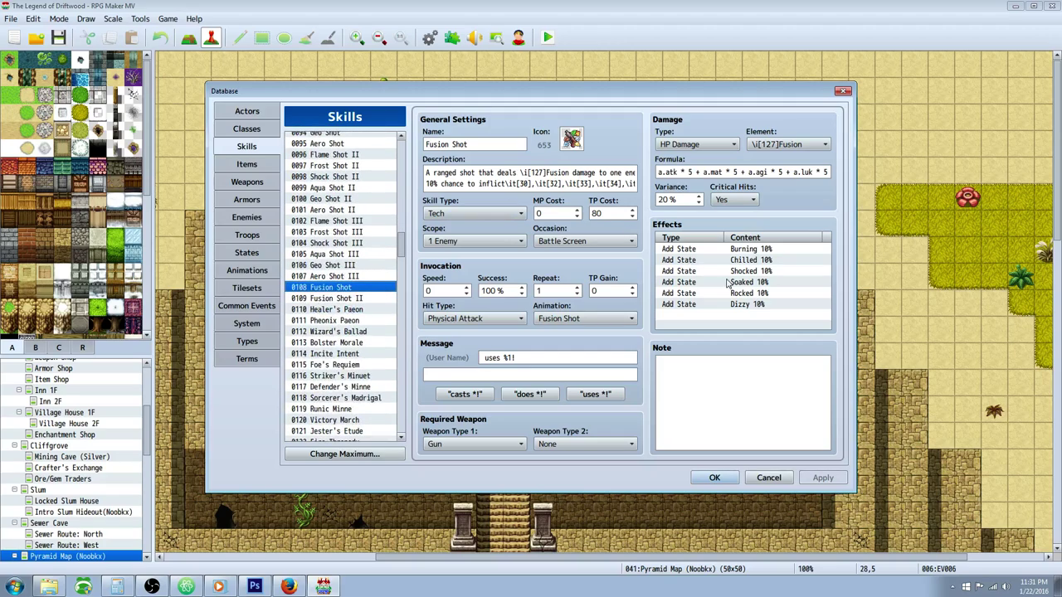
{"action": "mouse_move", "coordinate": [756, 251]}
{"action": "left_mouse_down"}
{"action": "mouse_move", "coordinate": [746, 307]}
{"action": "mouse_move", "coordinate": [745, 253]}
{"action": "mouse_move", "coordinate": [738, 312]}
{"action": "left_mouse_up"}
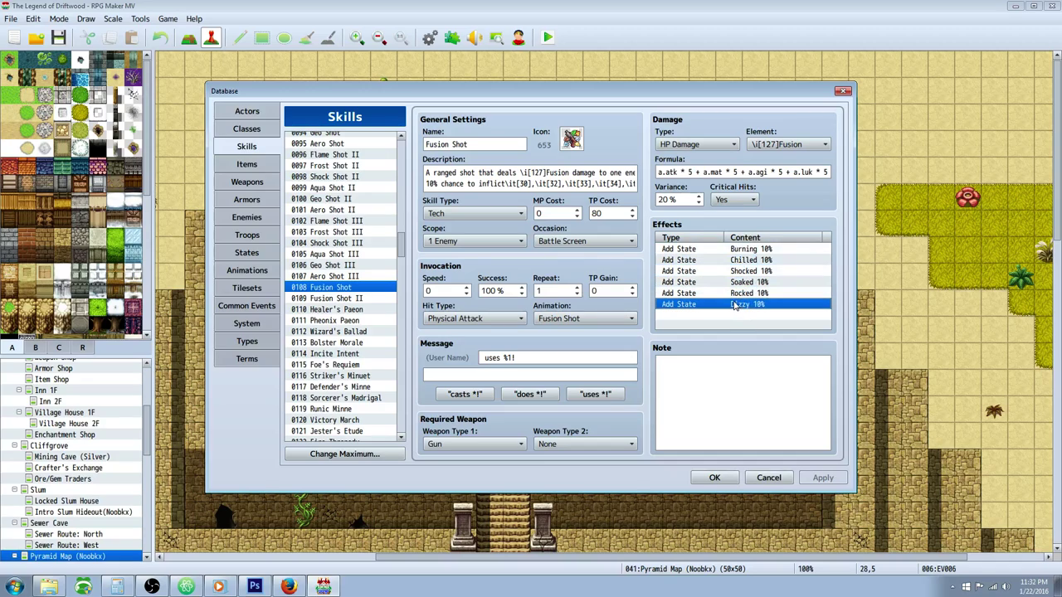
{"action": "left_click", "coordinate": [752, 252]}
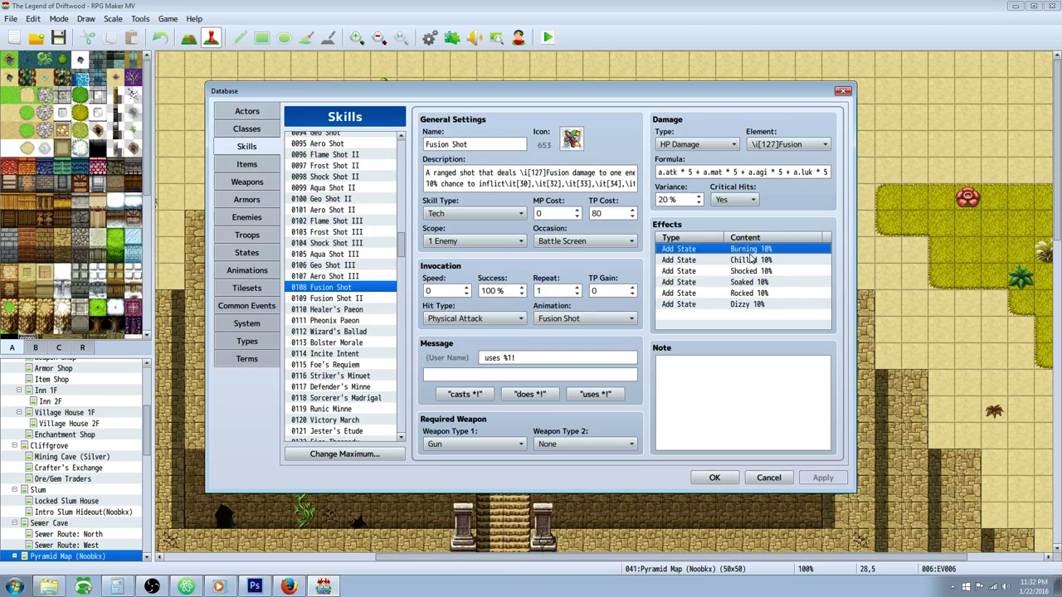
{"action": "left_click", "coordinate": [749, 260]}
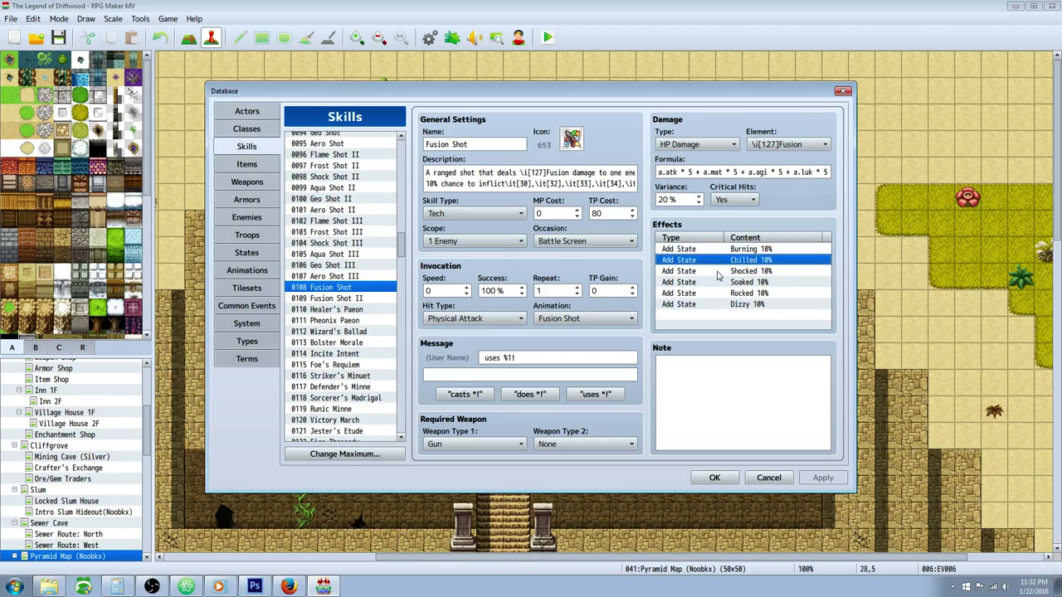
{"action": "left_click", "coordinate": [749, 282]}
{"action": "left_click", "coordinate": [763, 272]}
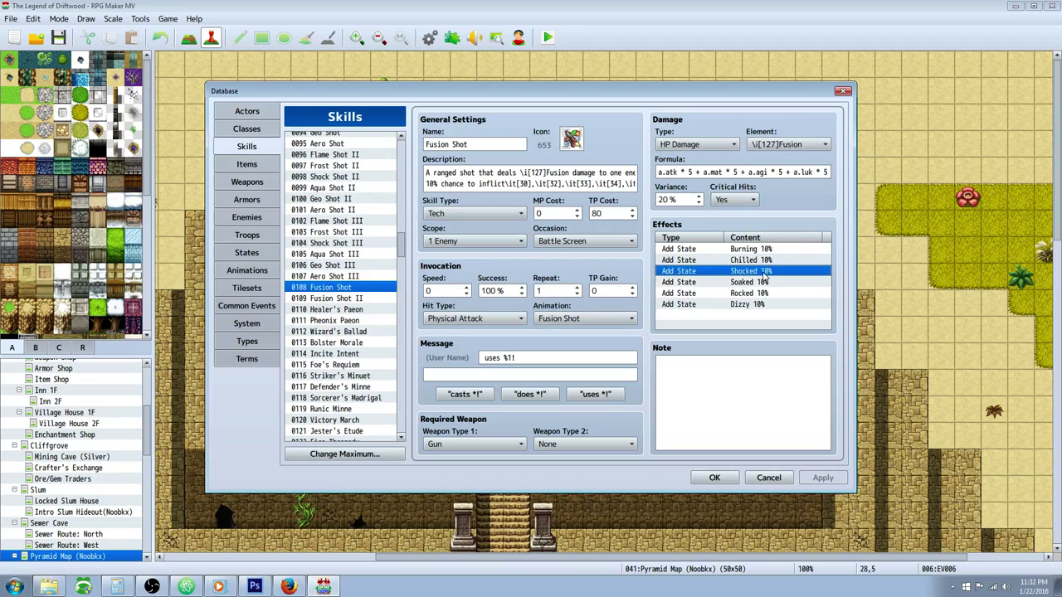
{"action": "left_click", "coordinate": [603, 213]}
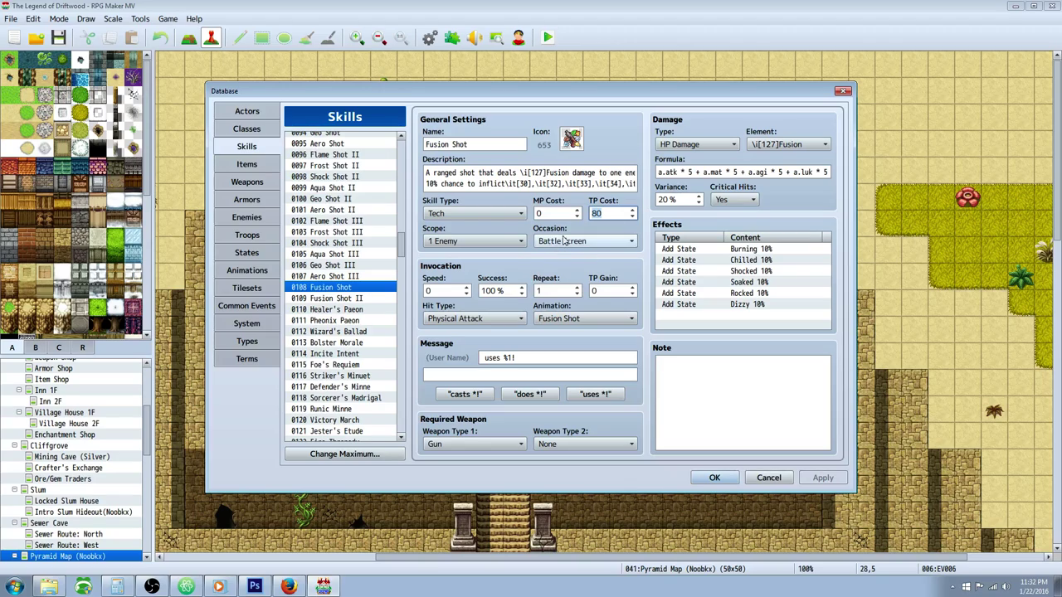
{"action": "left_click", "coordinate": [355, 283]}
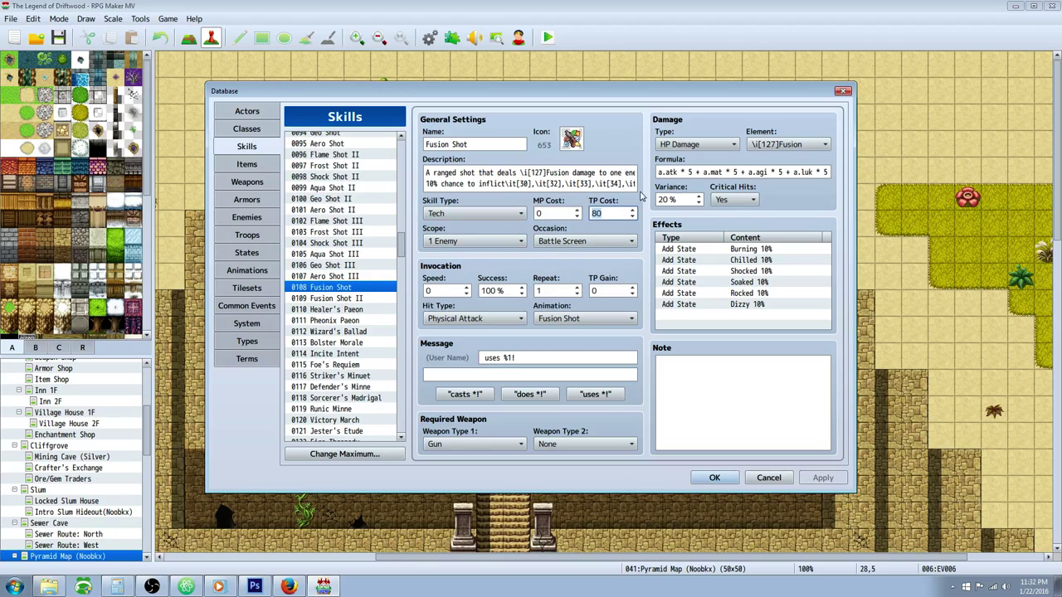
{"action": "left_click", "coordinate": [691, 172]}
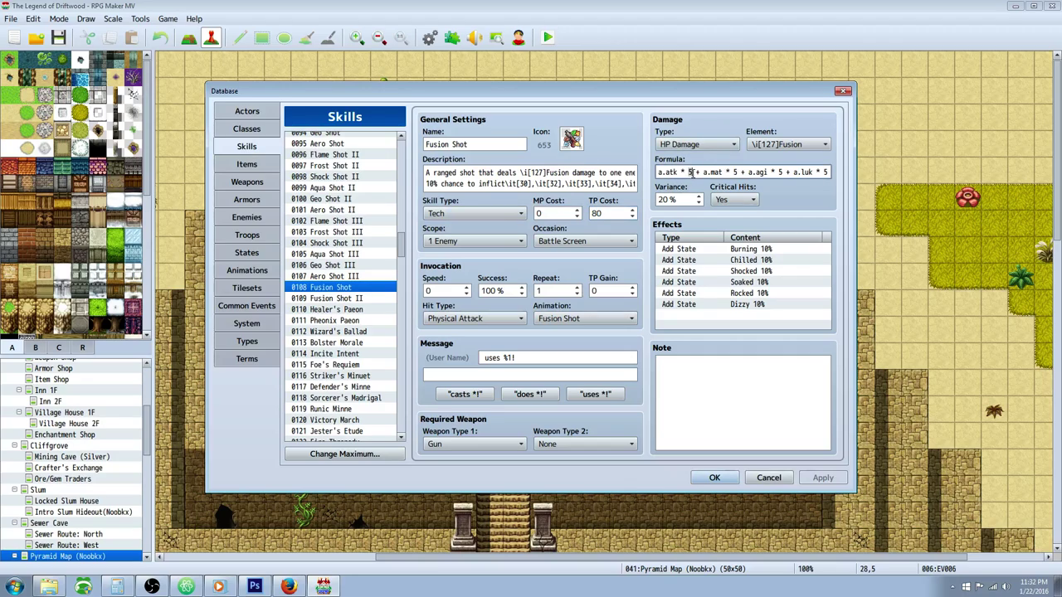
{"action": "left_click", "coordinate": [356, 276]}
{"action": "left_click", "coordinate": [357, 287]}
Review 0109 Fusion Shot II's 15% Burning, Chilled, Shocked and Dizzy effects and 100 TP cost
{"action": "left_click", "coordinate": [340, 299]}
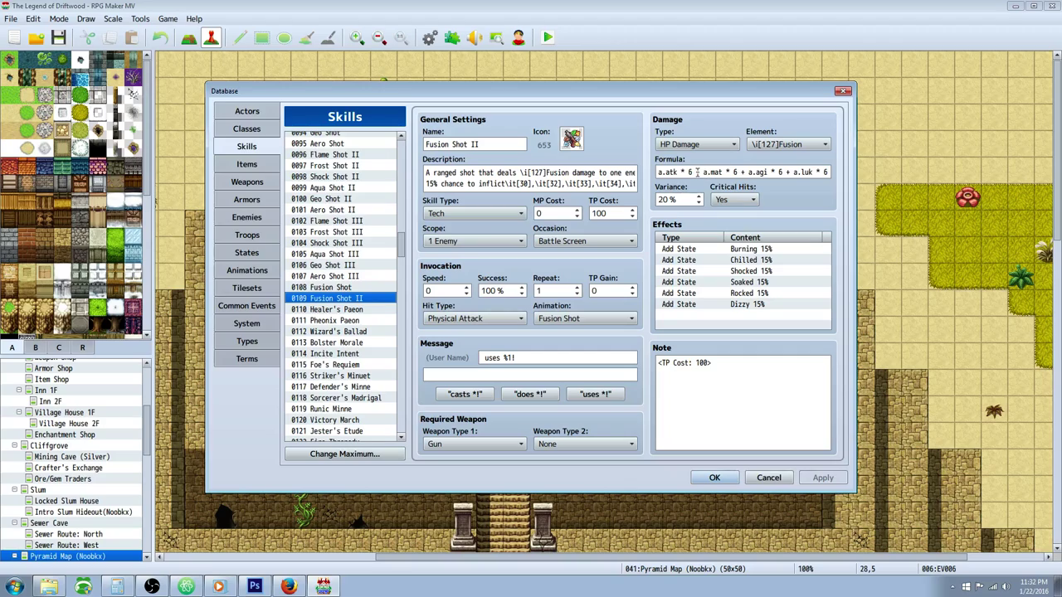
{"action": "left_click", "coordinate": [774, 250]}
{"action": "left_click", "coordinate": [772, 260]}
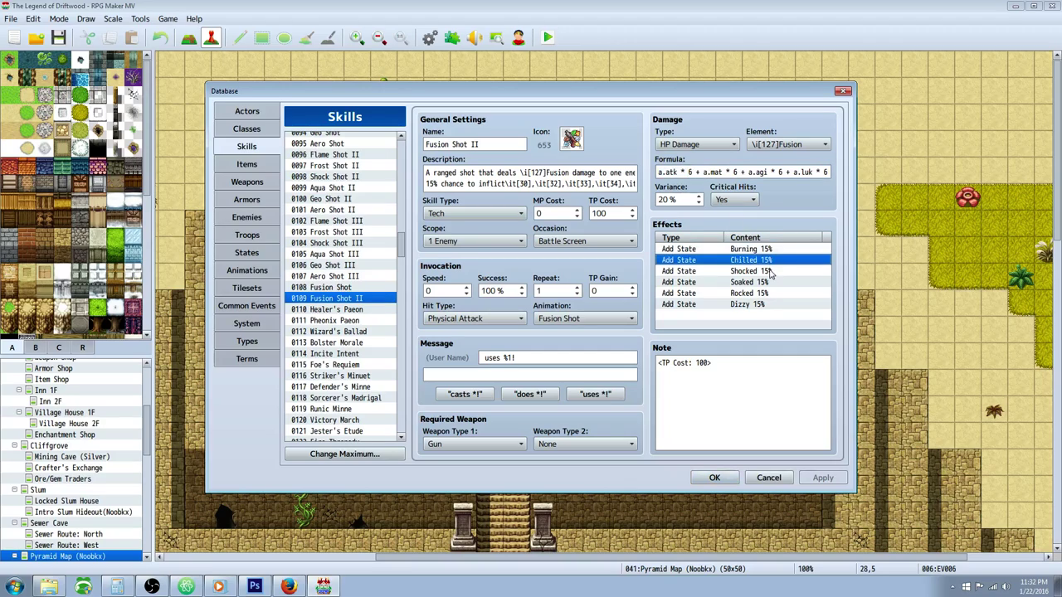
{"action": "left_click", "coordinate": [770, 271]}
{"action": "left_click", "coordinate": [770, 282]}
{"action": "left_click", "coordinate": [770, 293]}
{"action": "left_click", "coordinate": [770, 304]}
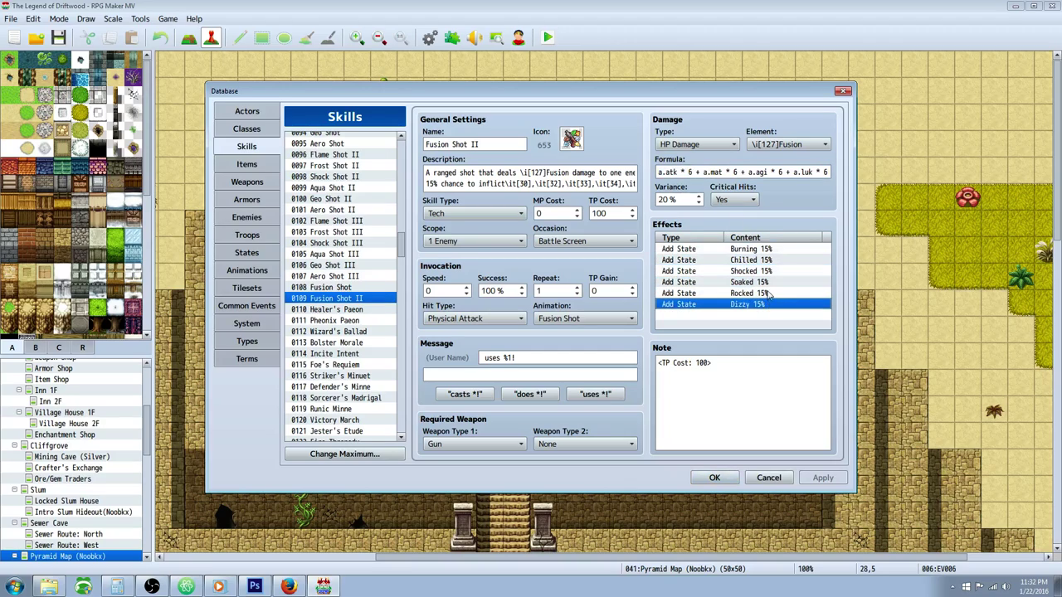
{"action": "left_click", "coordinate": [769, 250]}
{"action": "left_click", "coordinate": [774, 259]}
{"action": "left_click", "coordinate": [776, 272]}
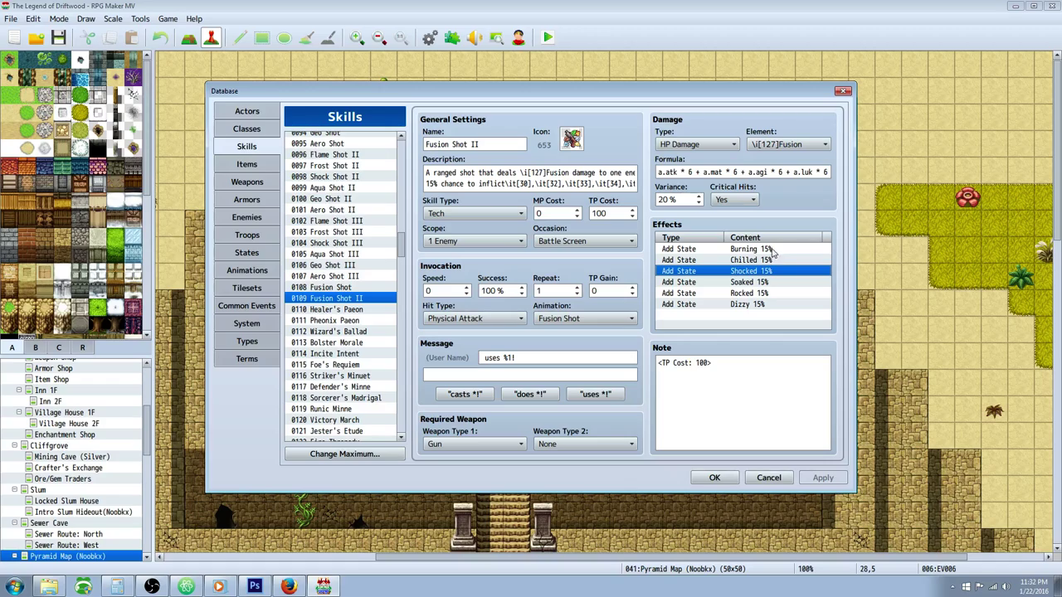
{"action": "left_click", "coordinate": [765, 305]}
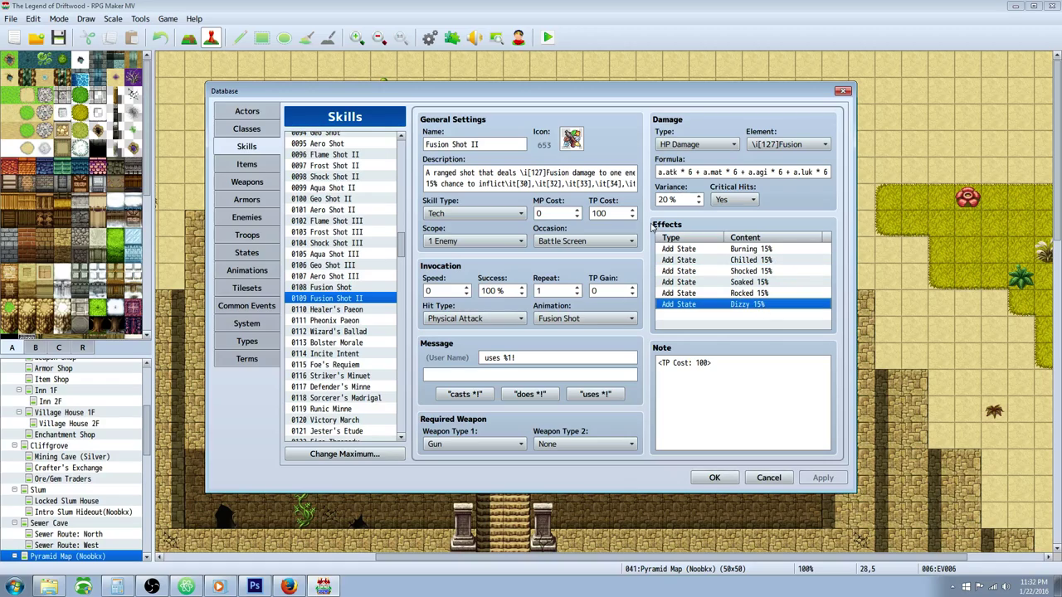
{"action": "double_click", "coordinate": [615, 213]}
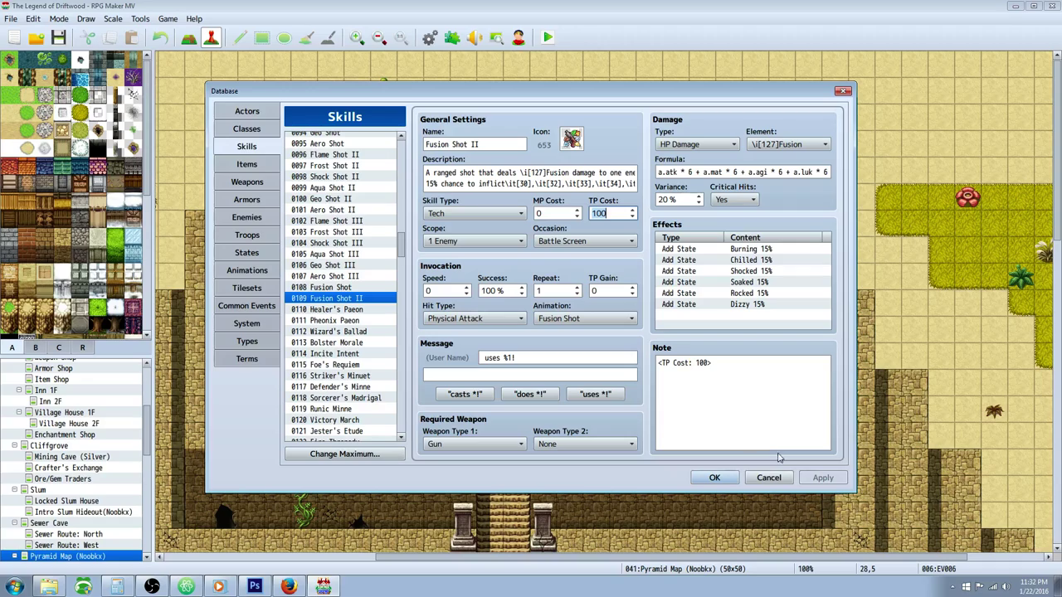
Change the note's TP Cost tag to 150, undo it back to 100, then switch to Weapons
{"action": "left_click", "coordinate": [699, 363]}
{"action": "left_click", "coordinate": [699, 363]}
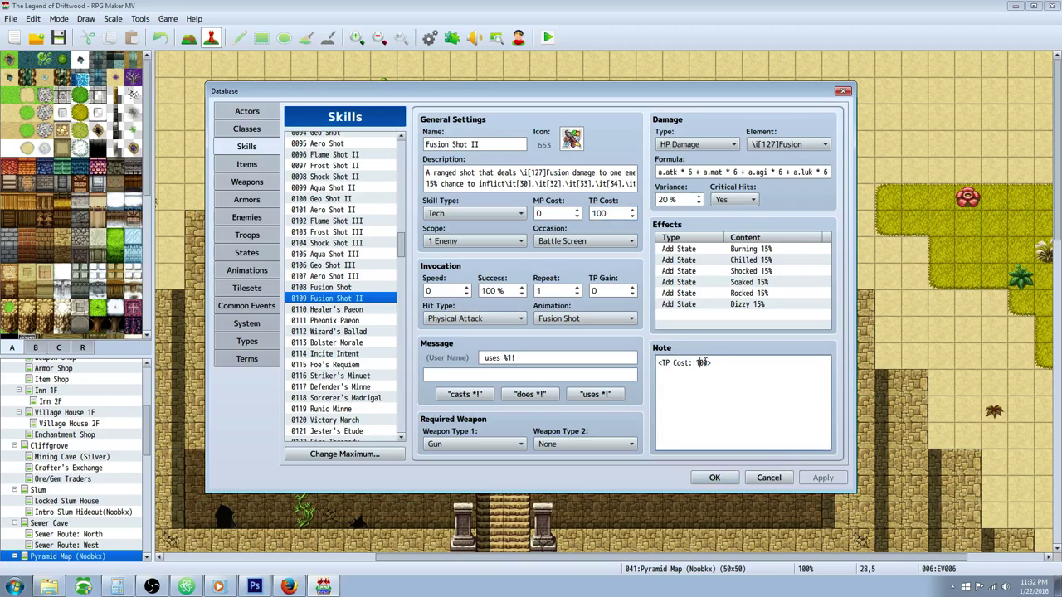
{"action": "key", "text": "Delete"}
{"action": "type", "text": "5"}
{"action": "key", "text": "ctrl+z"}
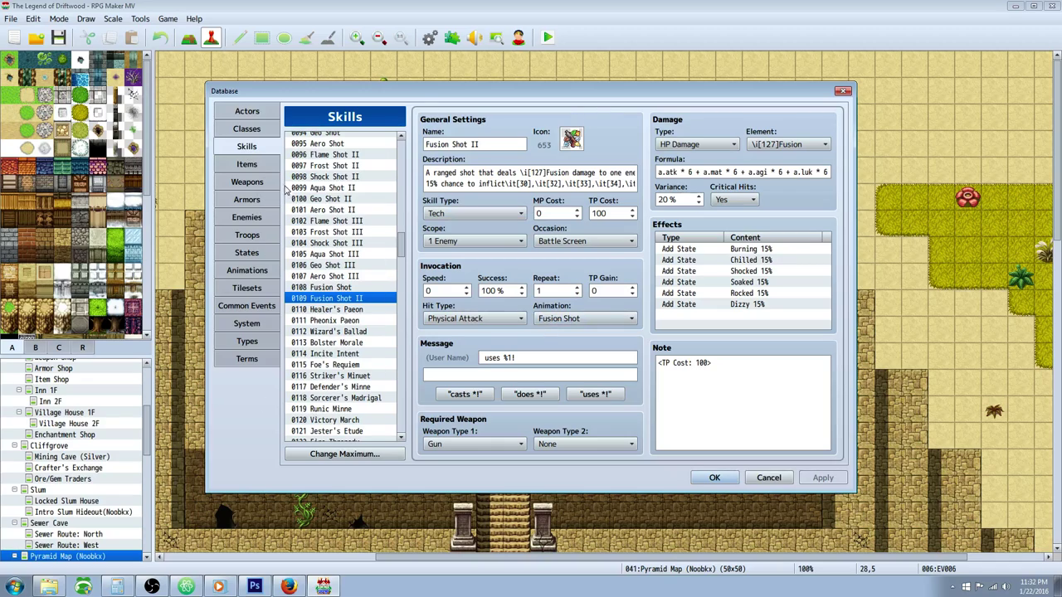
{"action": "left_click", "coordinate": [257, 182]}
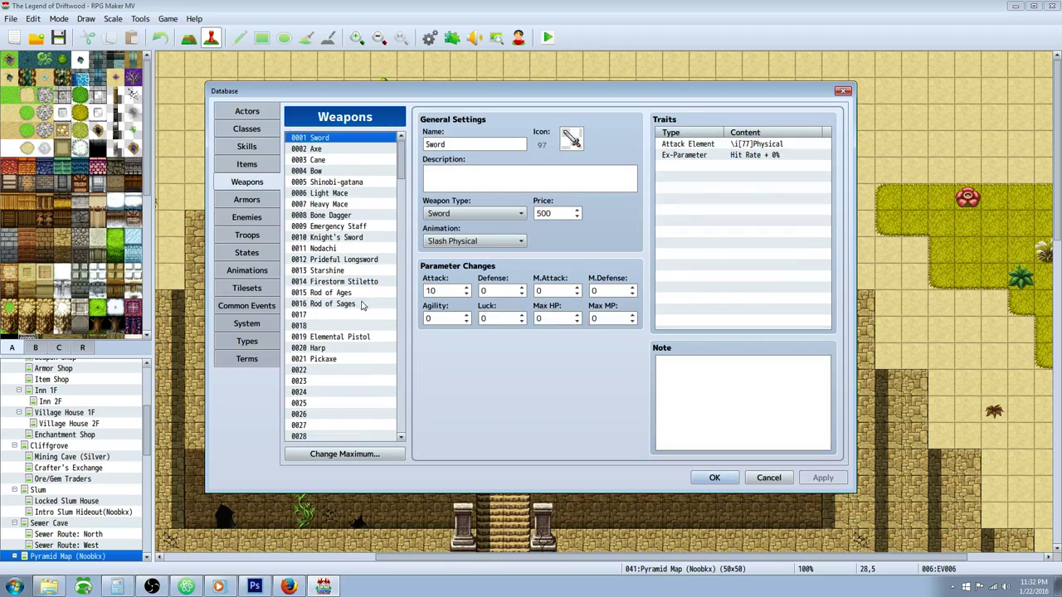
Select 0019 Elemental Pistol and highlight its stat description and Weapon Unleash note lines
{"action": "left_click", "coordinate": [359, 338]}
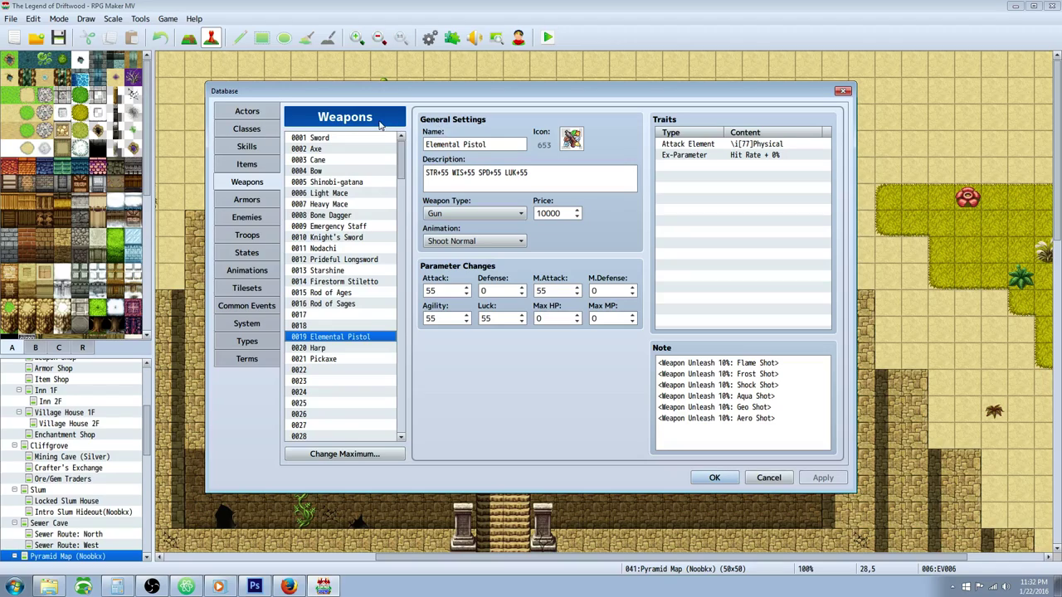
{"action": "triple_click", "coordinate": [443, 172]}
{"action": "left_click_drag", "start_coordinate": [780, 418], "coordinate": [655, 363]}
{"action": "left_click", "coordinate": [779, 418]}
{"action": "left_click_drag", "start_coordinate": [780, 418], "coordinate": [646, 362]}
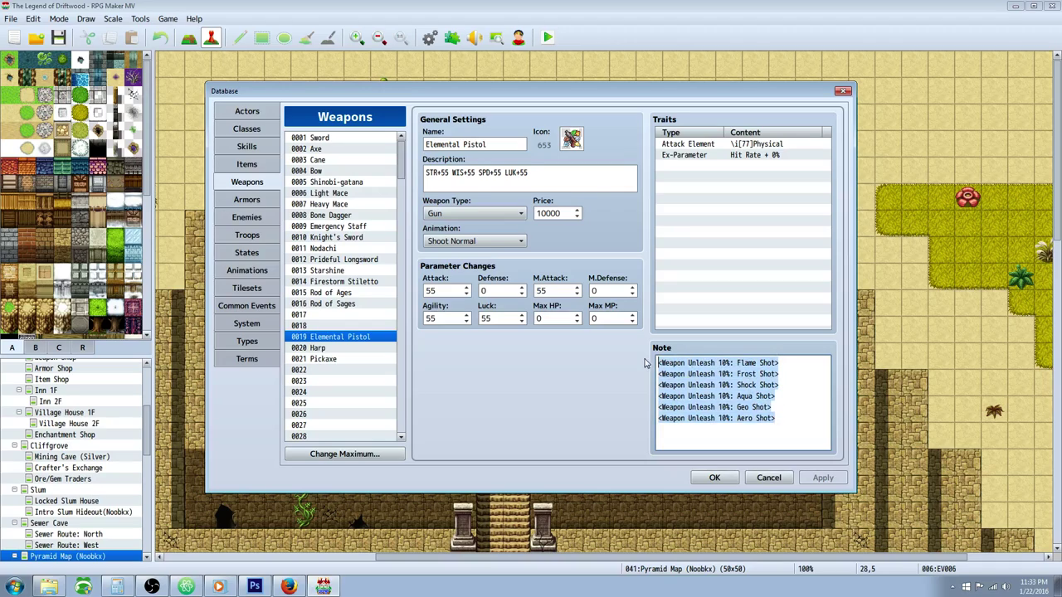
{"action": "left_click", "coordinate": [746, 362]}
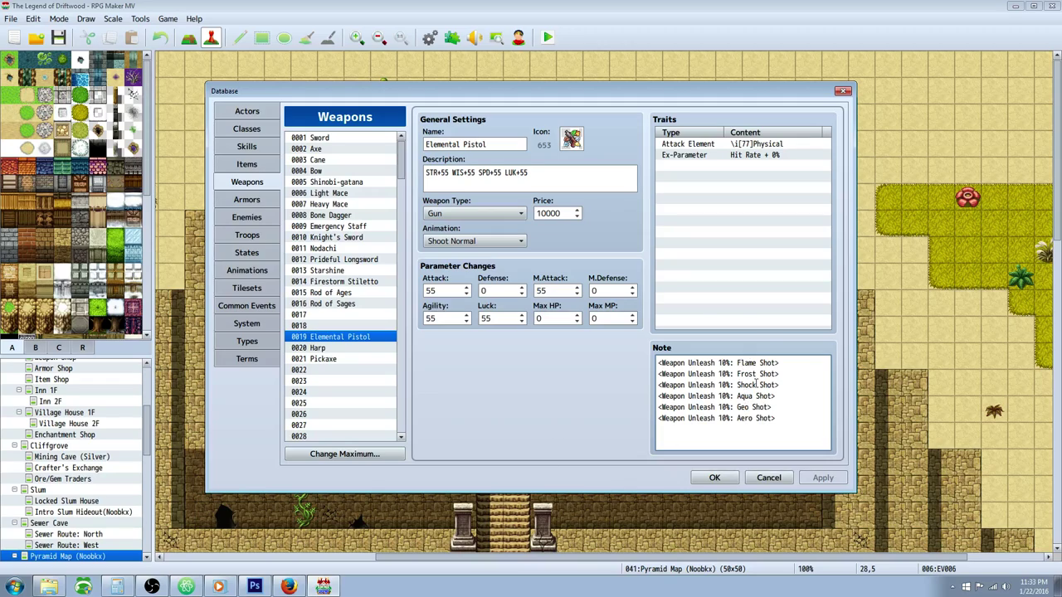
Highlight the Frost Shot, Shock Shot and Aqua Shot unleash lines, then go to the States list
{"action": "triple_click", "coordinate": [786, 373]}
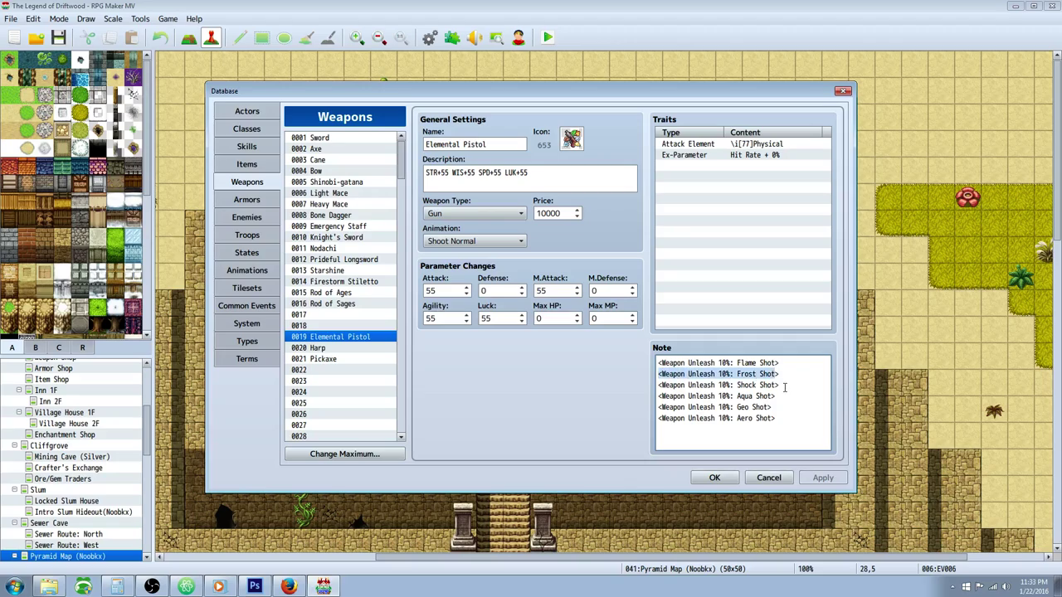
{"action": "triple_click", "coordinate": [785, 386]}
{"action": "left_click_drag", "start_coordinate": [781, 395], "coordinate": [669, 395]}
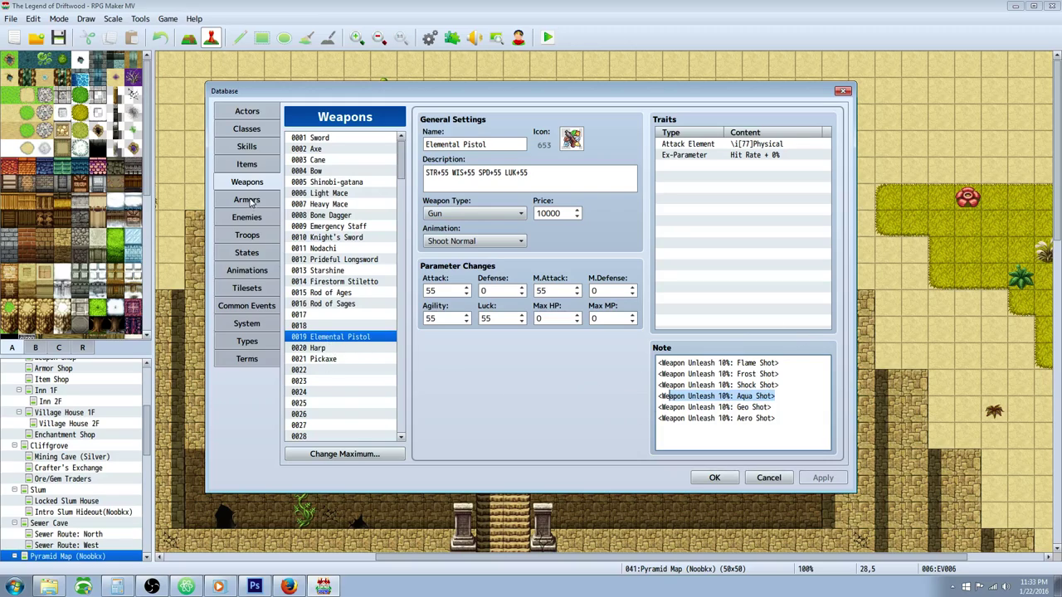
{"action": "left_click", "coordinate": [266, 256]}
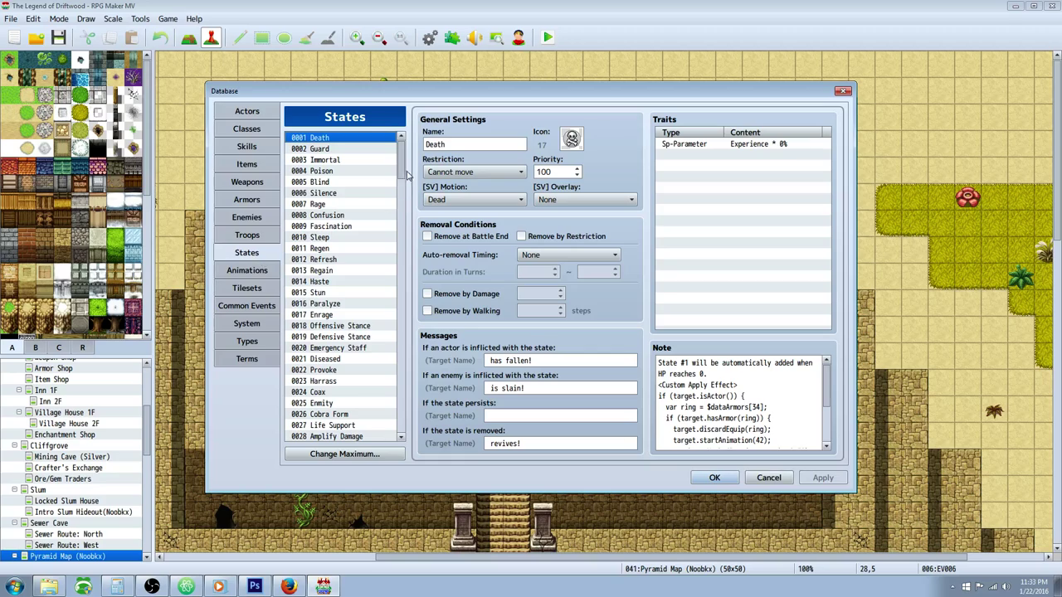
{"action": "scroll", "coordinate": [406, 174], "scroll_direction": "down", "scroll_amount": 7}
{"action": "left_click", "coordinate": [319, 236]}
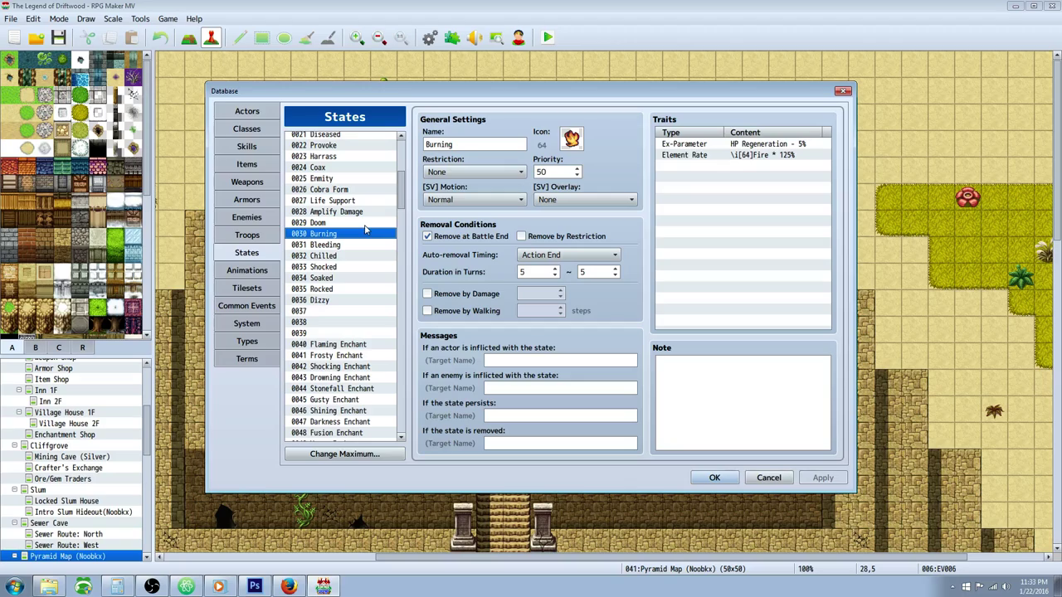
{"action": "left_click", "coordinate": [341, 257]}
{"action": "left_click", "coordinate": [341, 267]}
{"action": "left_click", "coordinate": [334, 279]}
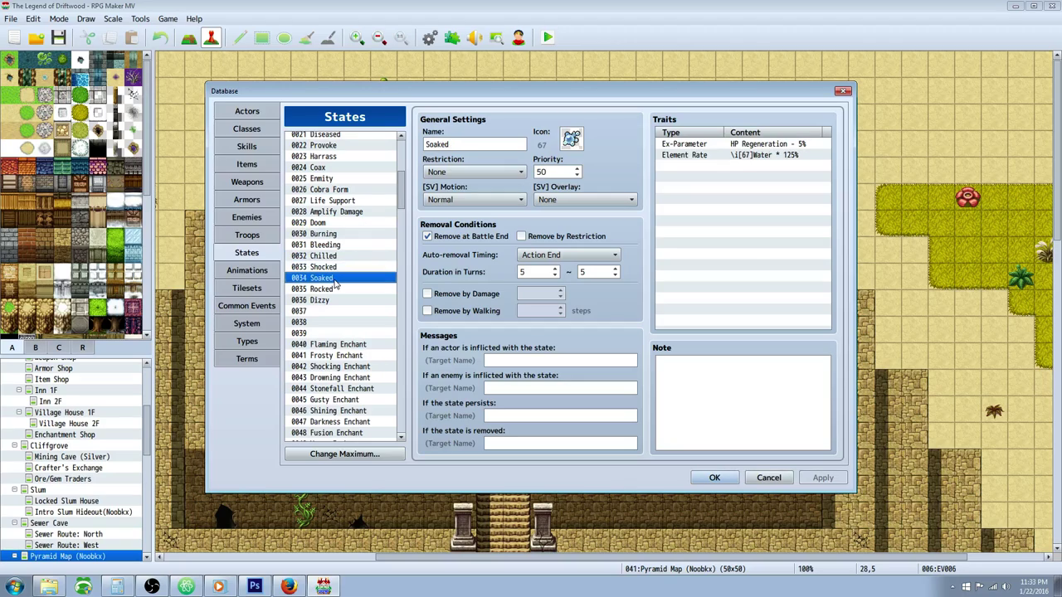
{"action": "left_click", "coordinate": [334, 289]}
{"action": "left_click", "coordinate": [336, 300]}
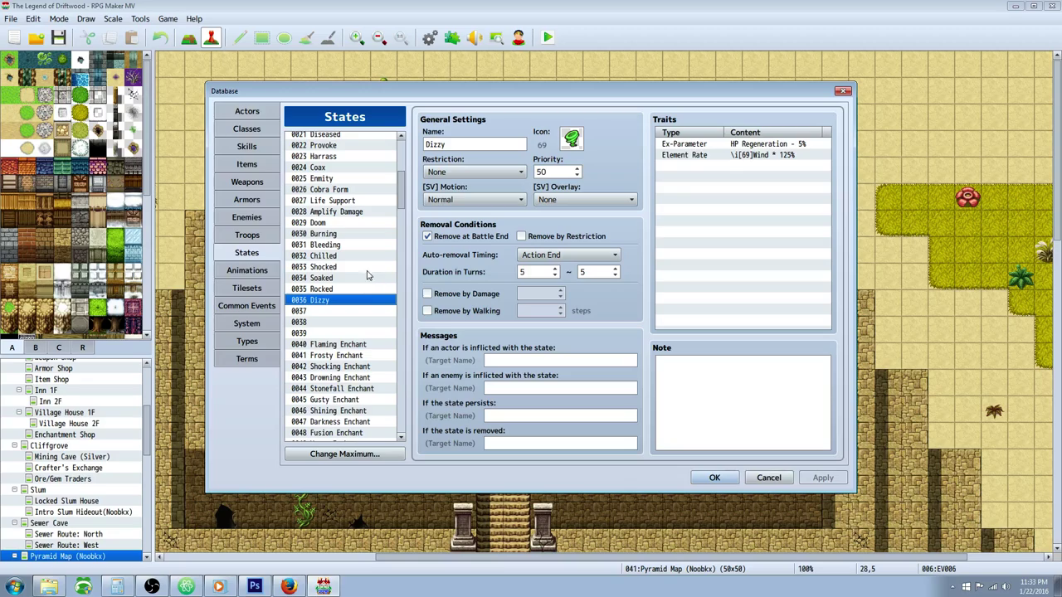
{"action": "left_click", "coordinate": [350, 235]}
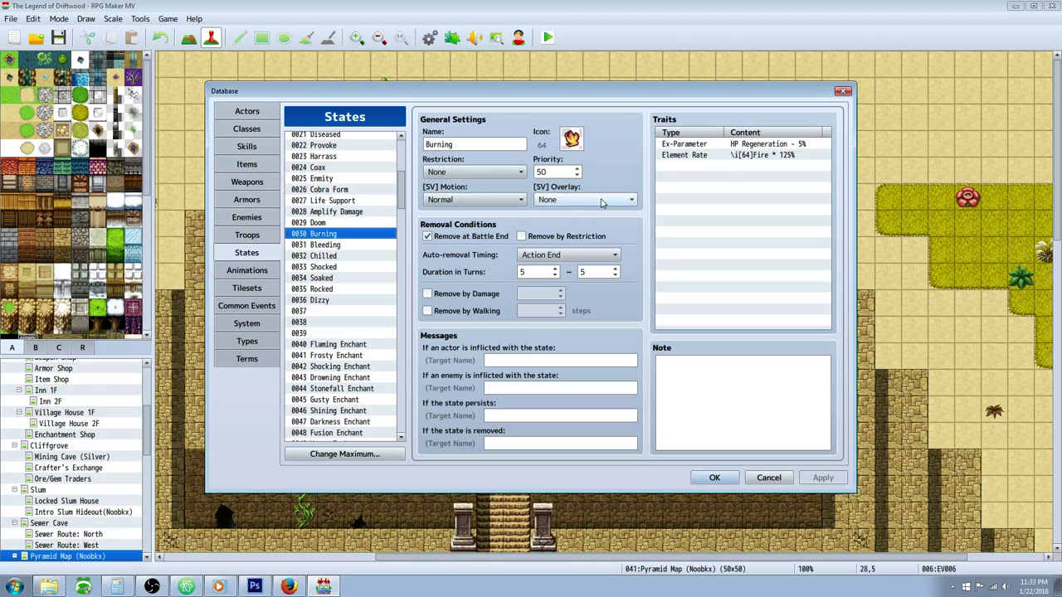
{"action": "left_click", "coordinate": [554, 172]}
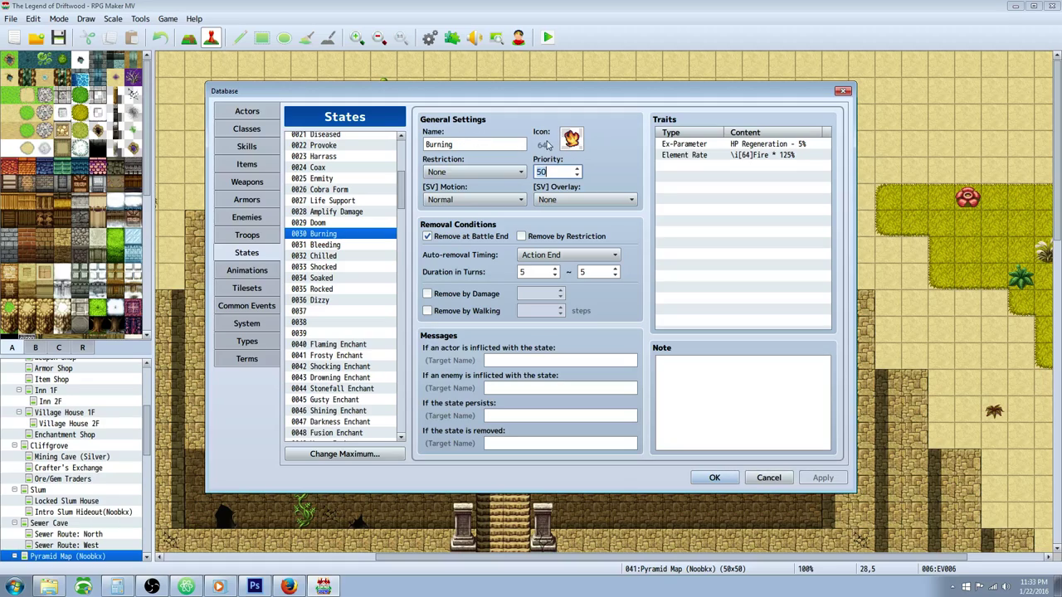
{"action": "double_click", "coordinate": [473, 144]}
{"action": "left_click", "coordinate": [725, 146]}
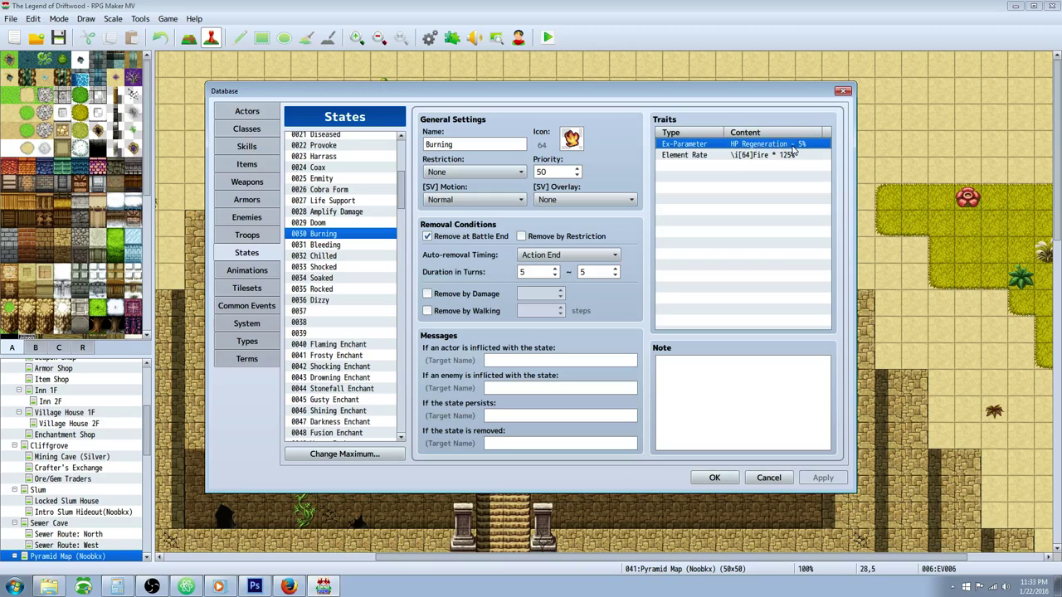
{"action": "left_click", "coordinate": [662, 156]}
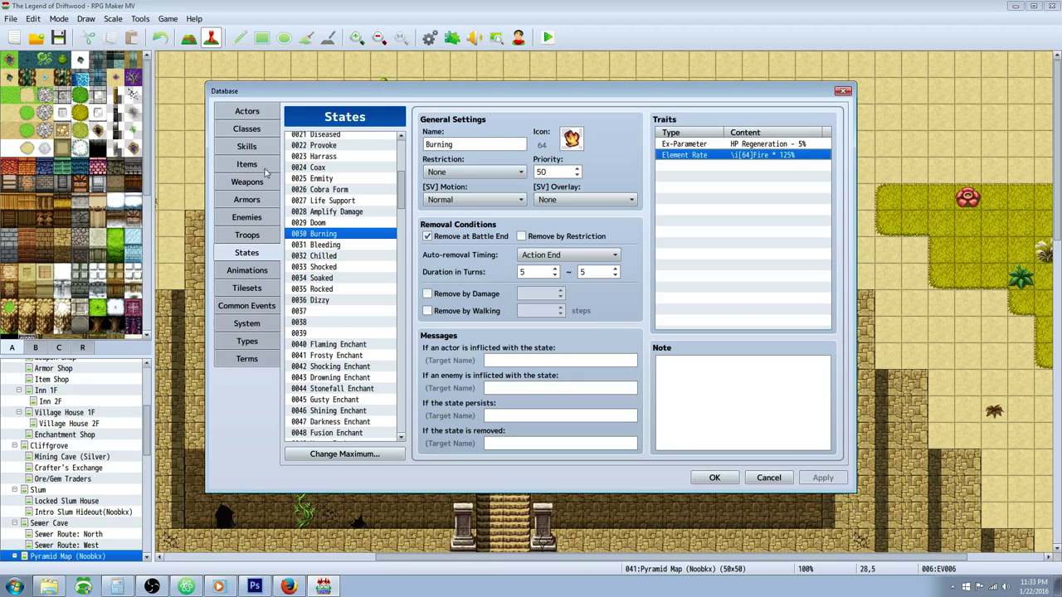
{"action": "left_click", "coordinate": [325, 245]}
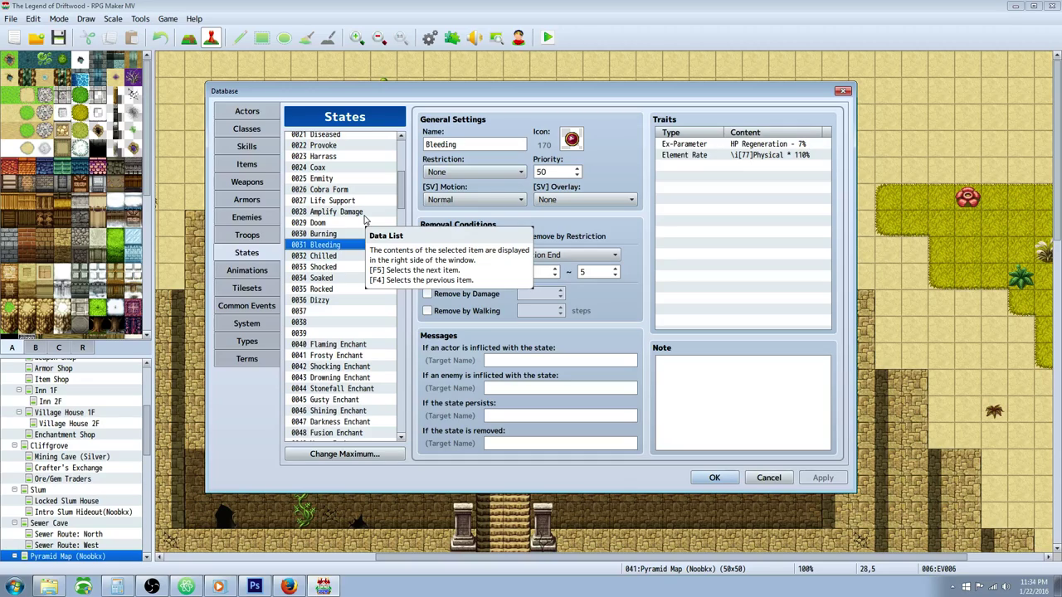
Review the Chilled state and its Ice element rate trait
{"action": "left_click", "coordinate": [337, 258]}
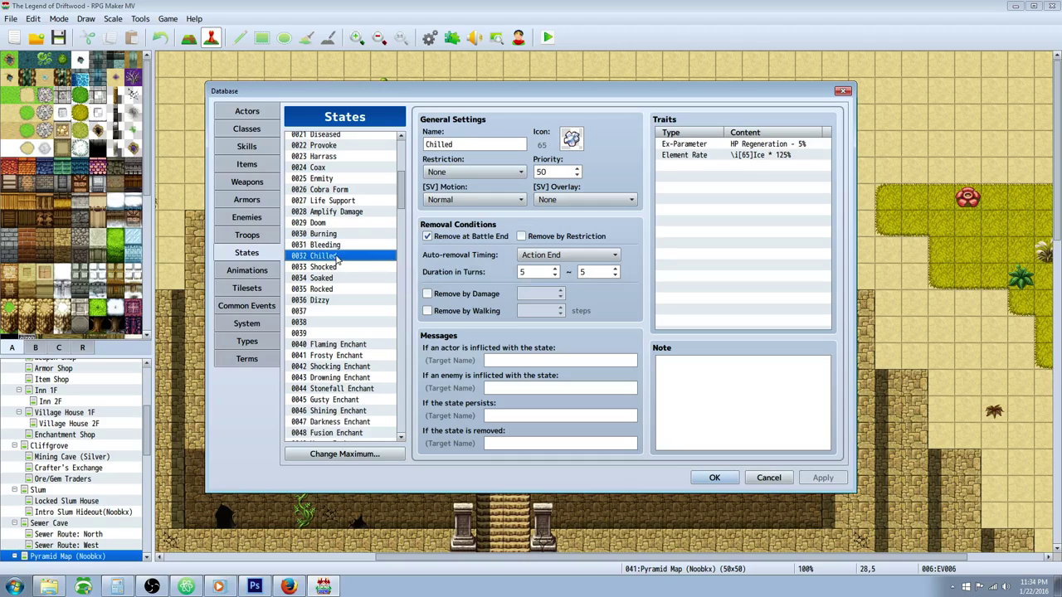
{"action": "left_click", "coordinate": [348, 245]}
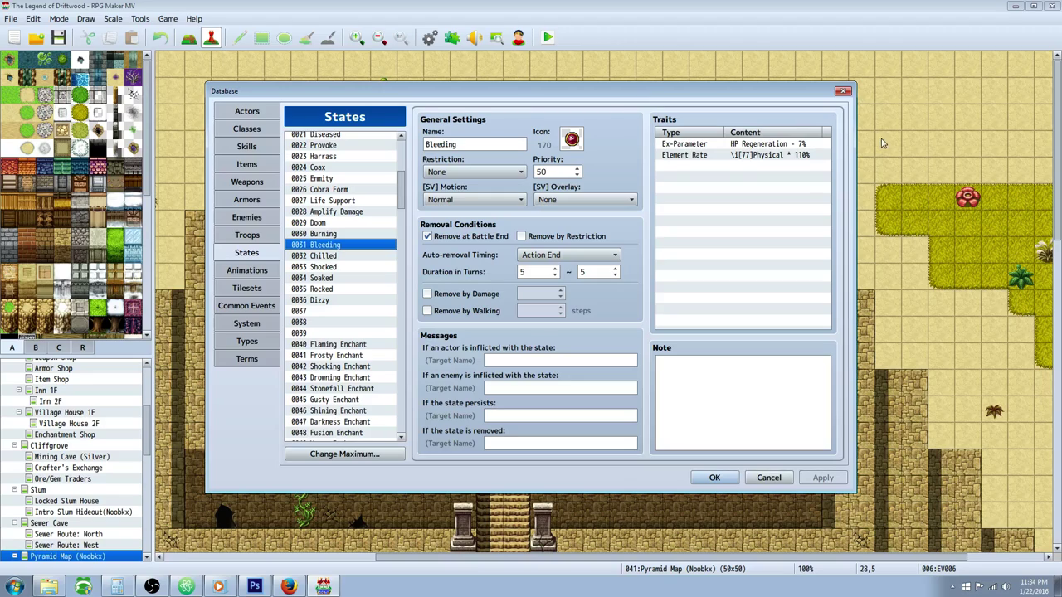
{"action": "left_click", "coordinate": [328, 256]}
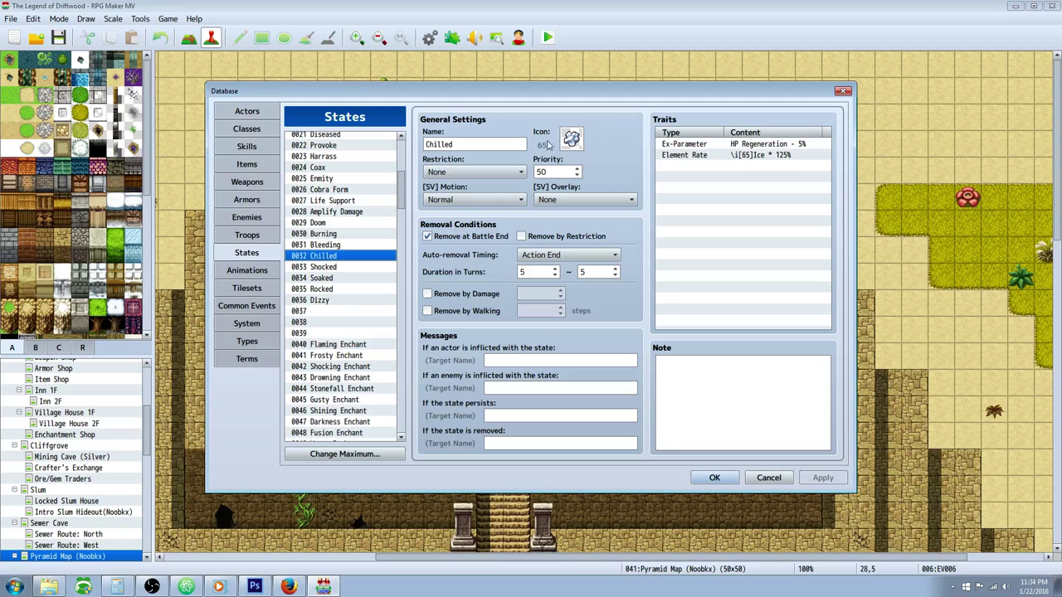
{"action": "left_click", "coordinate": [766, 156]}
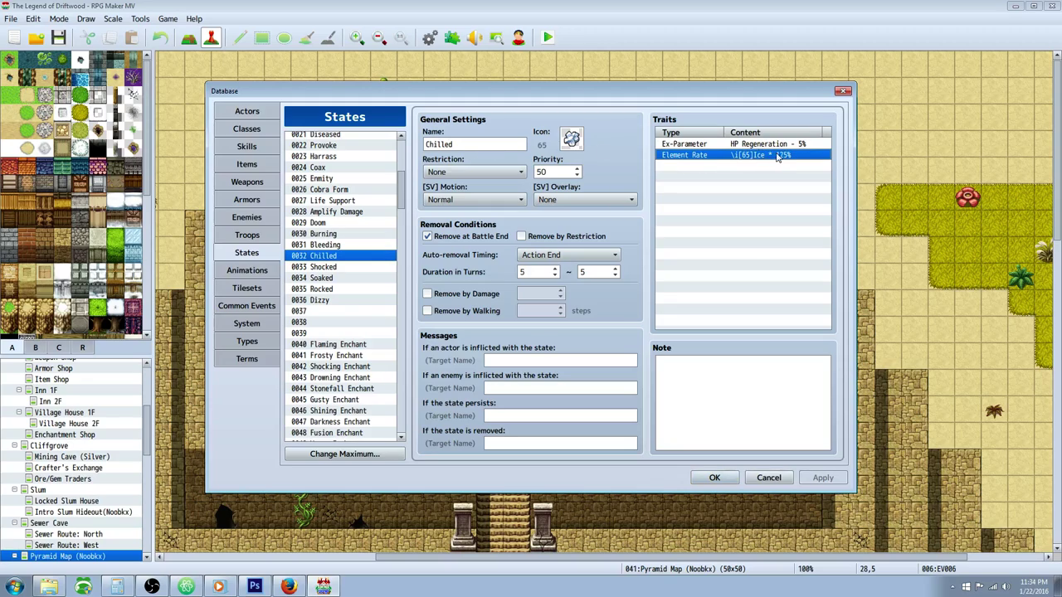
Check Shocked, Soaked, Rocked and Dizzy, noting the Earth and Wind element rate traits
{"action": "left_click", "coordinate": [330, 268]}
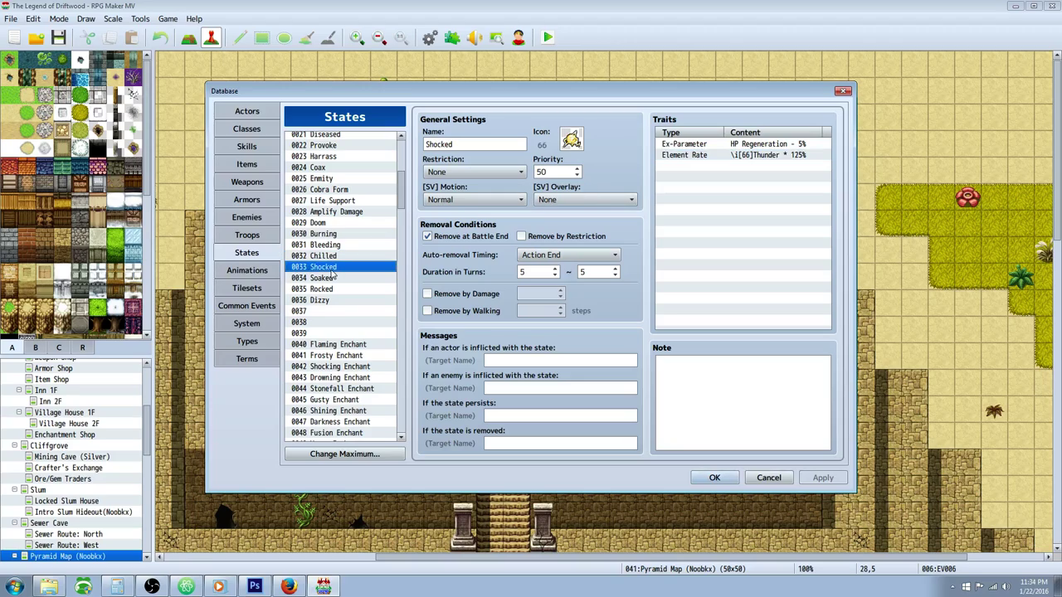
{"action": "left_click", "coordinate": [346, 279]}
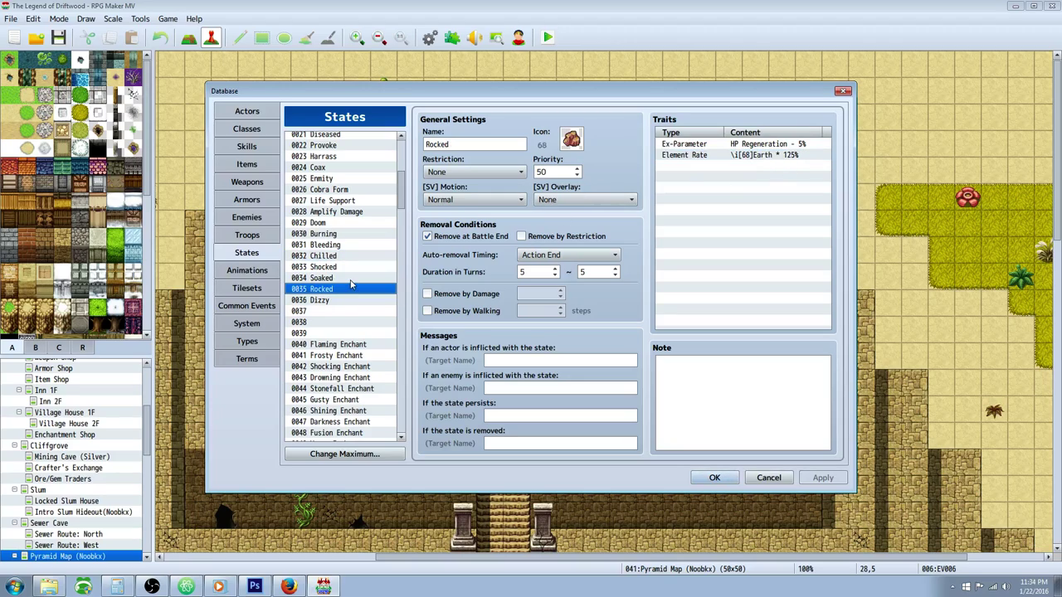
{"action": "left_click", "coordinate": [328, 287]}
{"action": "left_click", "coordinate": [753, 156]}
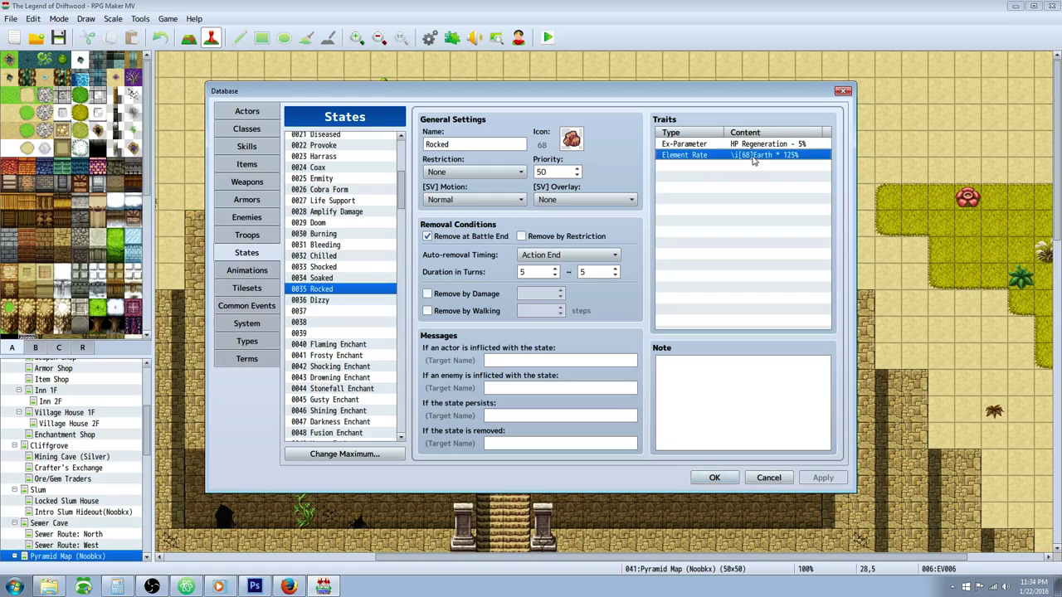
{"action": "left_click", "coordinate": [336, 300]}
{"action": "left_click", "coordinate": [767, 156]}
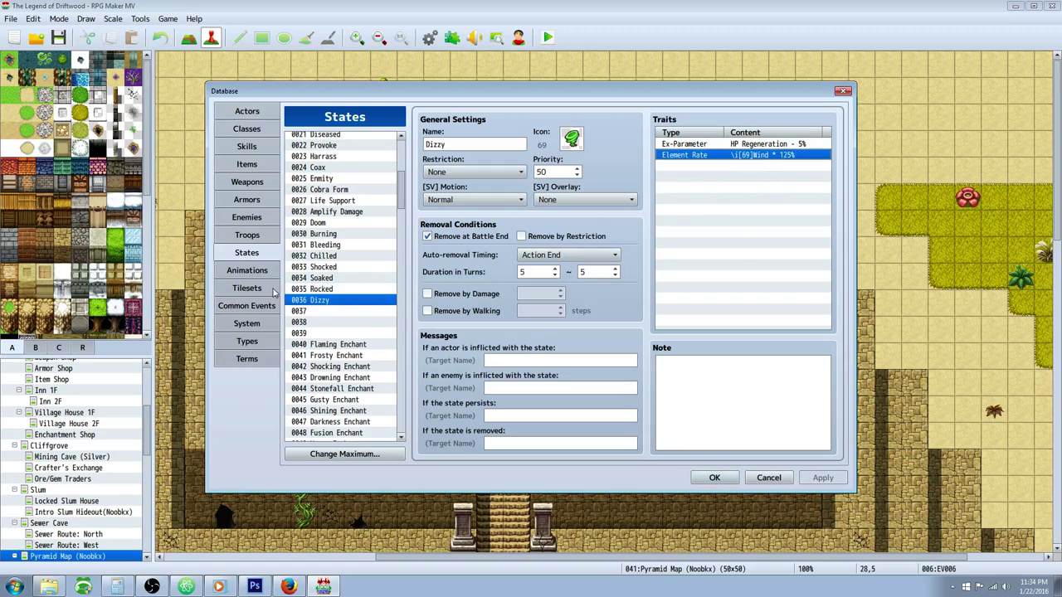
Switch to Animations and browse the list, viewing Powerdown 3 and Empire Rations
{"action": "left_click", "coordinate": [247, 270]}
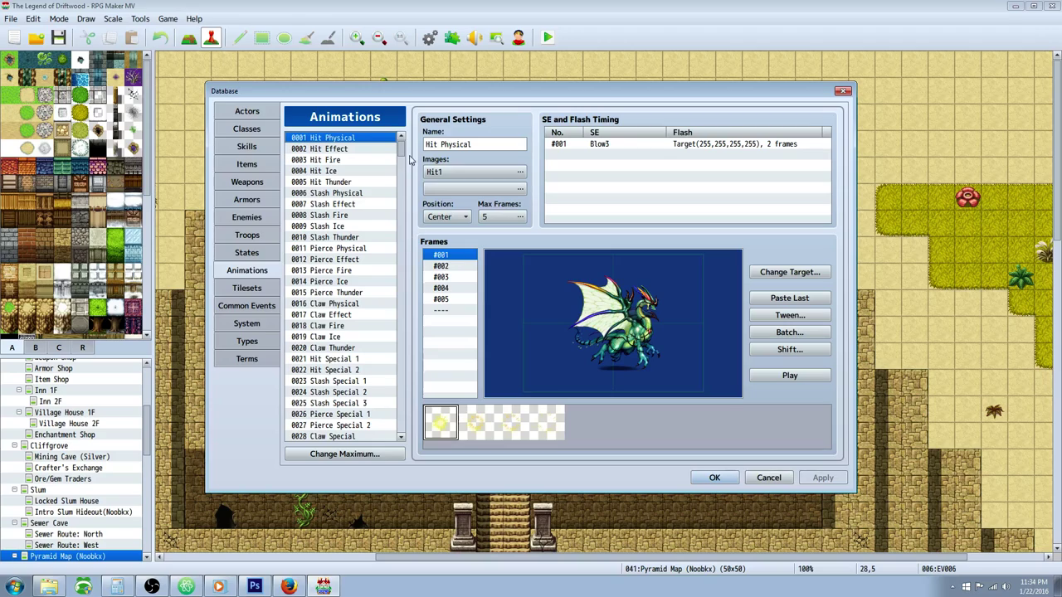
{"action": "scroll", "coordinate": [354, 249], "scroll_direction": "down", "scroll_amount": 2}
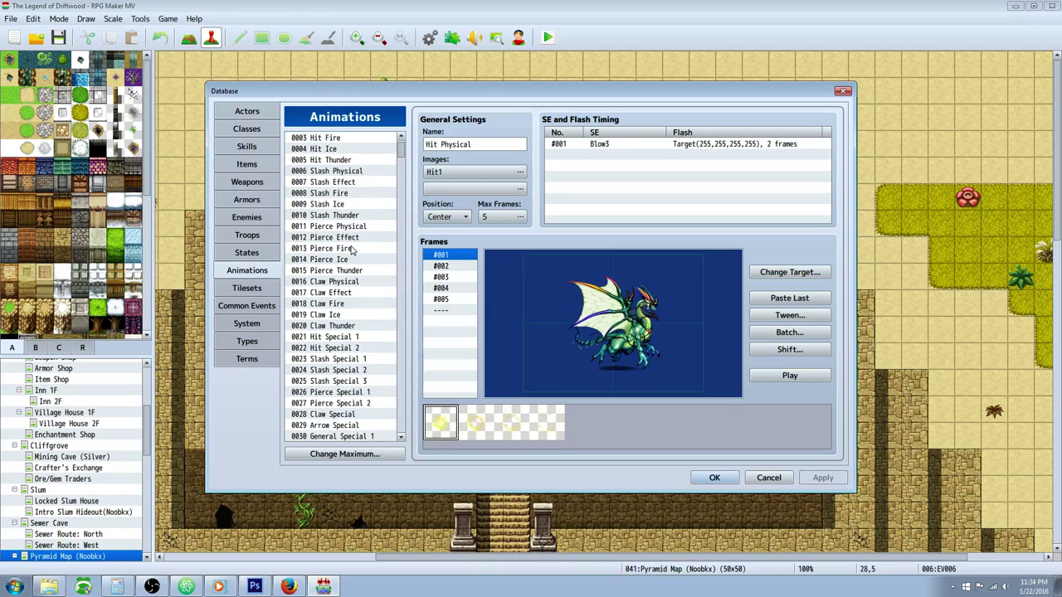
{"action": "scroll", "coordinate": [351, 249], "scroll_direction": "down", "scroll_amount": 7}
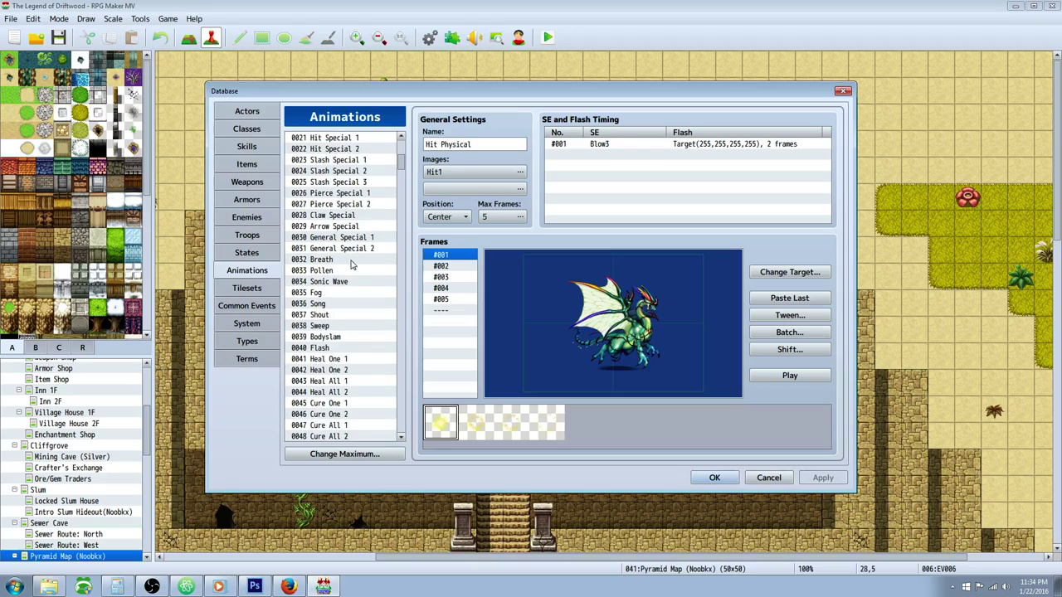
{"action": "scroll", "coordinate": [351, 265], "scroll_direction": "down", "scroll_amount": 5}
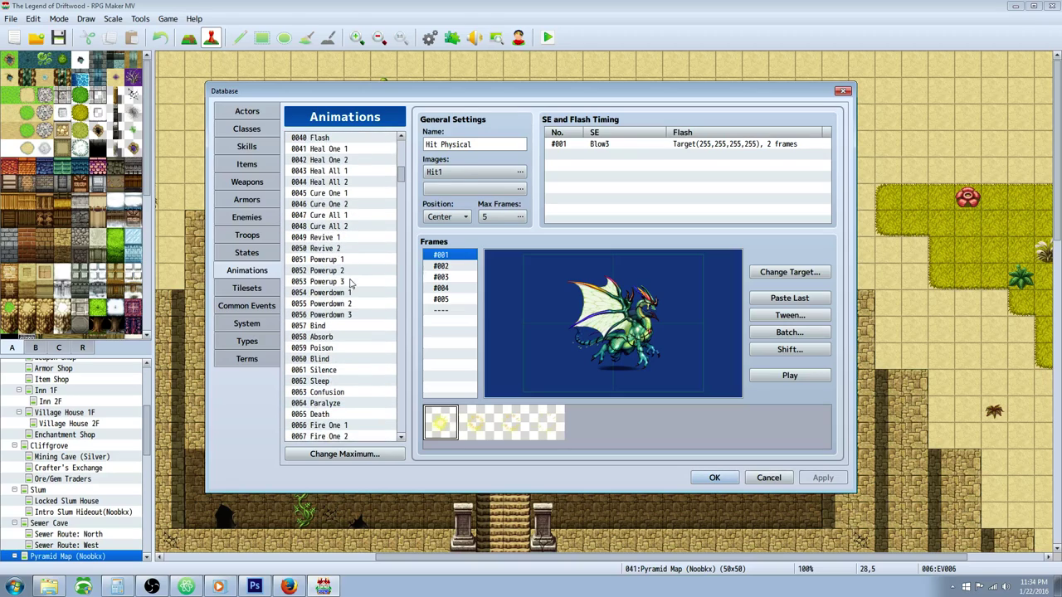
{"action": "left_click", "coordinate": [349, 315]}
{"action": "scroll", "coordinate": [350, 309], "scroll_direction": "down", "scroll_amount": 6}
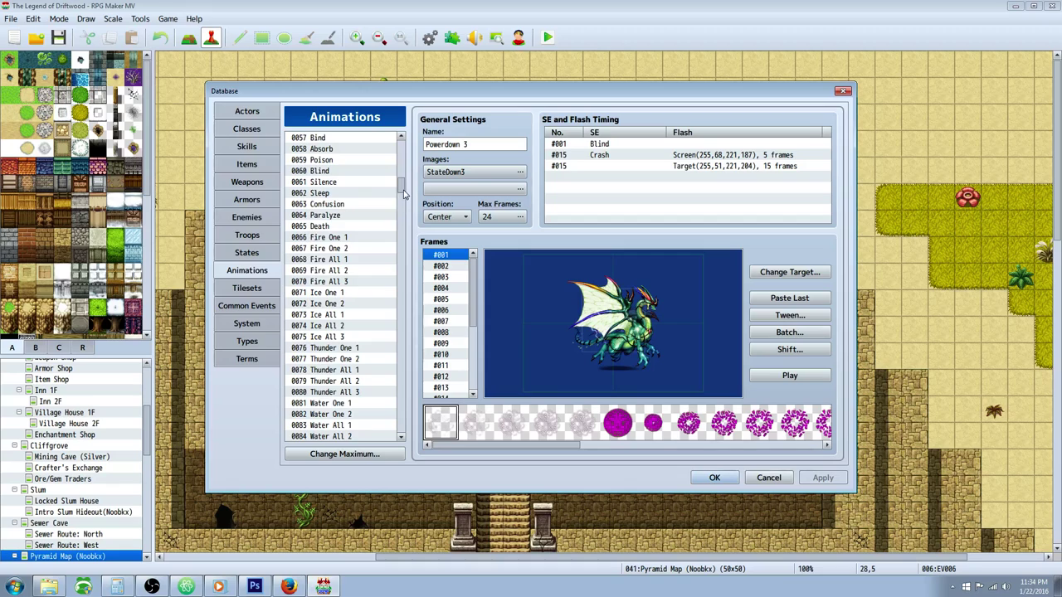
{"action": "left_click_drag", "start_coordinate": [404, 192], "coordinate": [396, 249]}
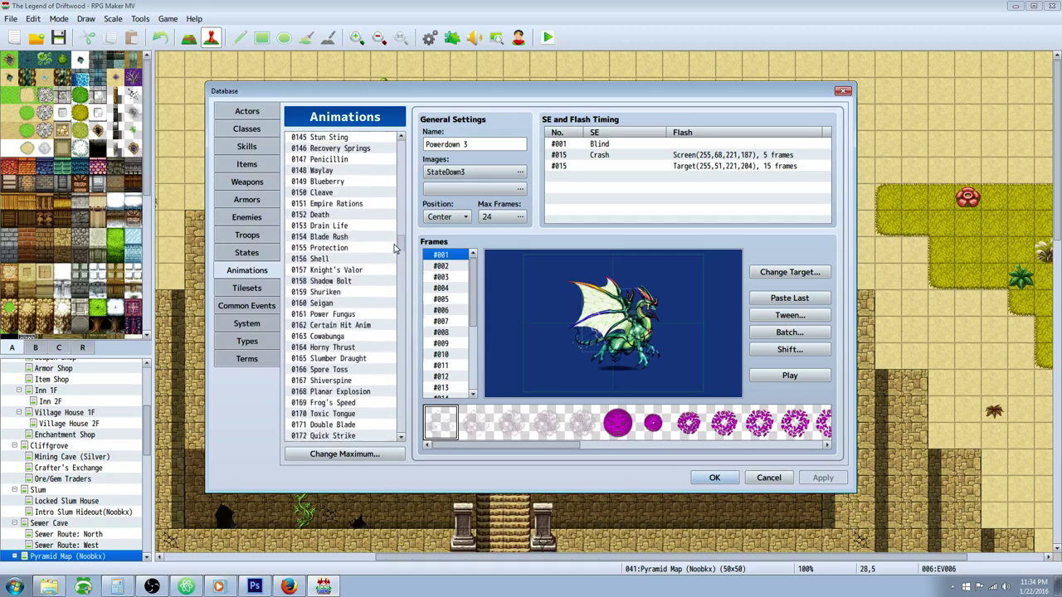
{"action": "scroll", "coordinate": [380, 286], "scroll_direction": "up", "scroll_amount": 2}
{"action": "left_click", "coordinate": [379, 282]}
Select 0182 Frost Shot and scroll through its 14-frame setup
{"action": "scroll", "coordinate": [381, 282], "scroll_direction": "down", "scroll_amount": 9}
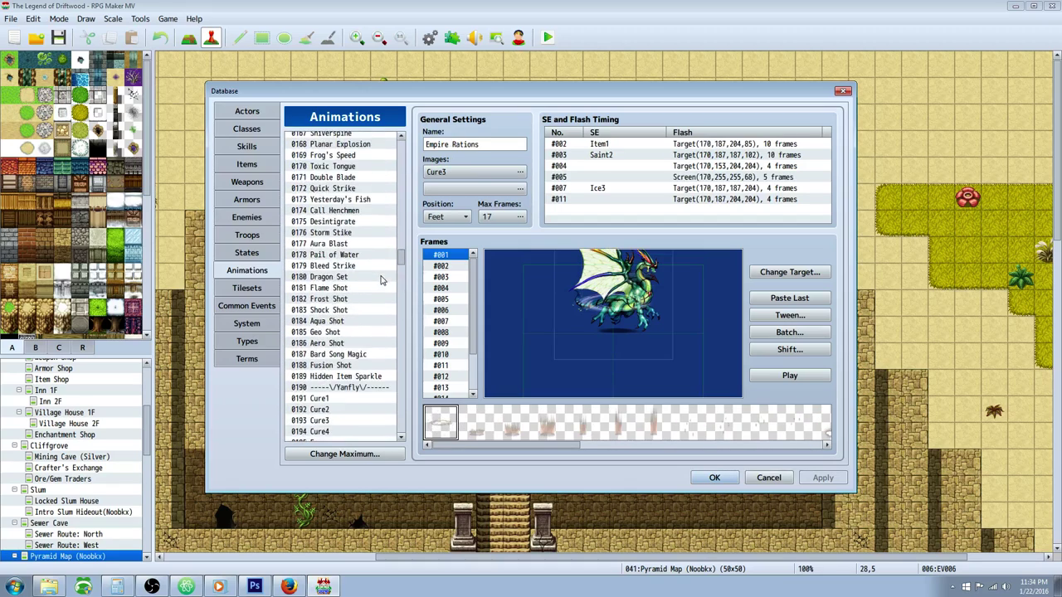
{"action": "left_click", "coordinate": [358, 300]}
{"action": "left_click_drag", "start_coordinate": [400, 261], "coordinate": [363, 187]}
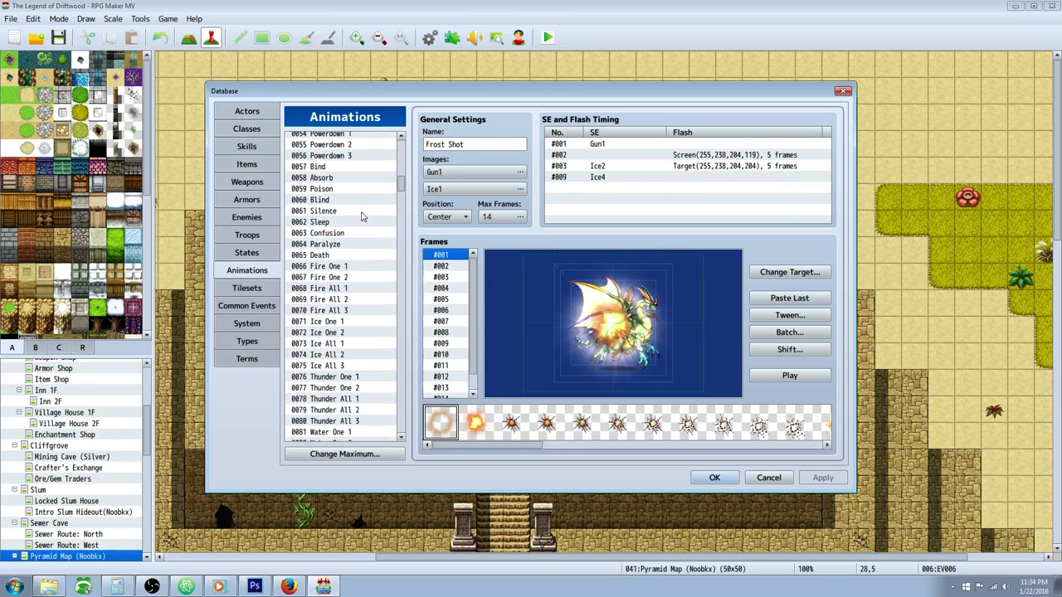
{"action": "scroll", "coordinate": [381, 245], "scroll_direction": "down", "scroll_amount": 6}
{"action": "scroll", "coordinate": [377, 255], "scroll_direction": "down", "scroll_amount": 9}
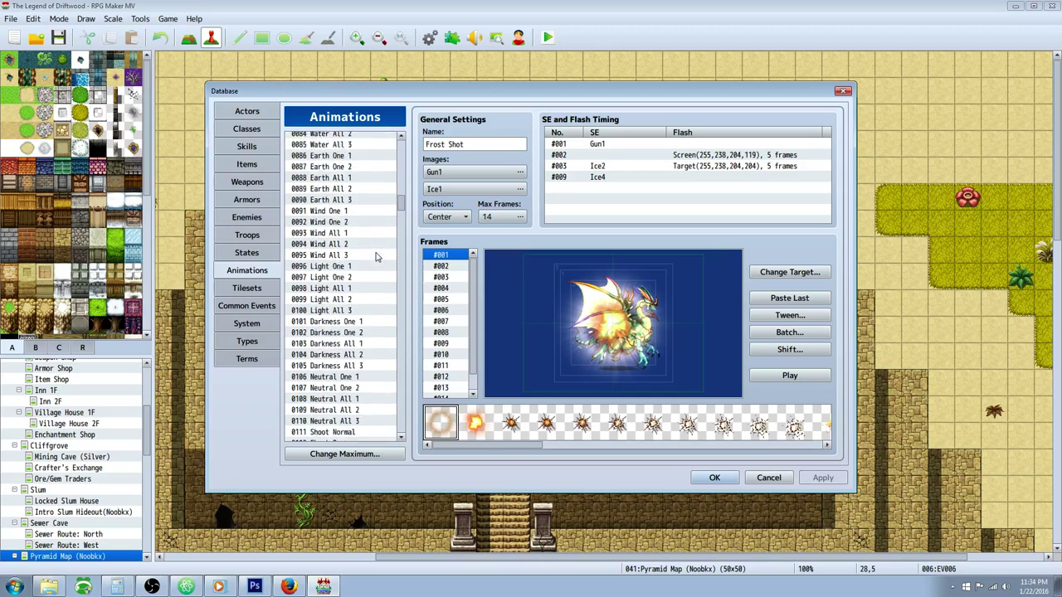
Check Frost Shot's Ice1 image and the cells of the last frame, #014, without changes
{"action": "left_click", "coordinate": [521, 190]}
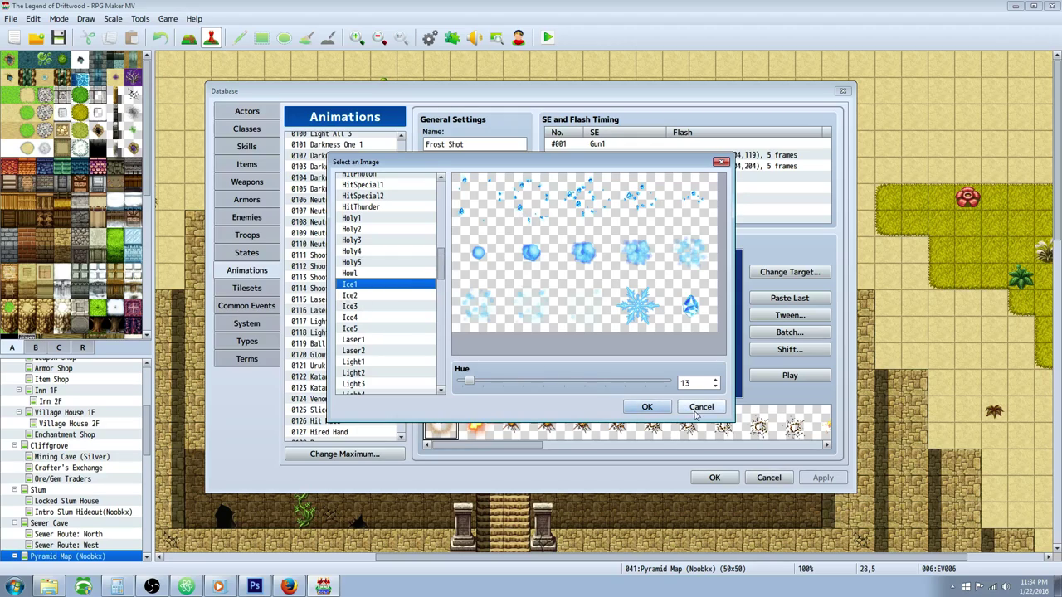
{"action": "left_click", "coordinate": [701, 408]}
{"action": "right_click", "coordinate": [538, 300]}
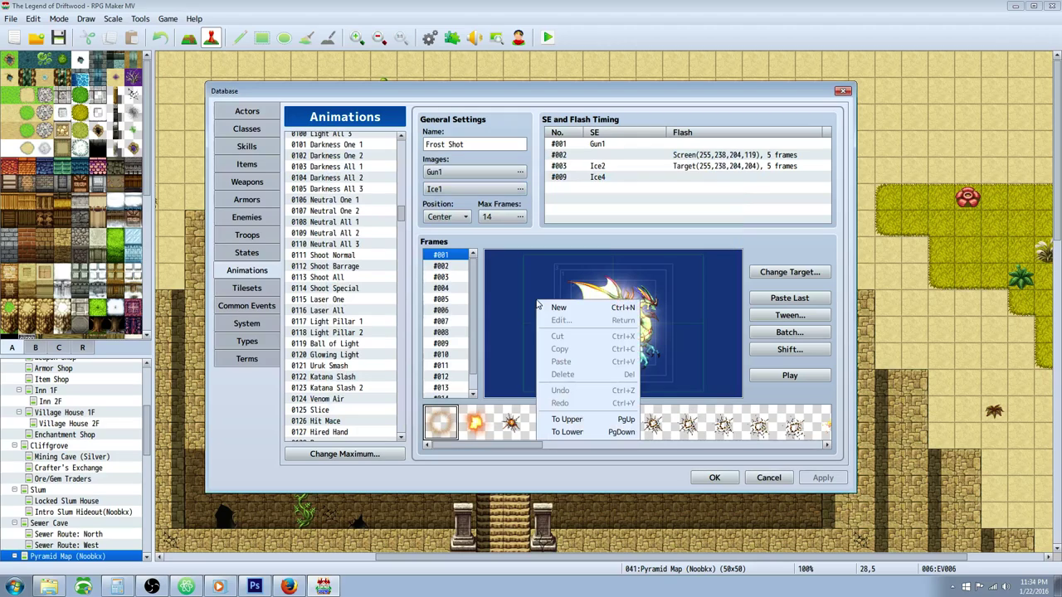
{"action": "left_click", "coordinate": [512, 343]}
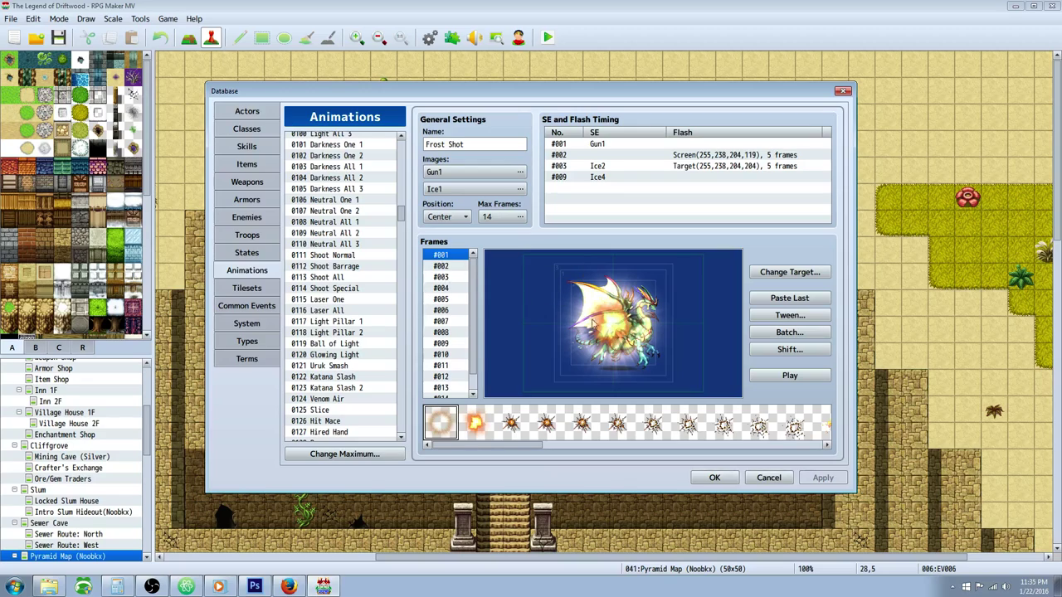
{"action": "scroll", "coordinate": [469, 342], "scroll_direction": "down", "scroll_amount": 1}
{"action": "left_click", "coordinate": [441, 382]}
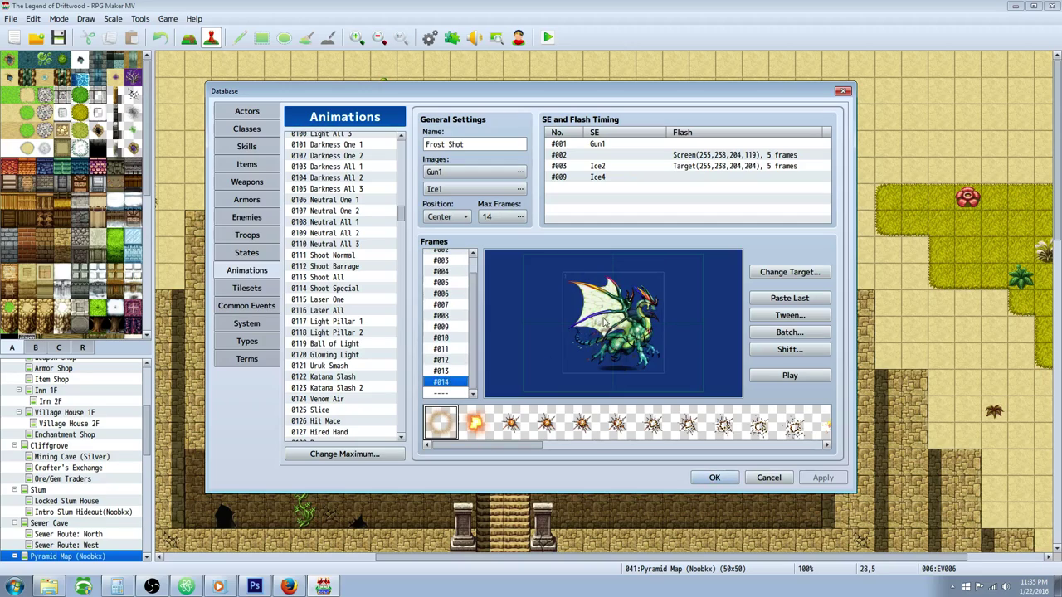
{"action": "right_click", "coordinate": [524, 301]}
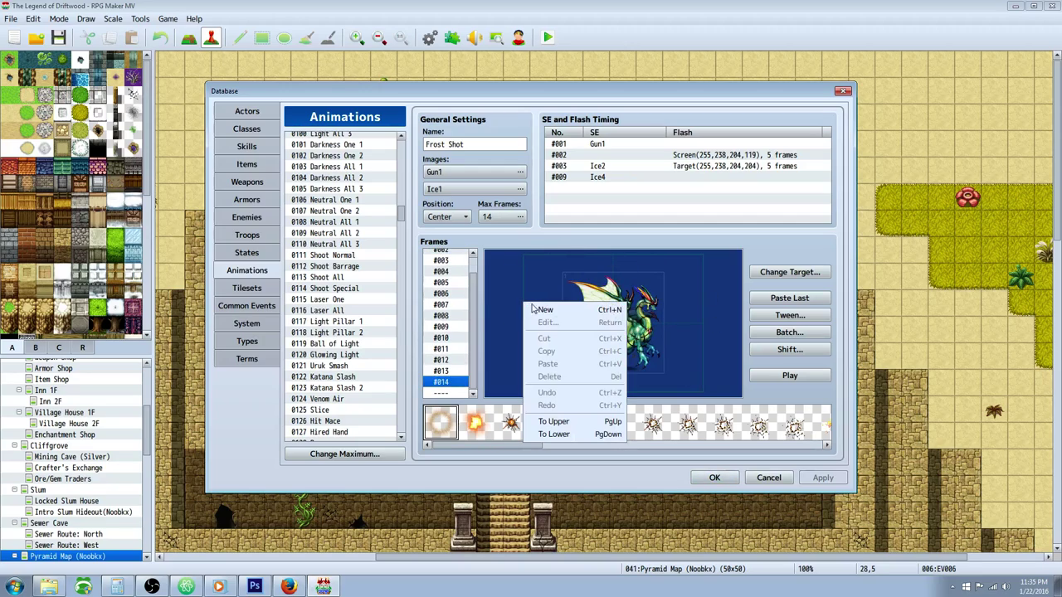
{"action": "left_click", "coordinate": [505, 291]}
Inspect frame #013's ice cell properties and frame #006's ice burst, then apply the changes
{"action": "left_click", "coordinate": [440, 371]}
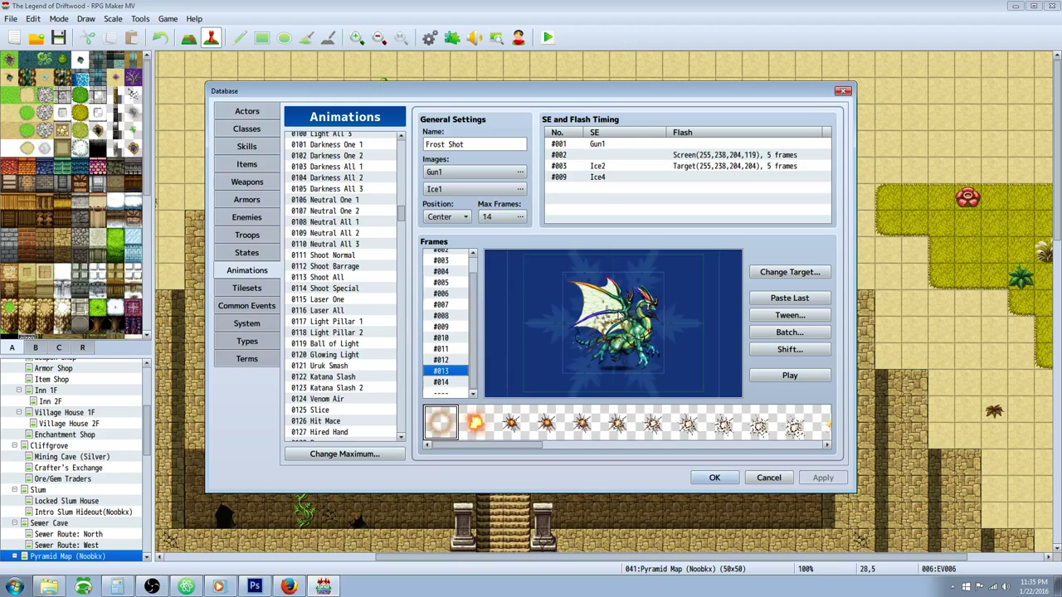
{"action": "right_click", "coordinate": [619, 308]}
{"action": "left_click", "coordinate": [724, 326]}
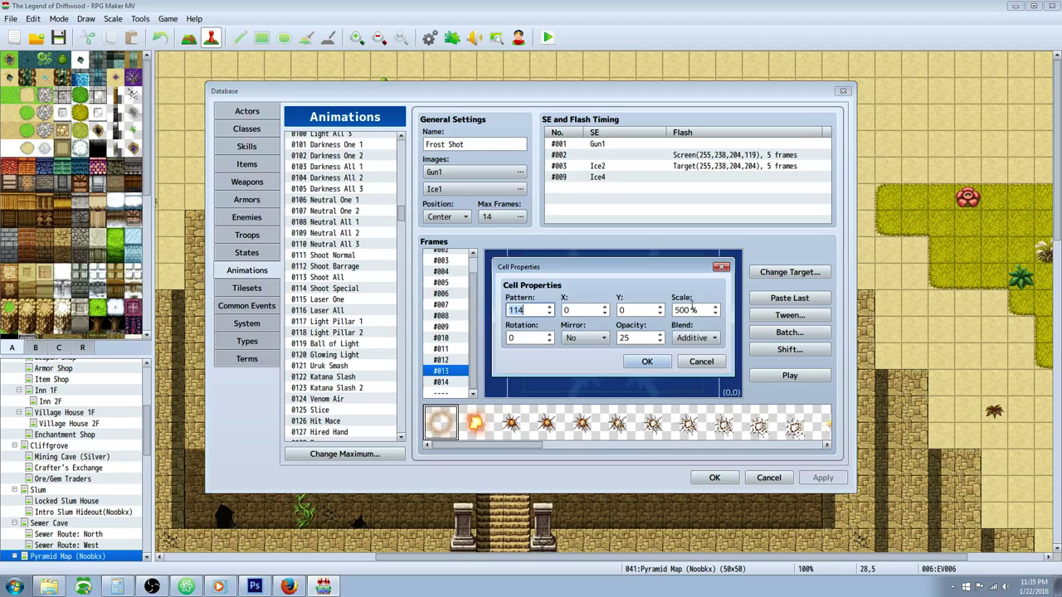
{"action": "left_click", "coordinate": [646, 363]}
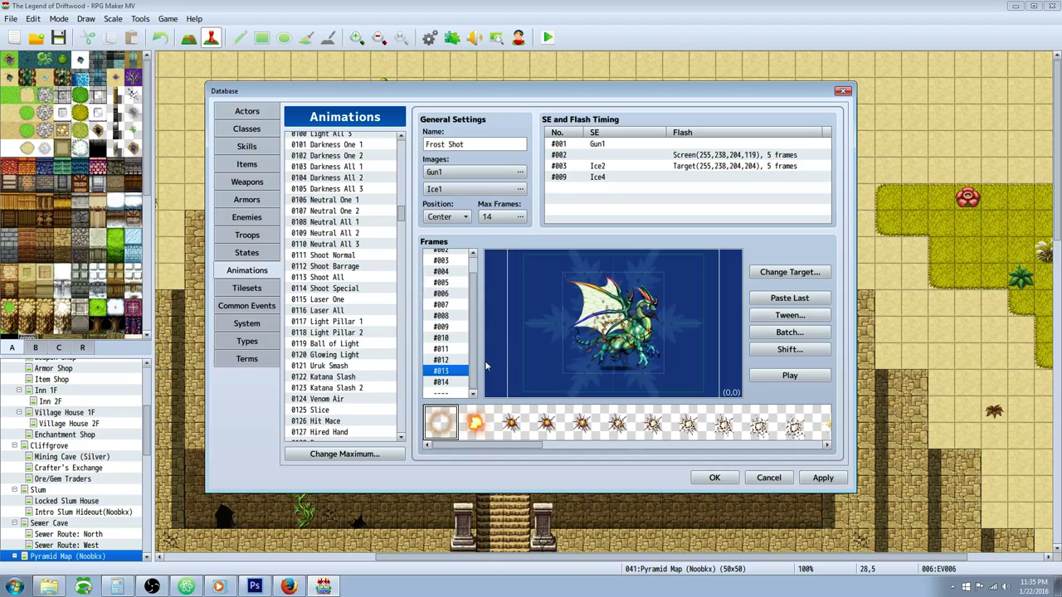
{"action": "left_click", "coordinate": [455, 294]}
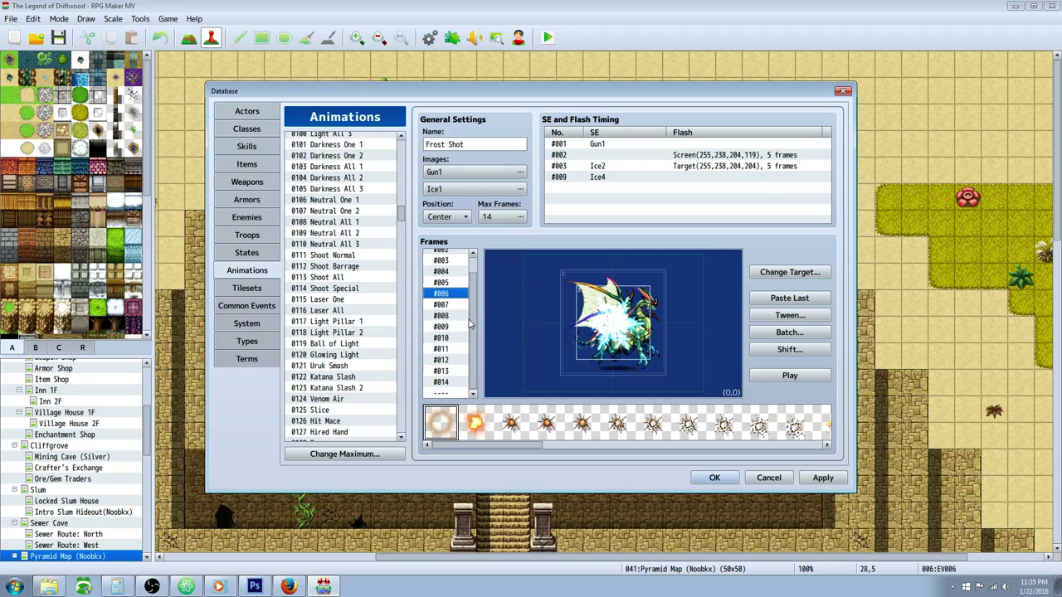
{"action": "scroll", "coordinate": [477, 318], "scroll_direction": "up", "scroll_amount": 1}
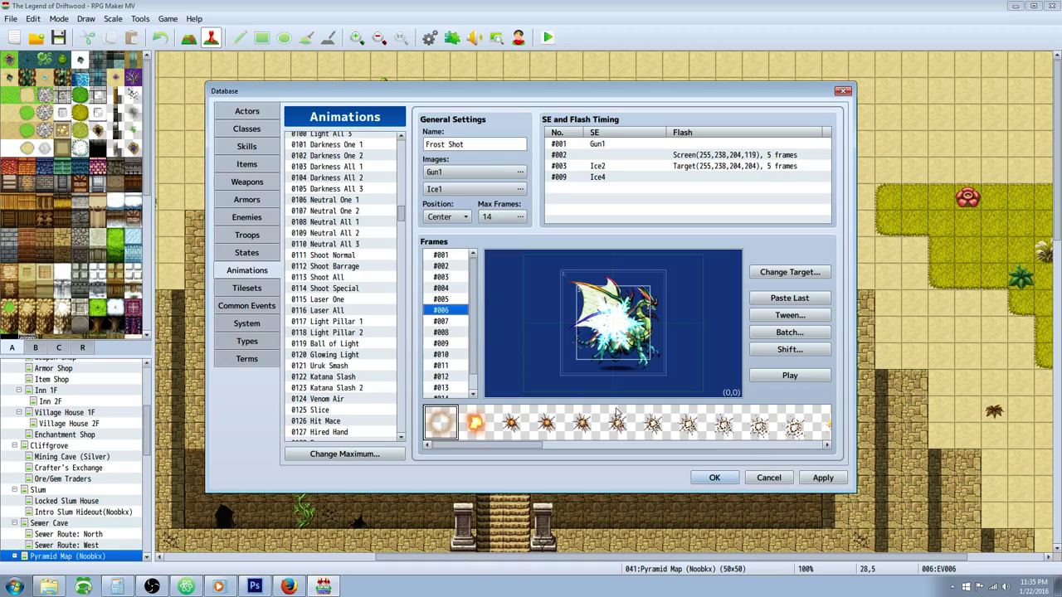
{"action": "left_click", "coordinate": [823, 478]}
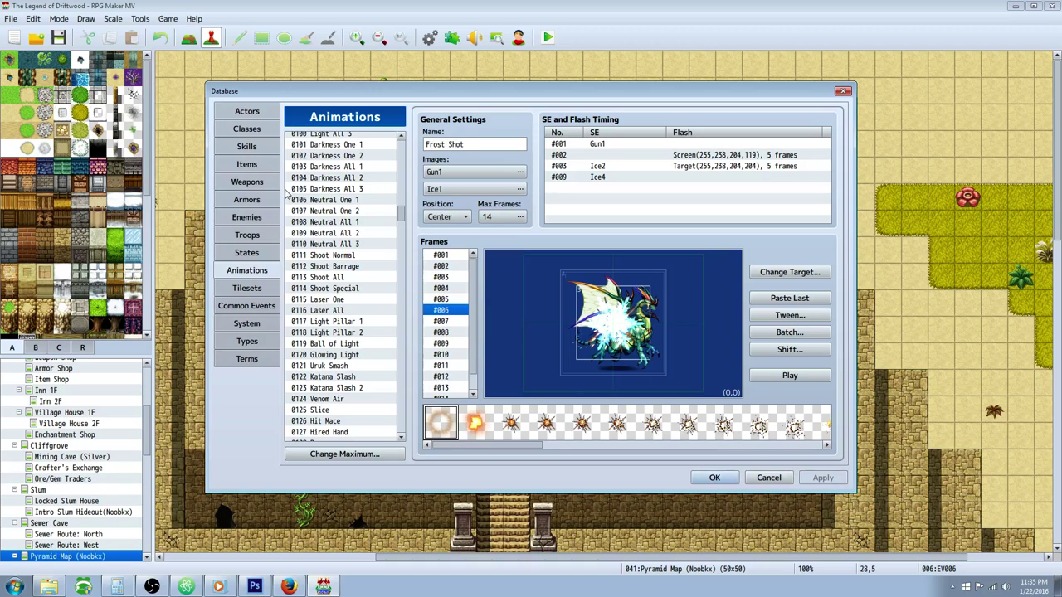
{"action": "left_click", "coordinate": [254, 586]}
Close the title image in Photoshop and start opening another file
{"action": "left_click", "coordinate": [31, 7]}
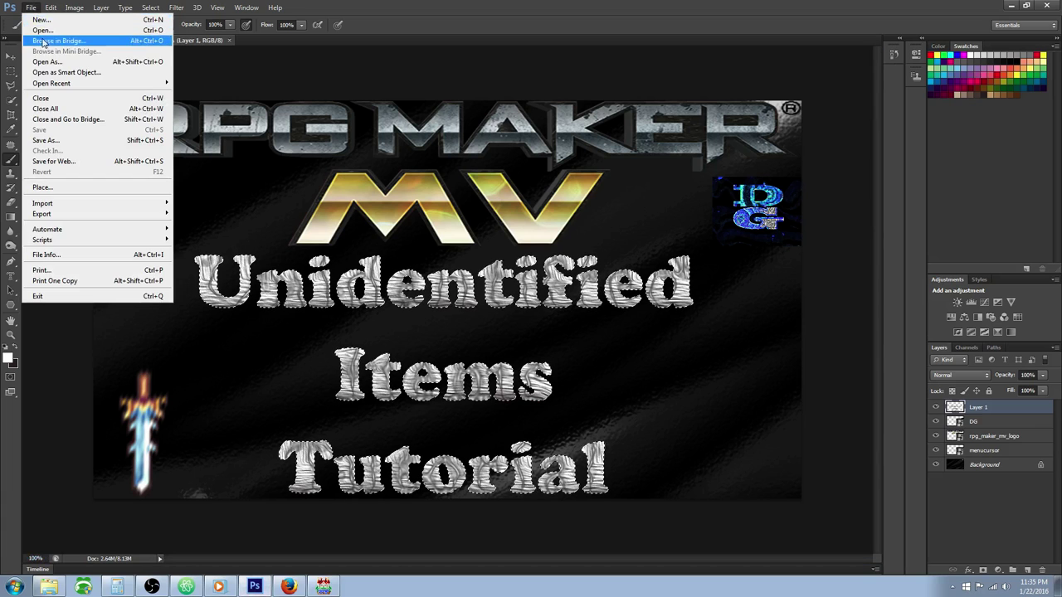
{"action": "left_click", "coordinate": [44, 109]}
{"action": "left_click", "coordinate": [31, 7]}
{"action": "left_click", "coordinate": [50, 36]}
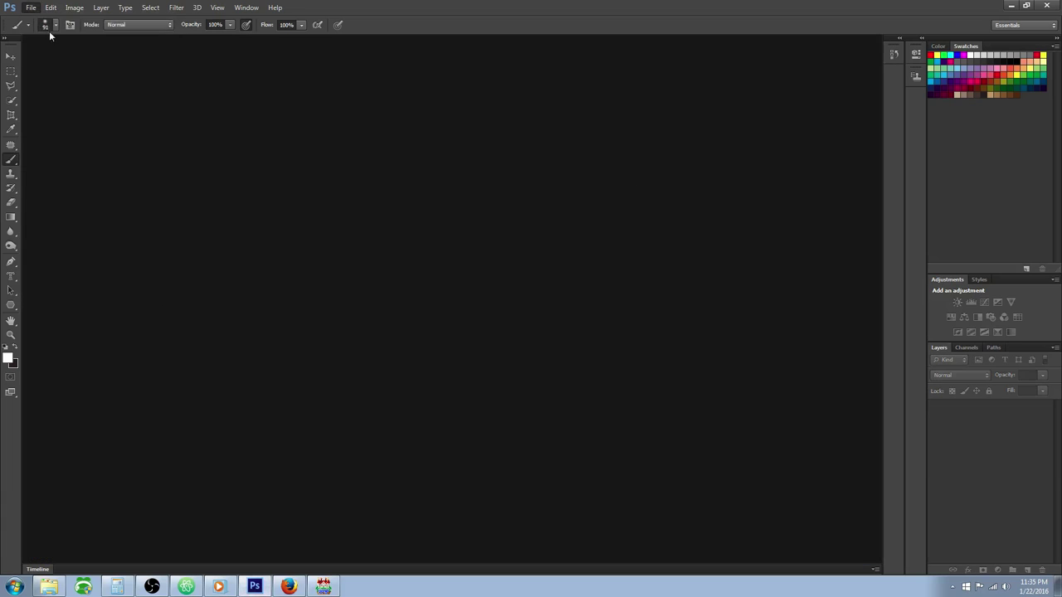
Browse the Open dialog to 7200SATA (E:) > RPG Maker > MV, then return to RPG Maker MV
{"action": "left_click", "coordinate": [518, 125]}
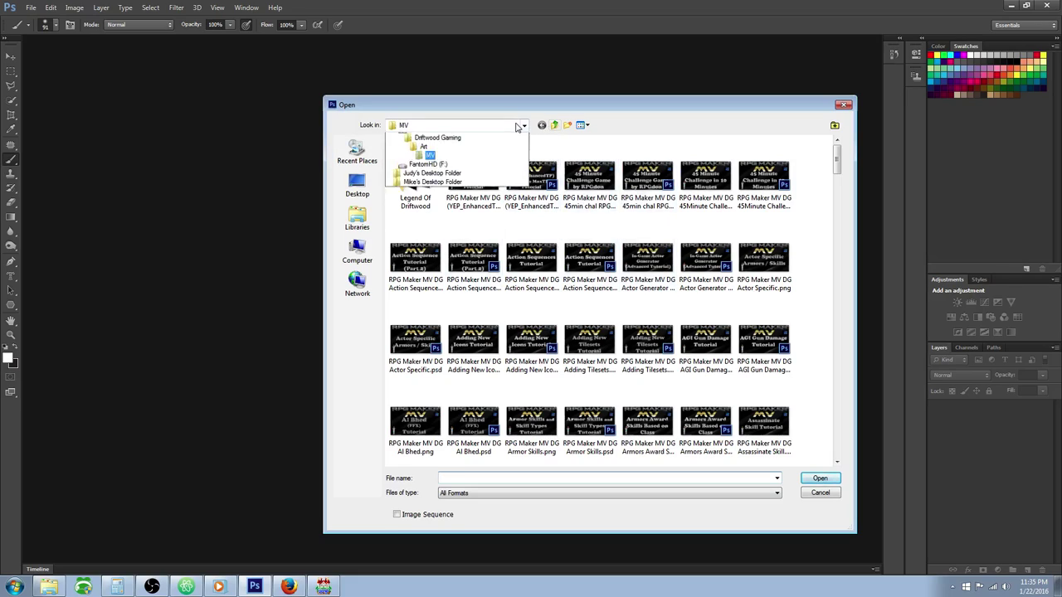
{"action": "left_click", "coordinate": [465, 218]}
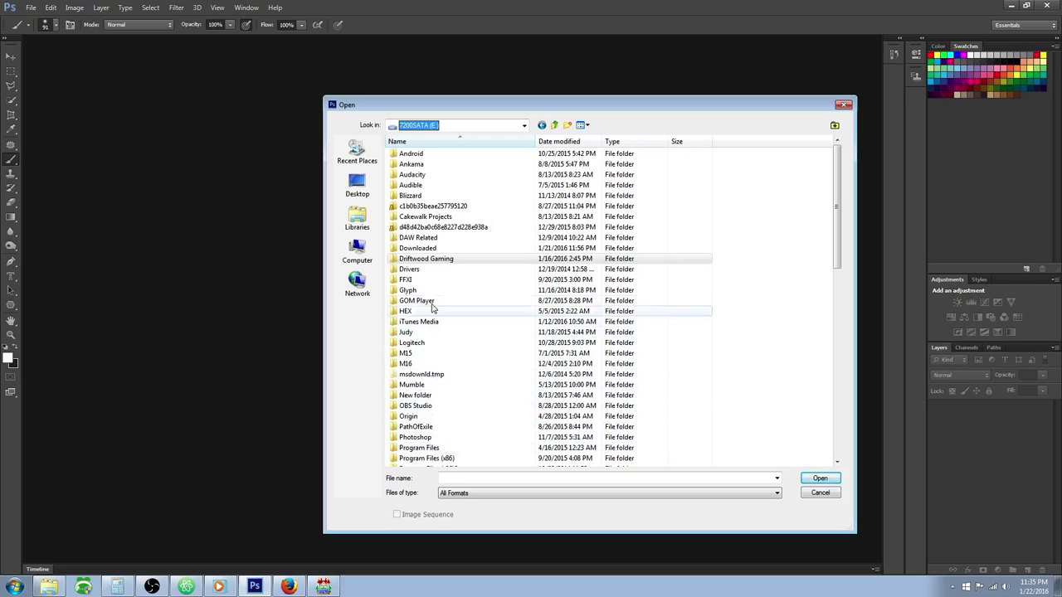
{"action": "left_click", "coordinate": [452, 438]}
{"action": "scroll", "coordinate": [452, 428], "scroll_direction": "down", "scroll_amount": 8}
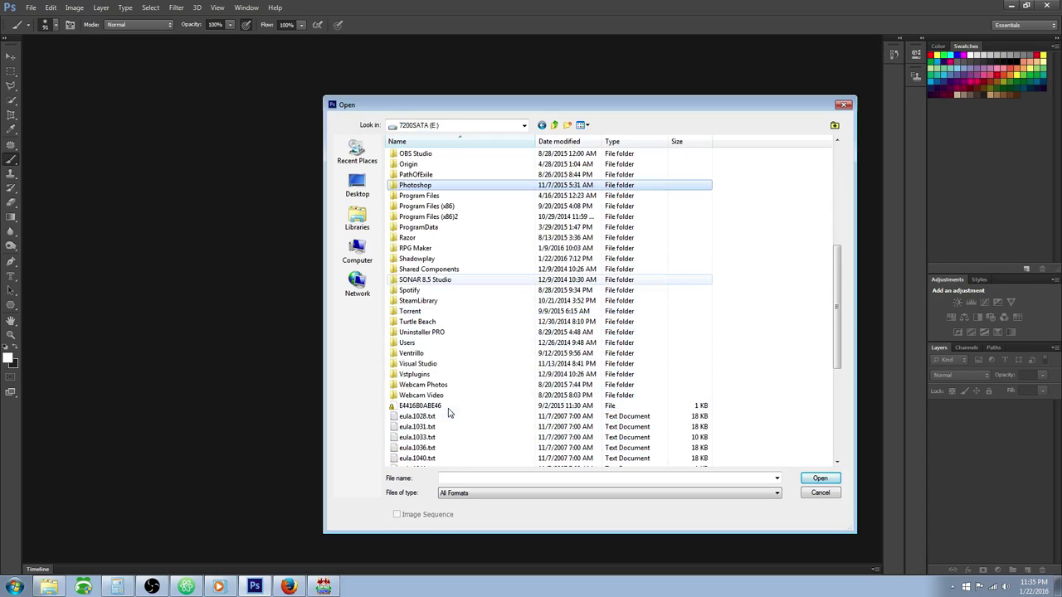
{"action": "double_click", "coordinate": [415, 248]}
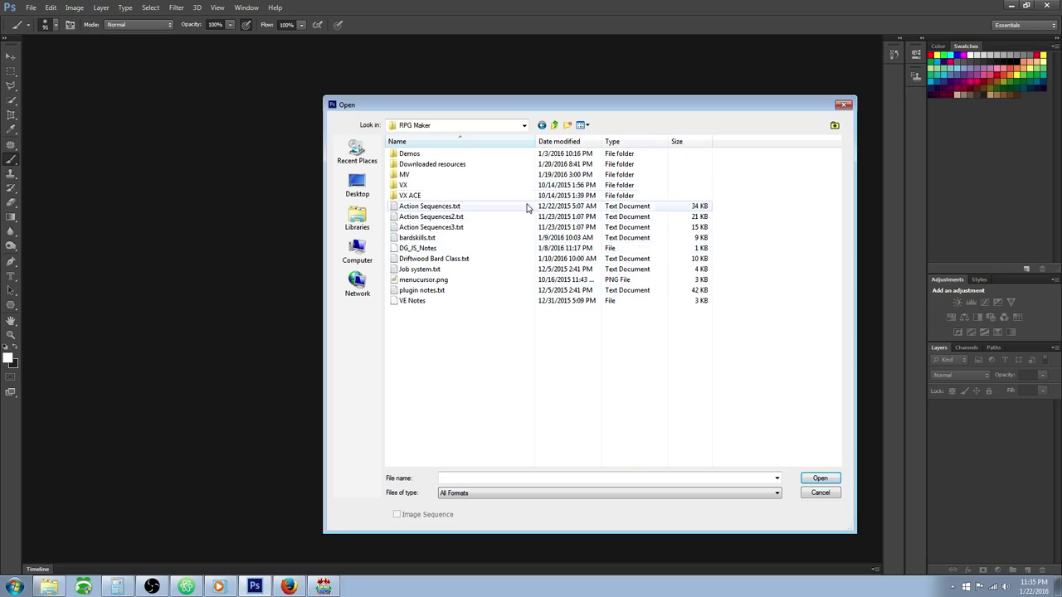
{"action": "double_click", "coordinate": [423, 179]}
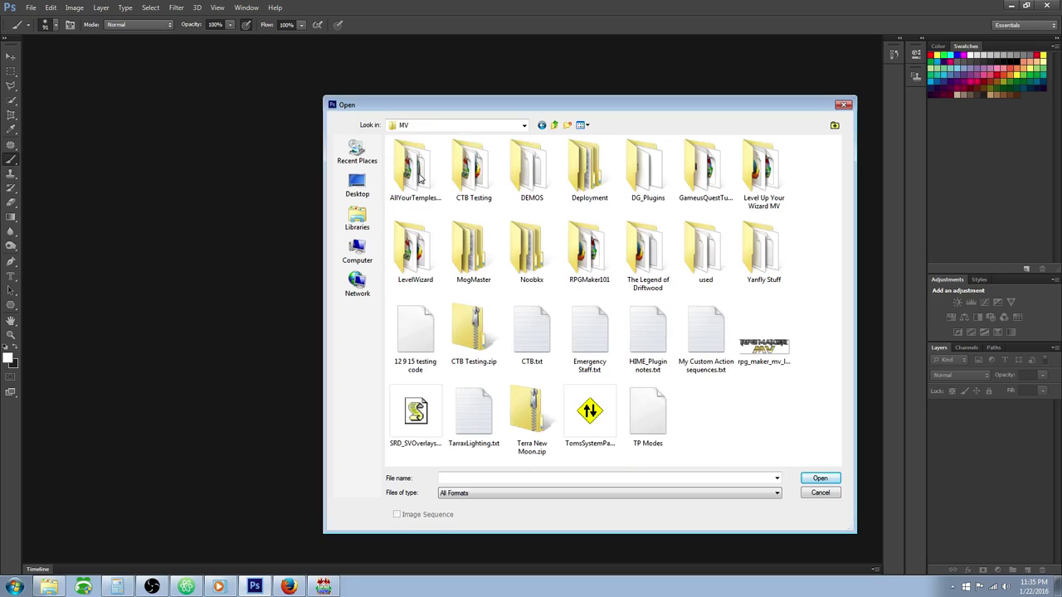
{"action": "left_click", "coordinate": [323, 586]}
Close the Database with OK, open the project folder via Game > Open Folder, and return to Photoshop
{"action": "left_click", "coordinate": [714, 478]}
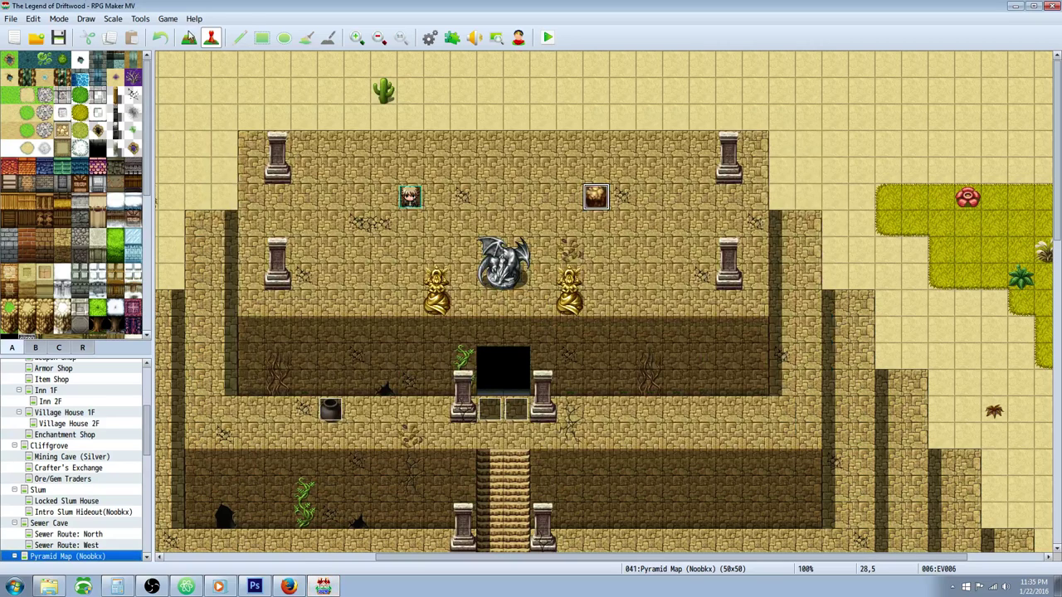
{"action": "left_click", "coordinate": [168, 19]}
{"action": "left_click", "coordinate": [184, 50]}
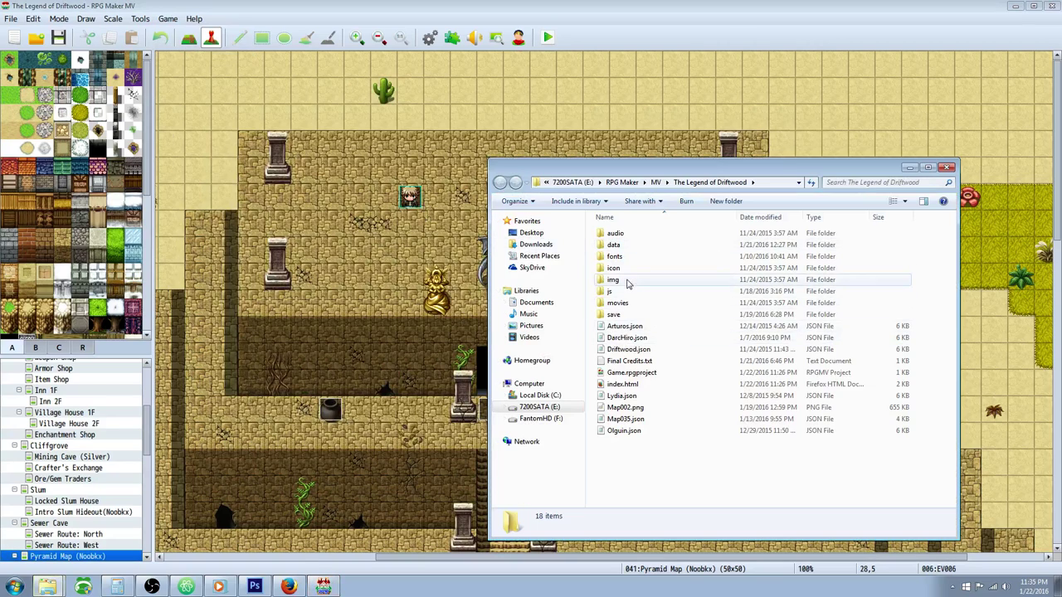
{"action": "left_click", "coordinate": [254, 587]}
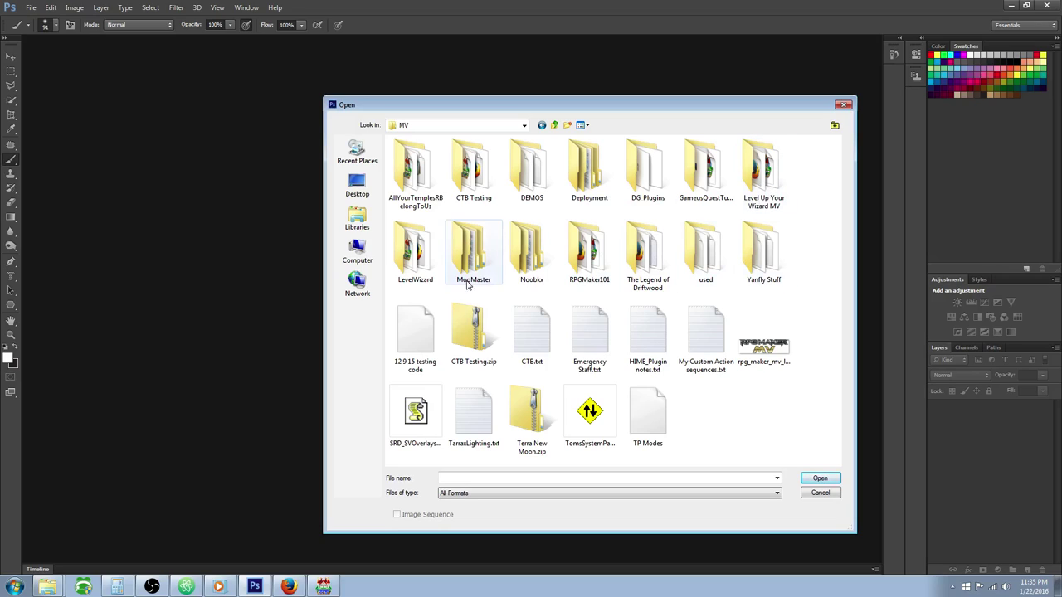
Open The Legend of Driftwood/img/system/IconSet.png and zoom in closely on the icon sheet
{"action": "left_click", "coordinate": [662, 286]}
{"action": "double_click", "coordinate": [661, 286]}
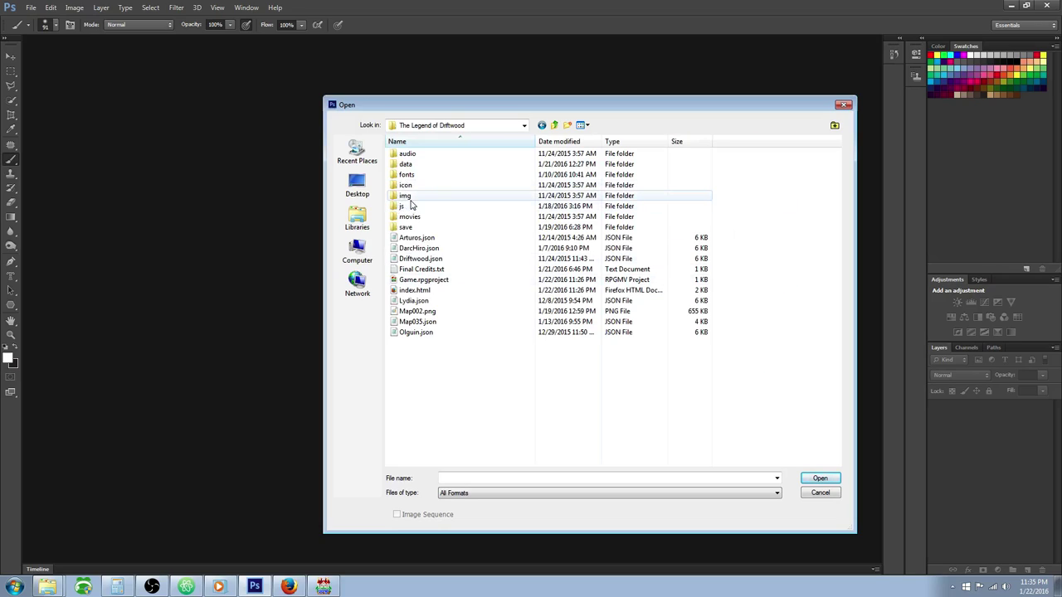
{"action": "double_click", "coordinate": [406, 197]}
{"action": "double_click", "coordinate": [423, 260]}
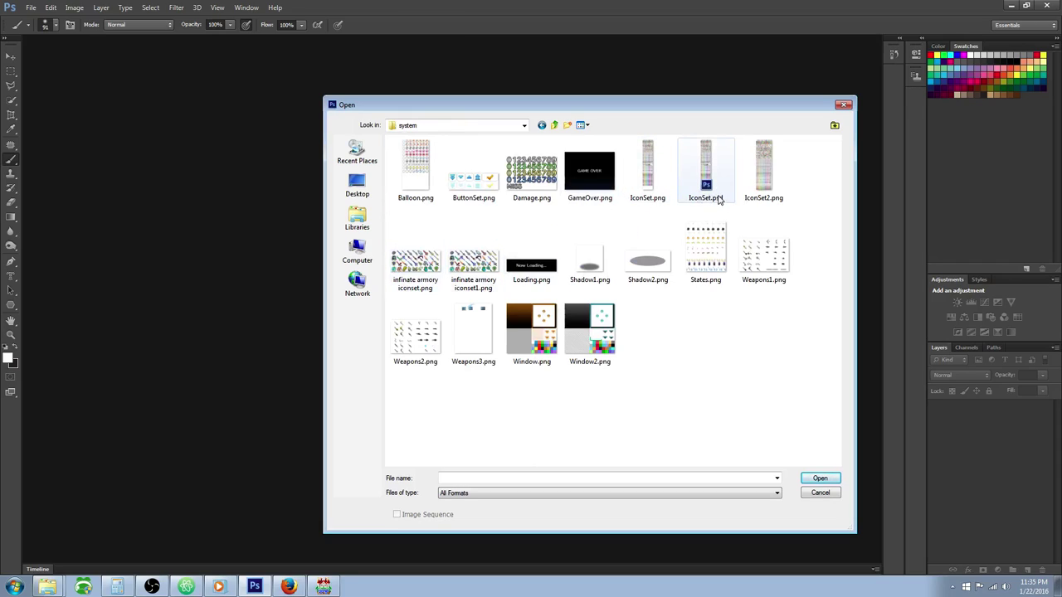
{"action": "double_click", "coordinate": [654, 199]}
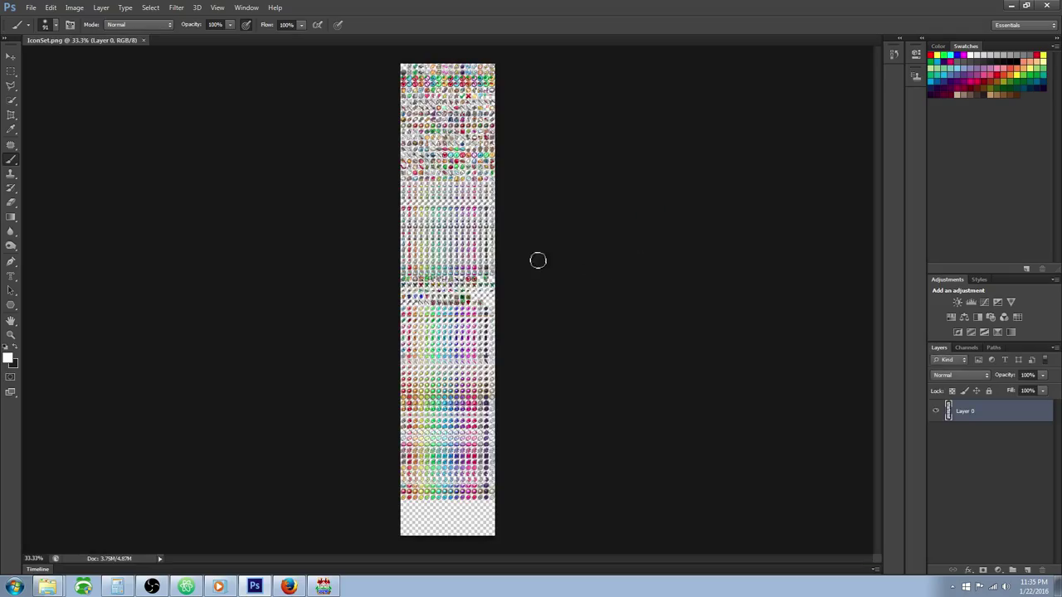
{"action": "key", "text": "ctrl+plus"}
{"action": "key", "text": "ctrl+plus"}
{"action": "key", "text": "ctrl+plus"}
{"action": "key", "text": "ctrl+plus"}
{"action": "key", "text": "ctrl+plus"}
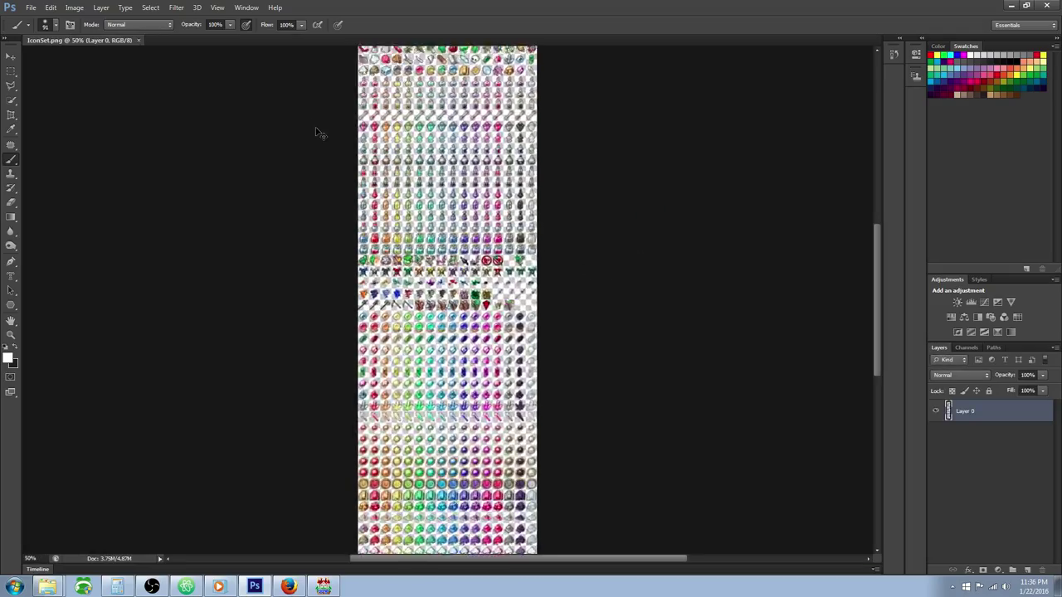
{"action": "scroll", "coordinate": [452, 300], "scroll_direction": "up", "scroll_amount": 5}
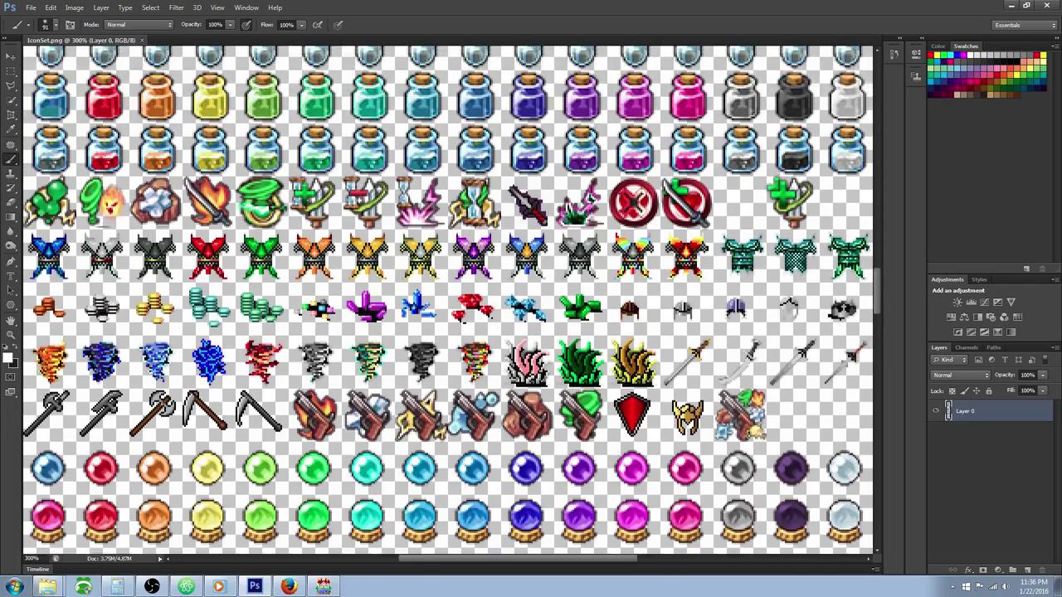
{"action": "scroll", "coordinate": [452, 301], "scroll_direction": "up", "scroll_amount": 2}
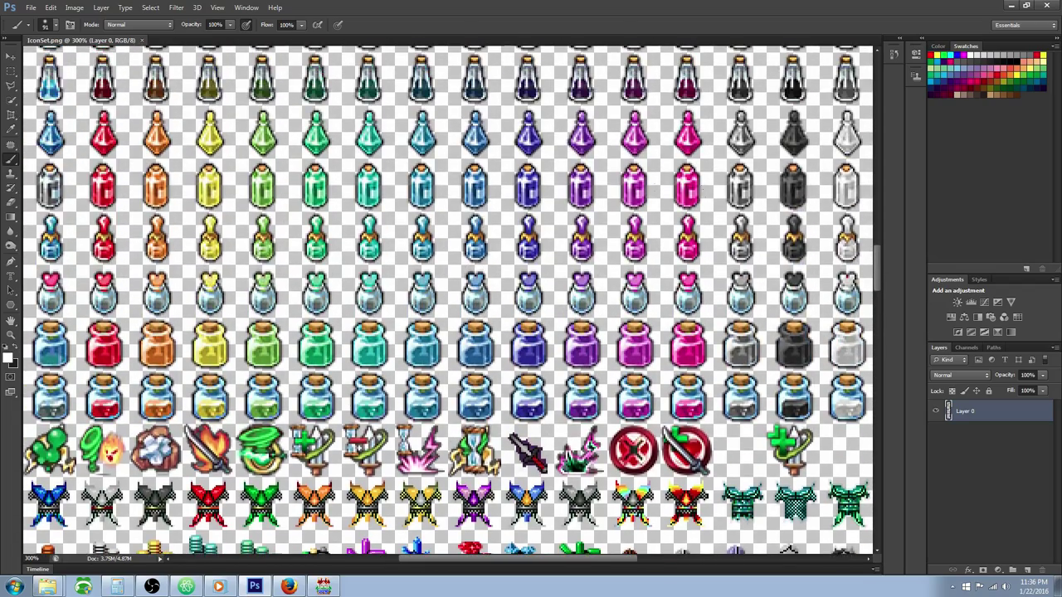
Marquee-select an empty icon cell and paste the copied pistol icon into it as a new layer
{"action": "left_click", "coordinate": [11, 70]}
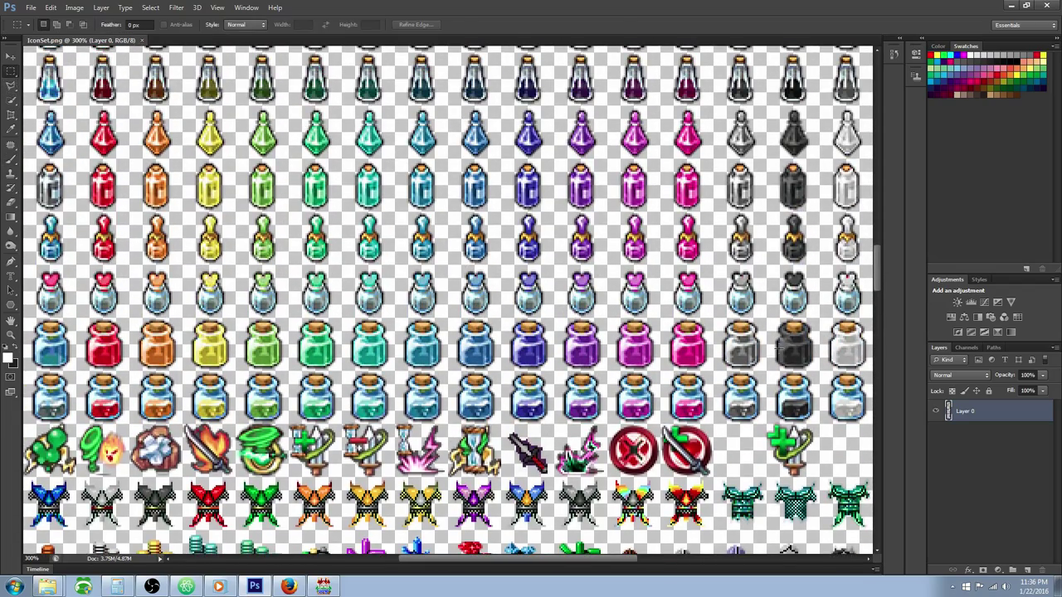
{"action": "left_click_drag", "start_coordinate": [876, 274], "coordinate": [873, 139]}
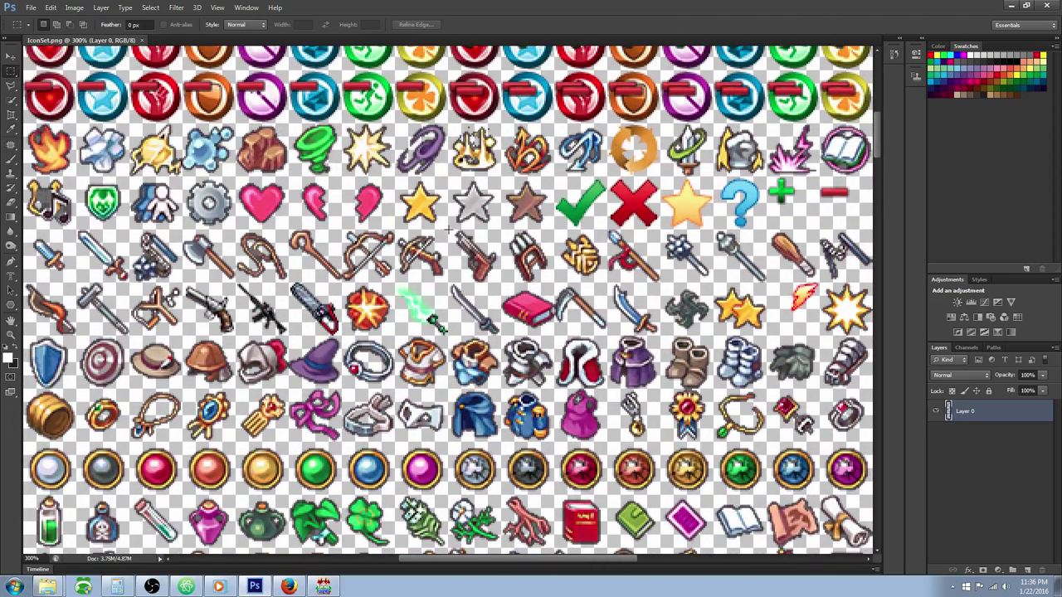
{"action": "left_click_drag", "start_coordinate": [448, 229], "coordinate": [501, 282]}
{"action": "left_click_drag", "start_coordinate": [880, 144], "coordinate": [876, 307]}
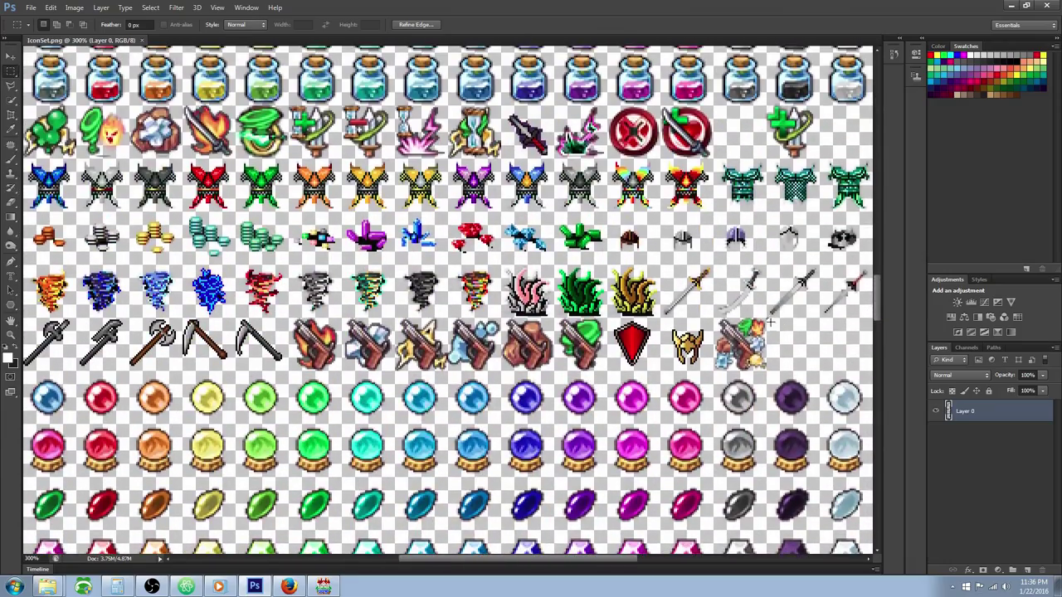
{"action": "left_click_drag", "start_coordinate": [766, 317], "coordinate": [818, 370]}
{"action": "key", "text": "ctrl+v"}
{"action": "left_click_drag", "start_coordinate": [877, 322], "coordinate": [871, 153]}
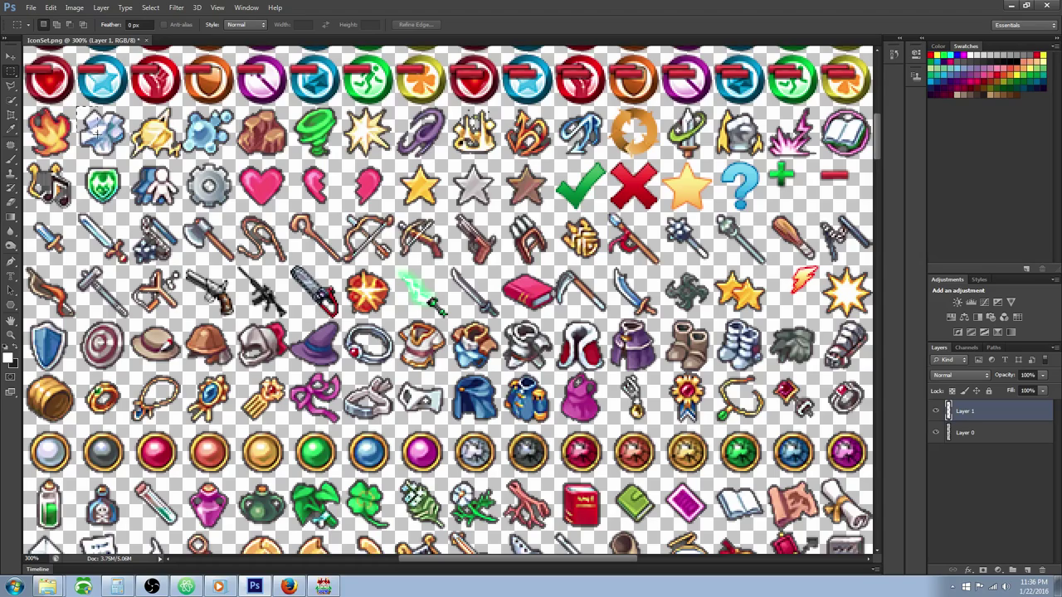
Copy the cloud element icon, paste the last gun icon as Layer 2, and reorder it
{"action": "left_click_drag", "start_coordinate": [121, 152], "coordinate": [129, 160]}
{"action": "key", "text": "ctrl+c"}
{"action": "left_click", "coordinate": [503, 222]}
{"action": "left_click", "coordinate": [983, 433]}
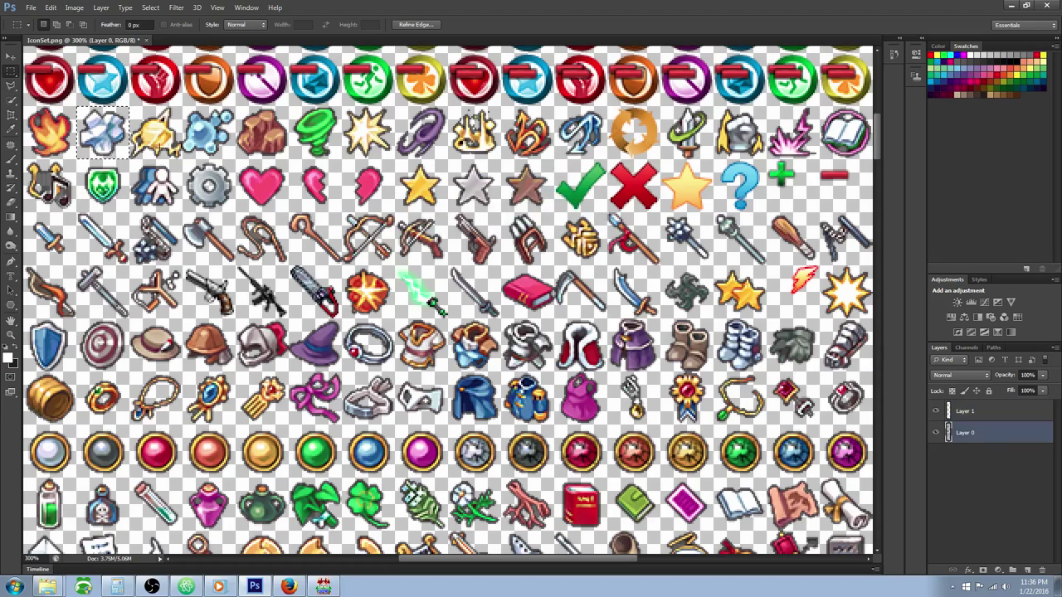
{"action": "left_click_drag", "start_coordinate": [877, 146], "coordinate": [875, 318]}
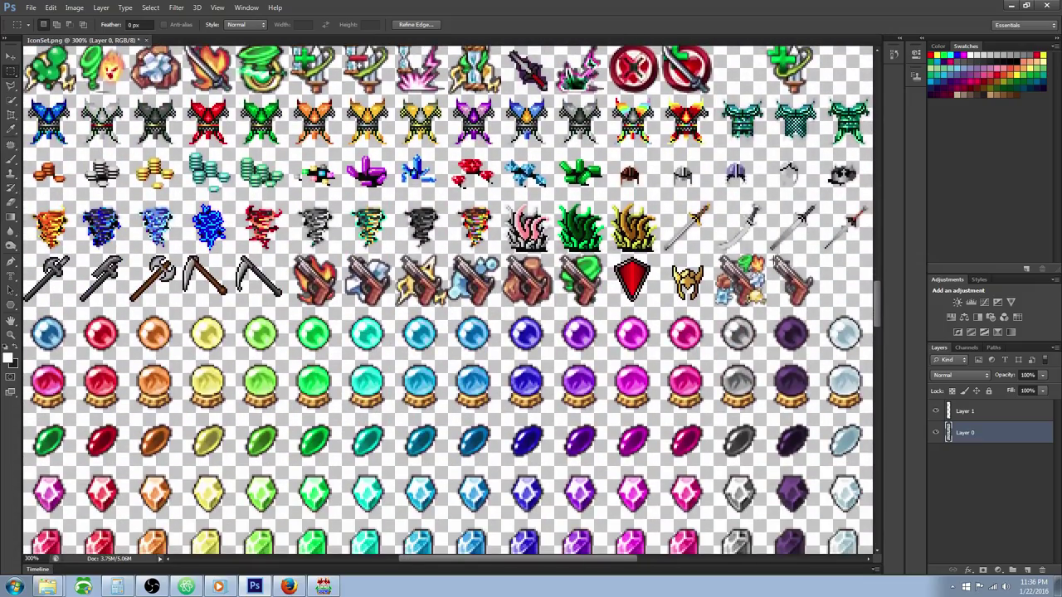
{"action": "left_click_drag", "start_coordinate": [767, 253], "coordinate": [823, 312]}
{"action": "key", "text": "ctrl+v"}
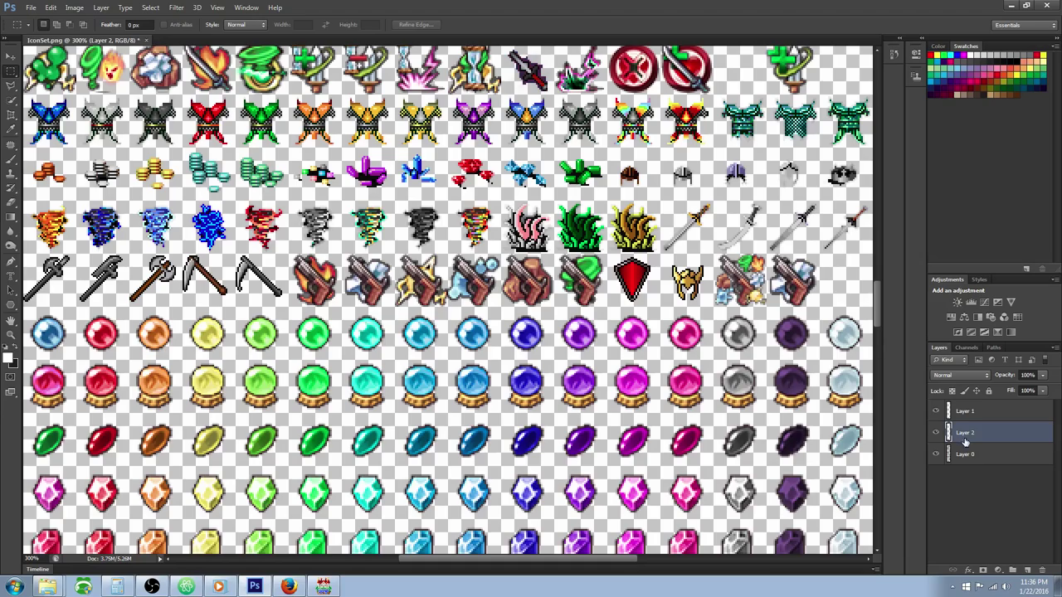
{"action": "left_click_drag", "start_coordinate": [975, 444], "coordinate": [969, 407]}
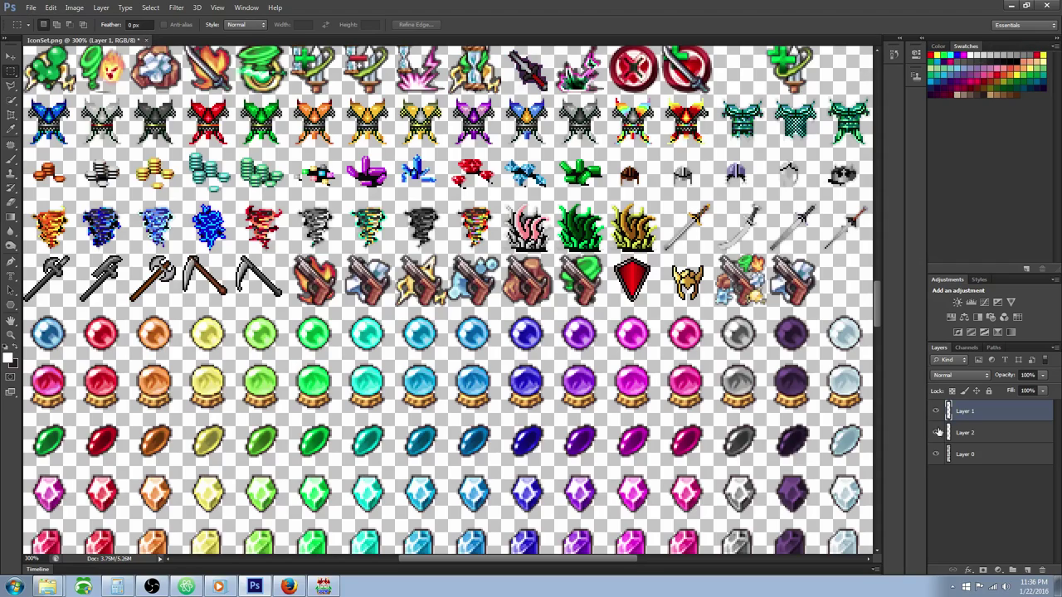
Close all documents and answer the IconSet.png save prompt
{"action": "left_click", "coordinate": [30, 7]}
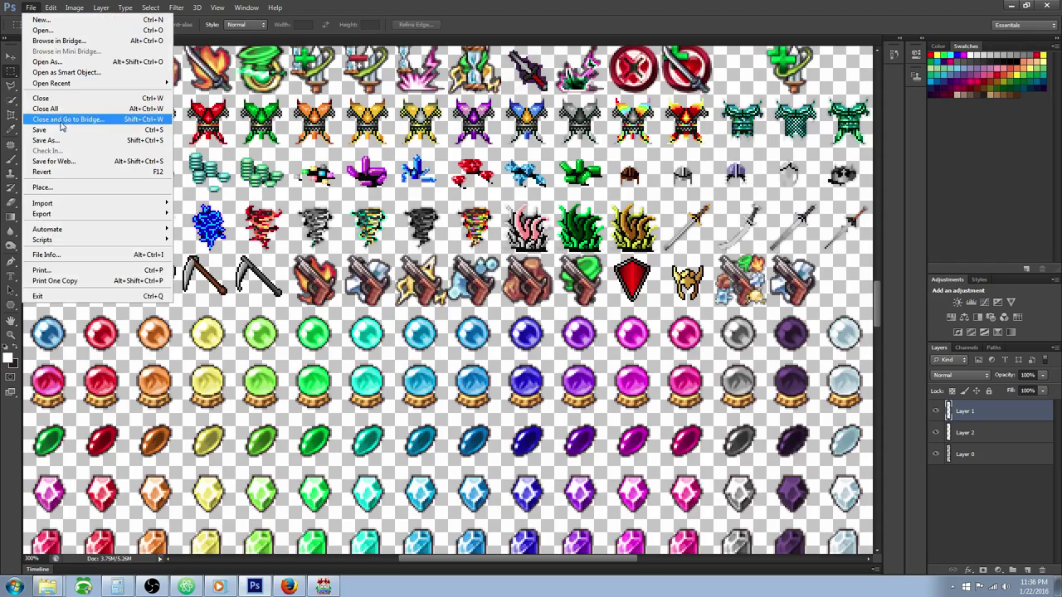
{"action": "left_click", "coordinate": [65, 111]}
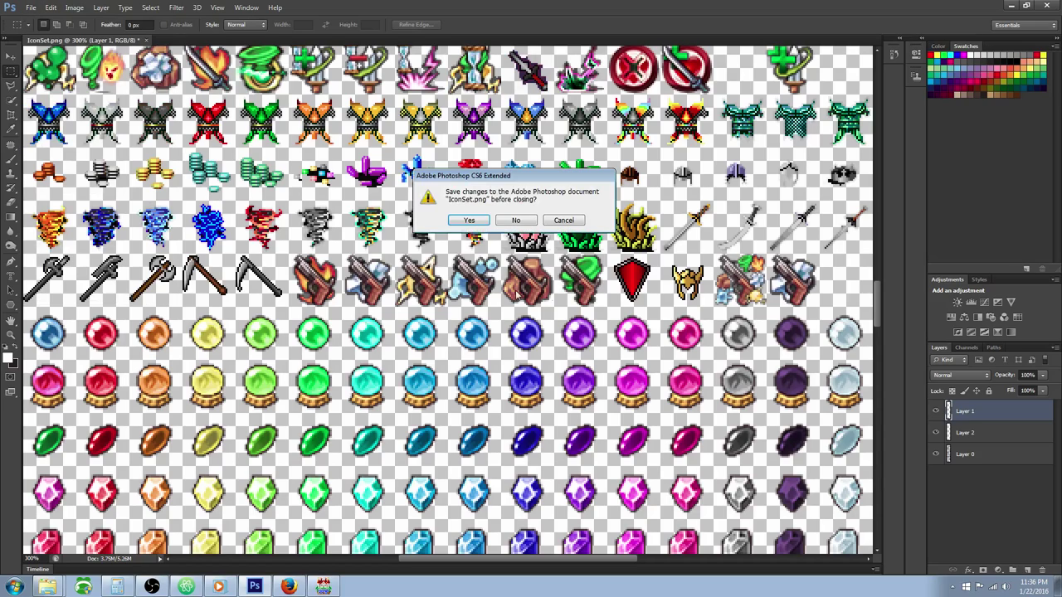
{"action": "left_click", "coordinate": [516, 223]}
Minimize Photoshop, close the project's Explorer window, and save the RPG Maker project
{"action": "left_click", "coordinate": [1011, 5]}
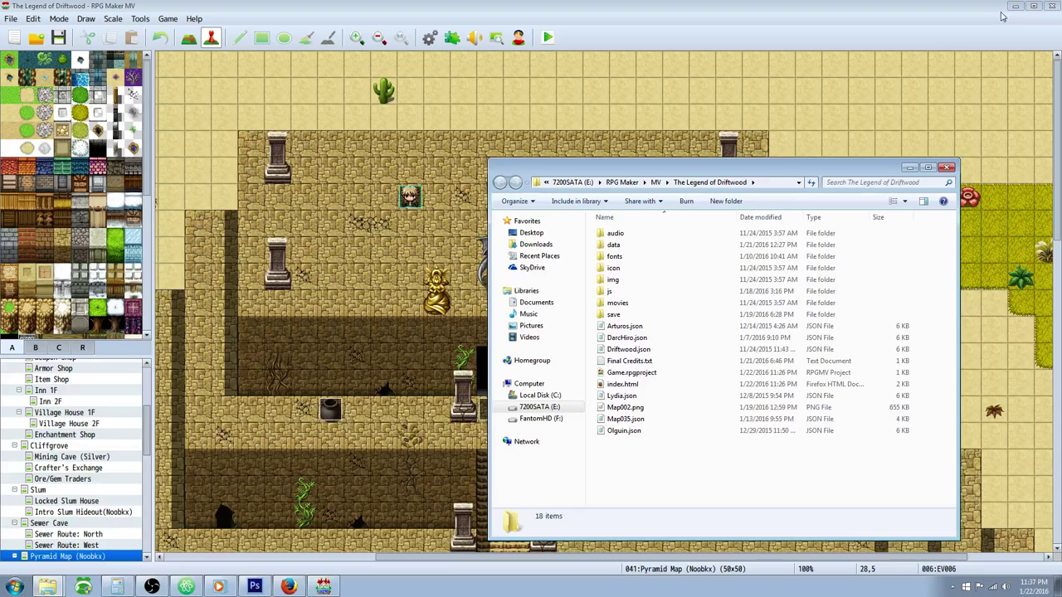
{"action": "left_click", "coordinate": [947, 168]}
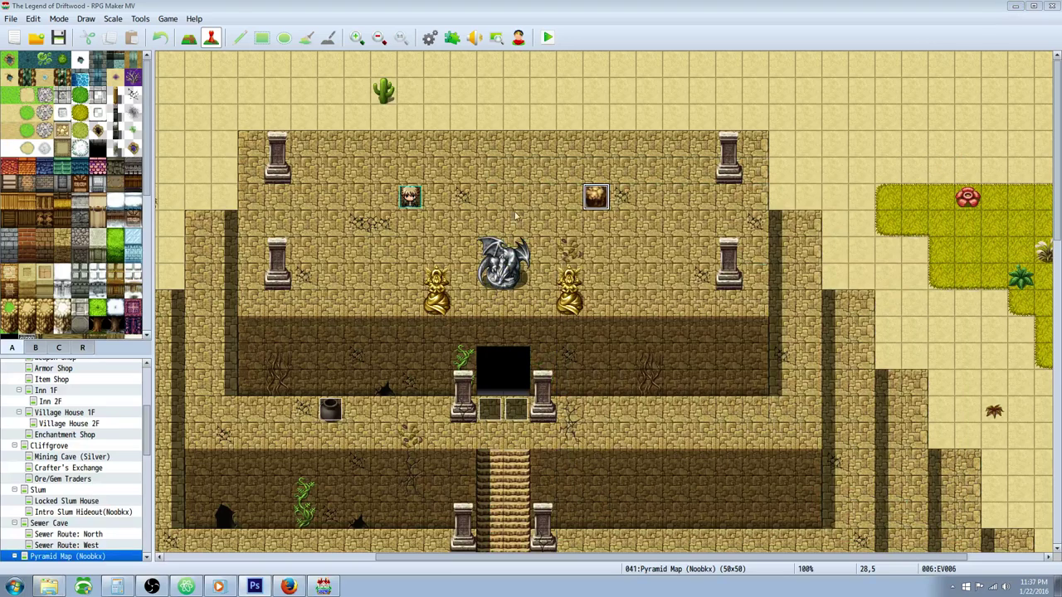
{"action": "left_click", "coordinate": [58, 38]}
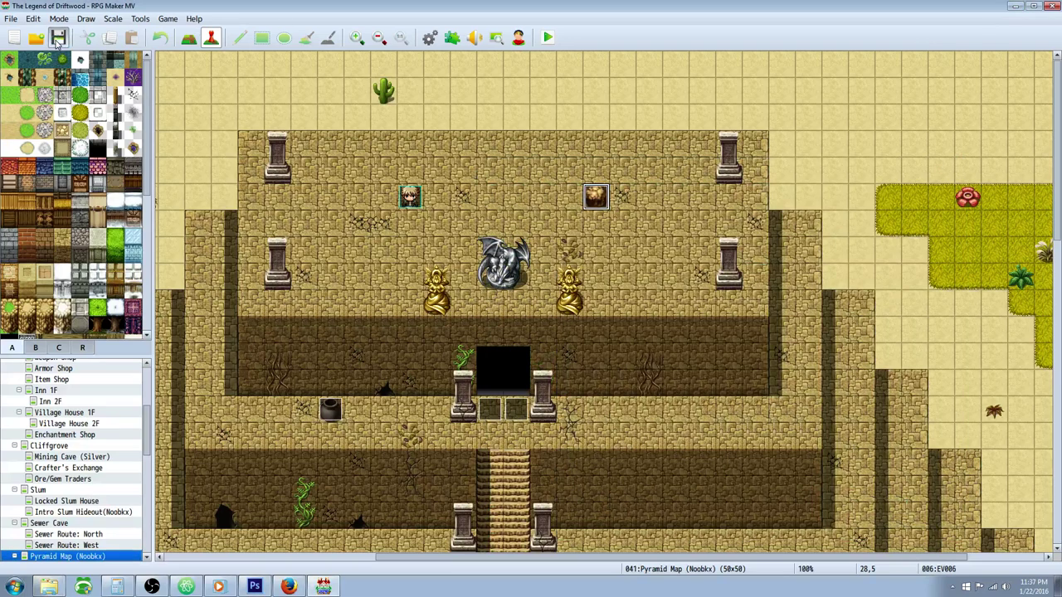